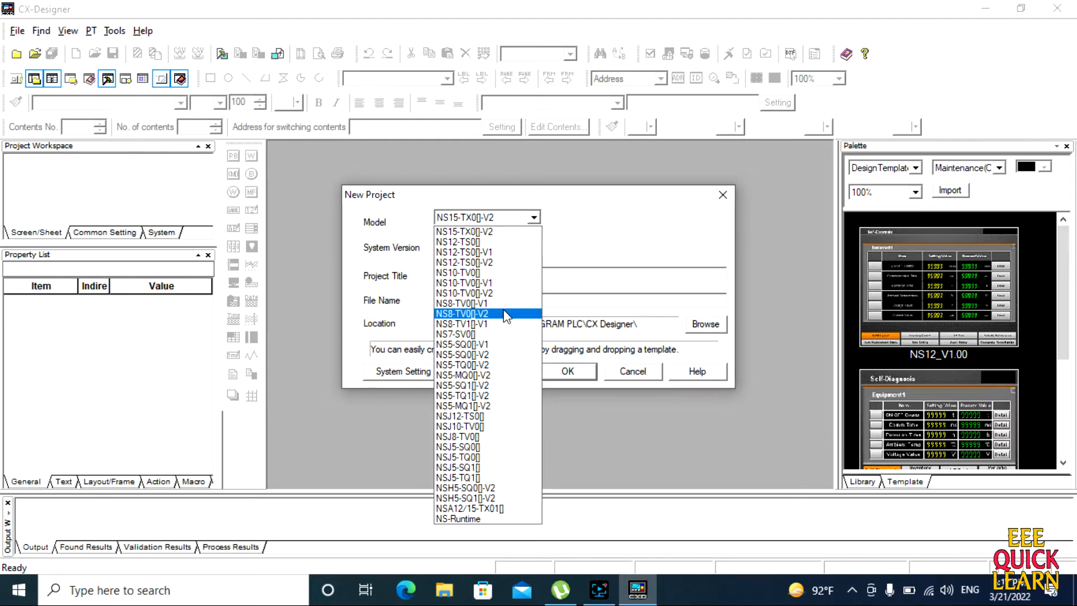
- Create a new project for the NS8-TV0[]-V1 model and add screen number 0 titled Screen Page0000
left_click(505, 304)
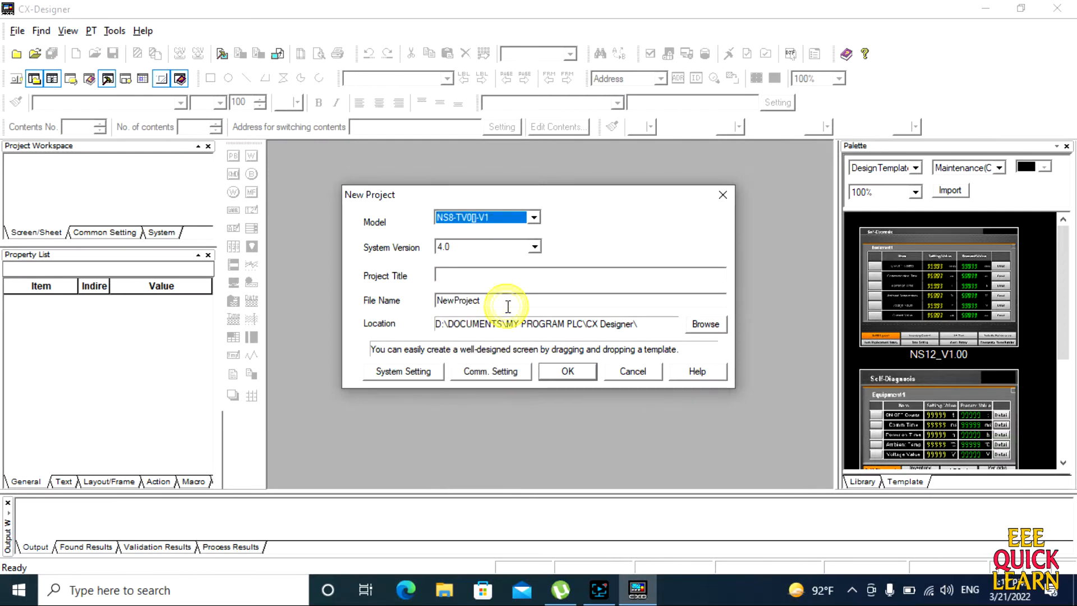
left_click(568, 370)
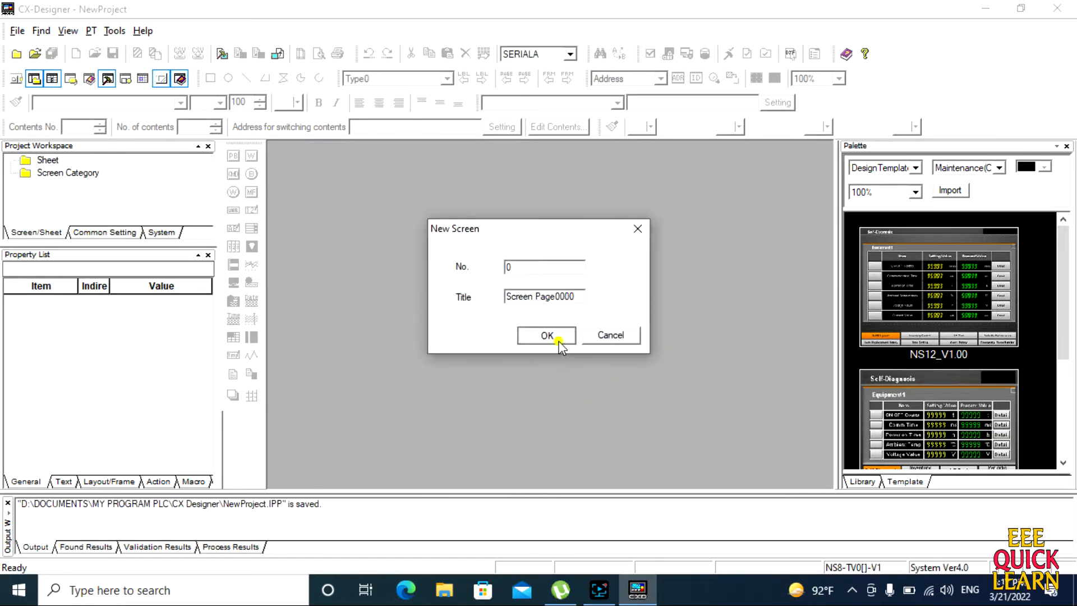
left_click(558, 340)
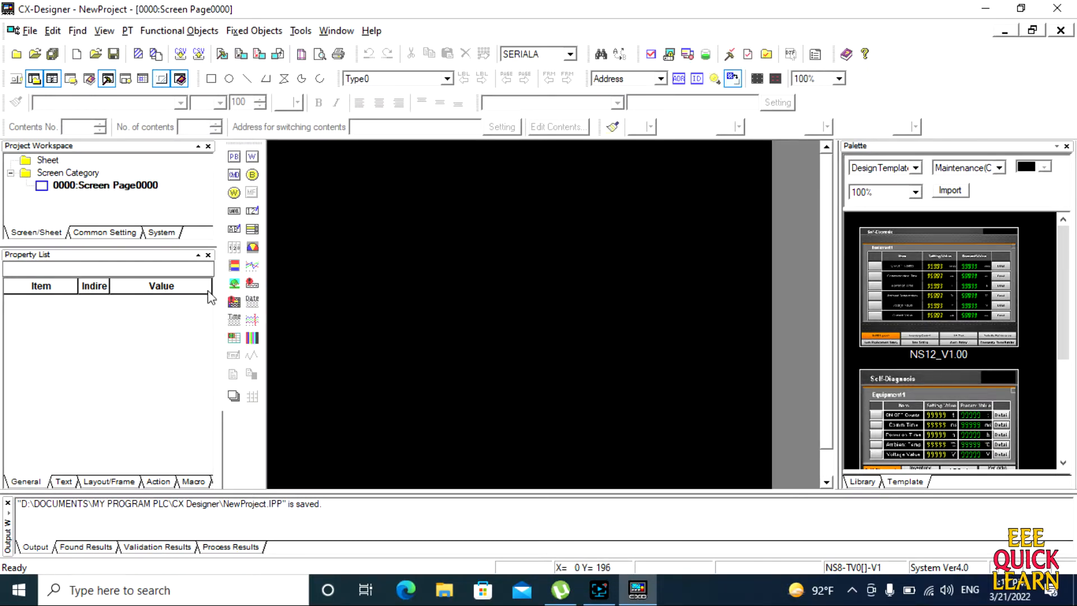
- Set the background color of Screen Page0000 to turquoise in its screen properties
right_click(372, 206)
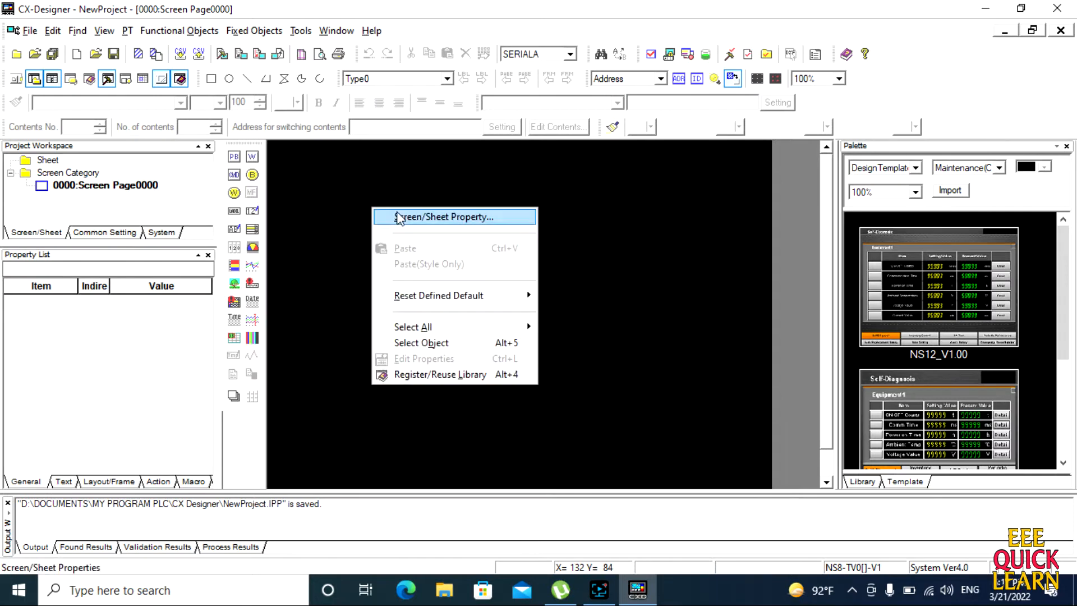
left_click(400, 217)
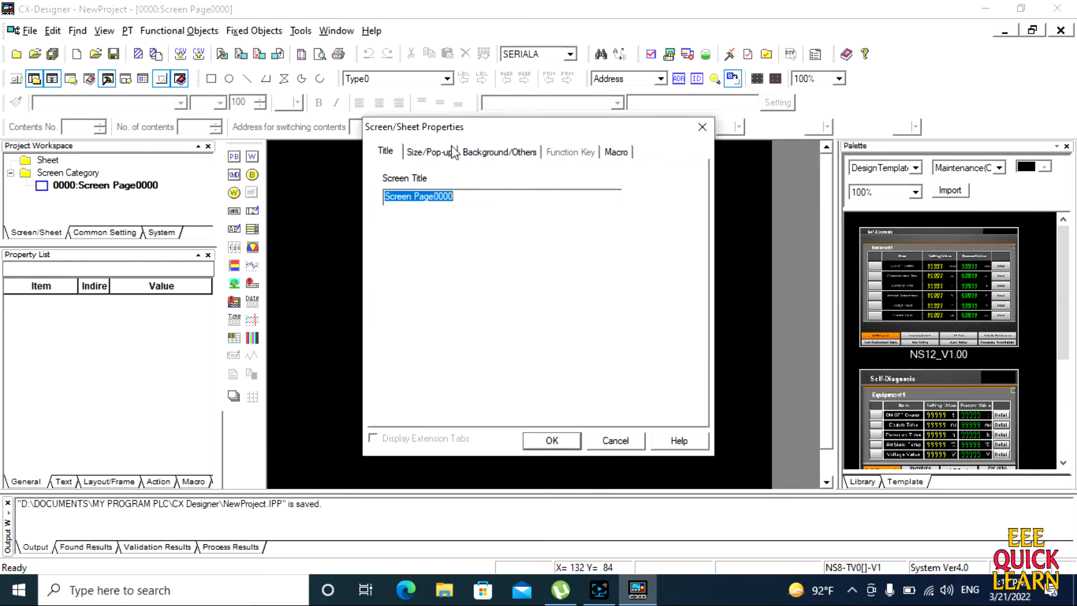
left_click(477, 152)
left_click(456, 195)
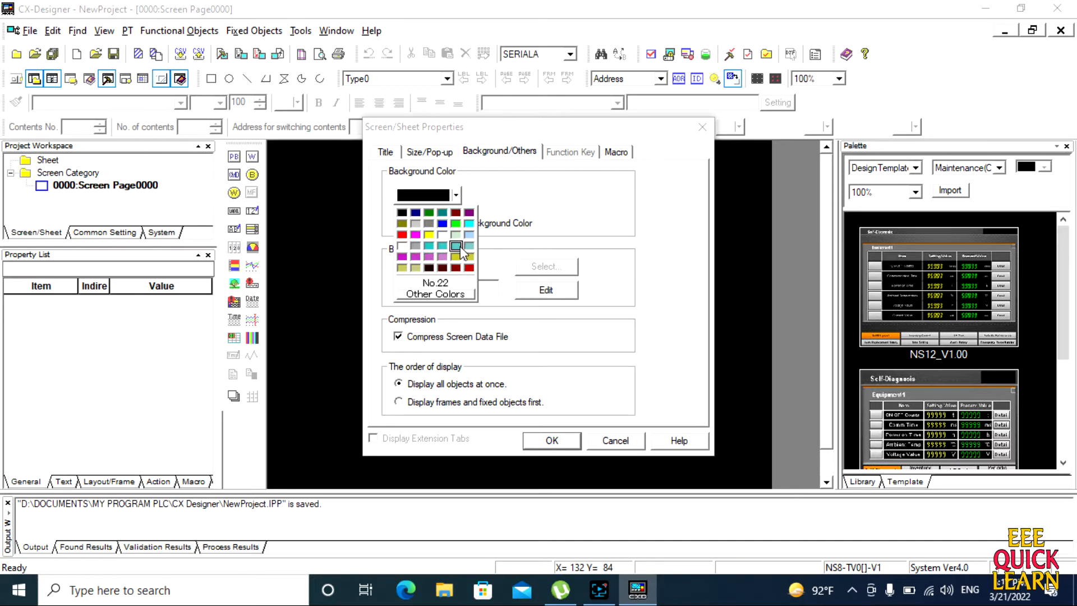
left_click(434, 242)
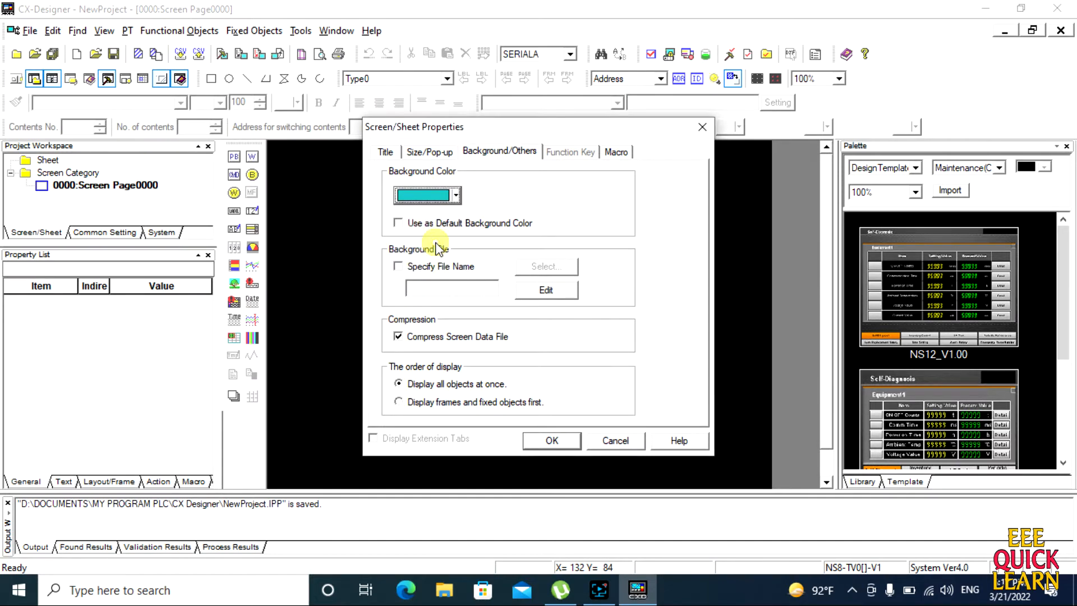
left_click(559, 440)
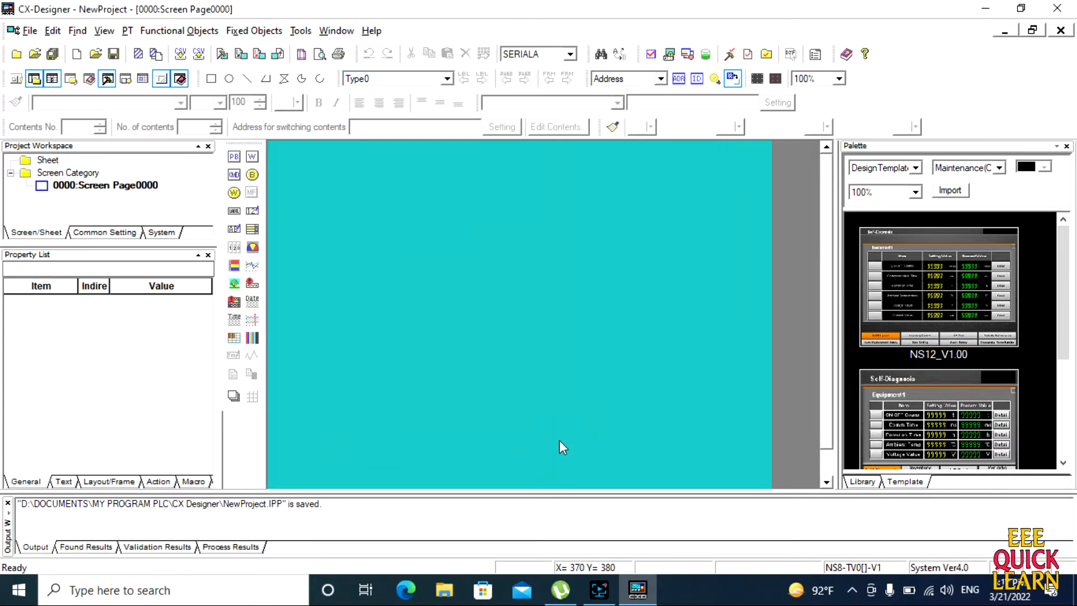
- Draw a label across the full width of the screen's upper edge, about 638 by 43 pixels
left_click(234, 157)
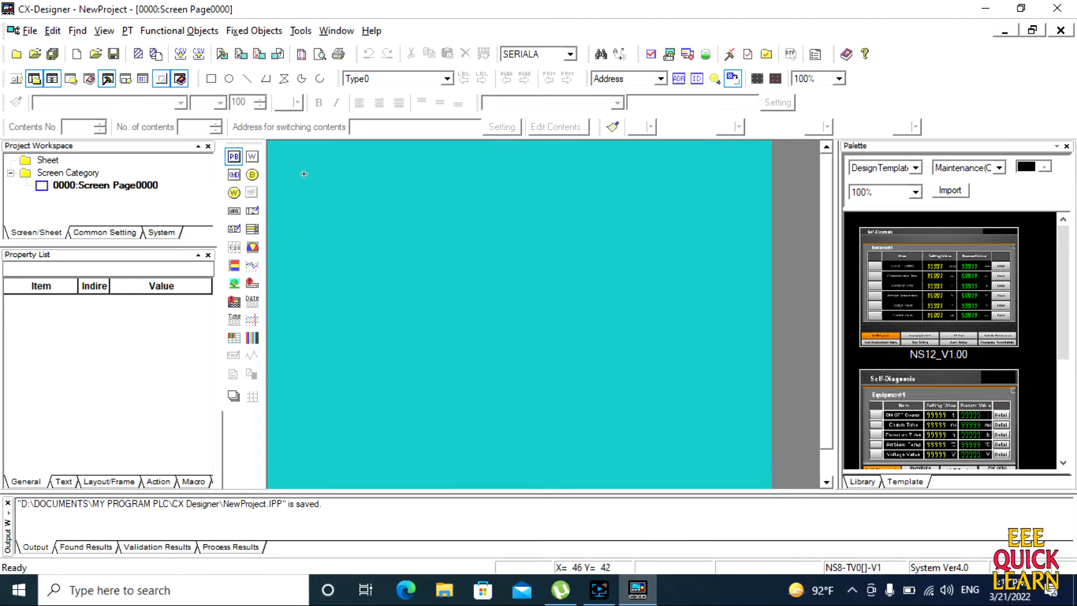
left_click(234, 210)
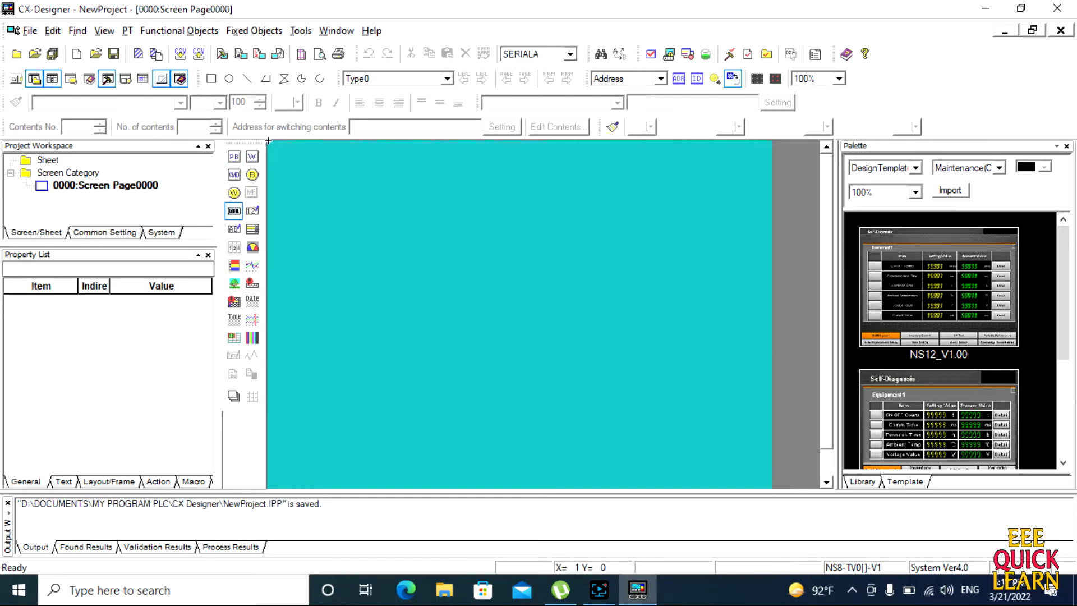
left_click_drag(269, 141, 771, 175)
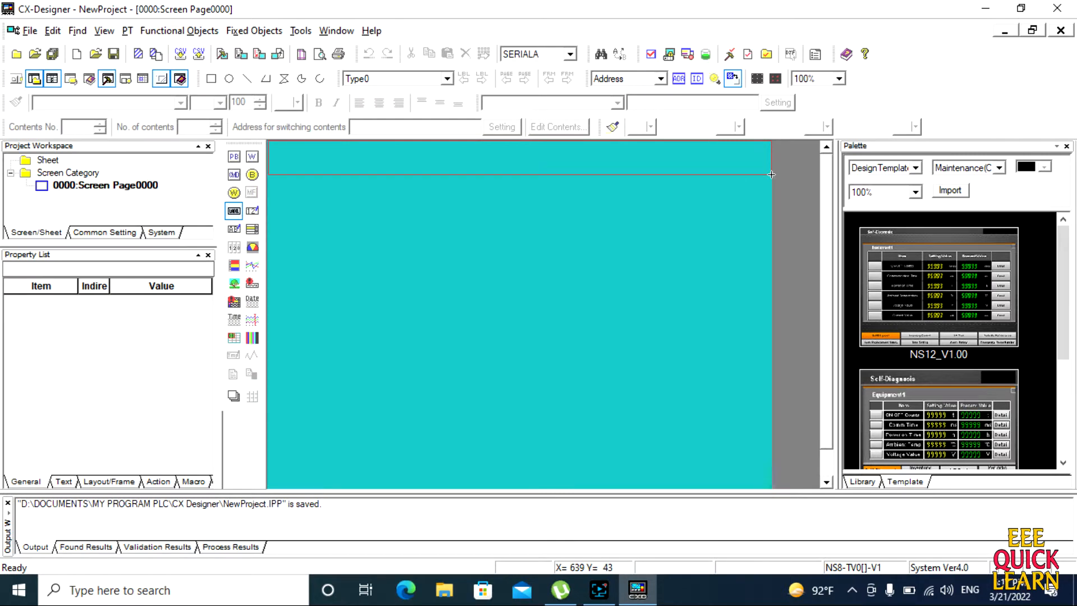
left_click_drag(771, 174, 772, 174)
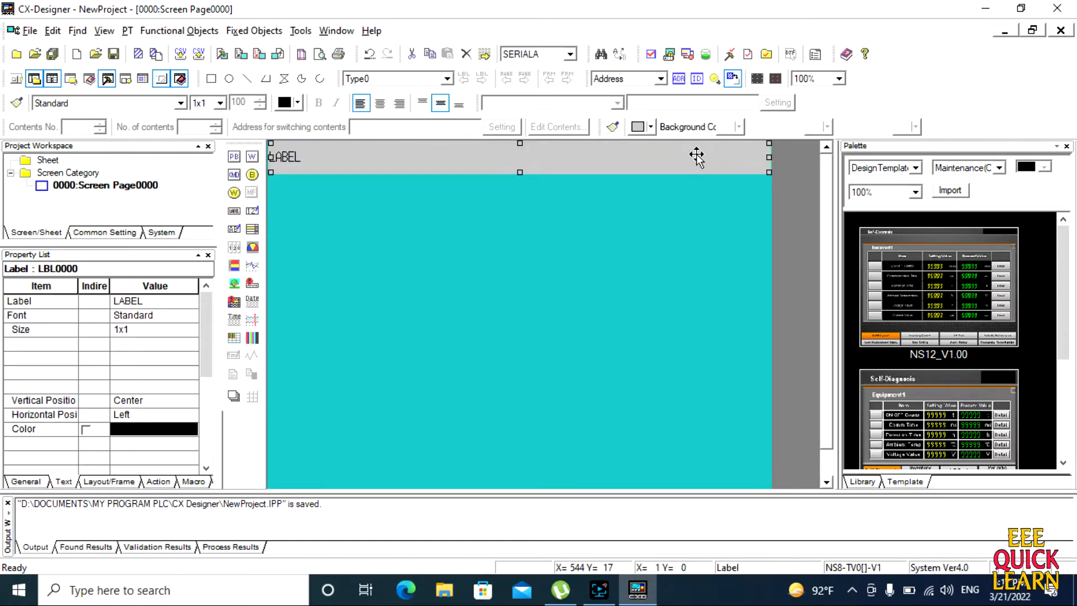
- Set the new label's tile background color to olive yellow
double_click(696, 158)
left_click(395, 82)
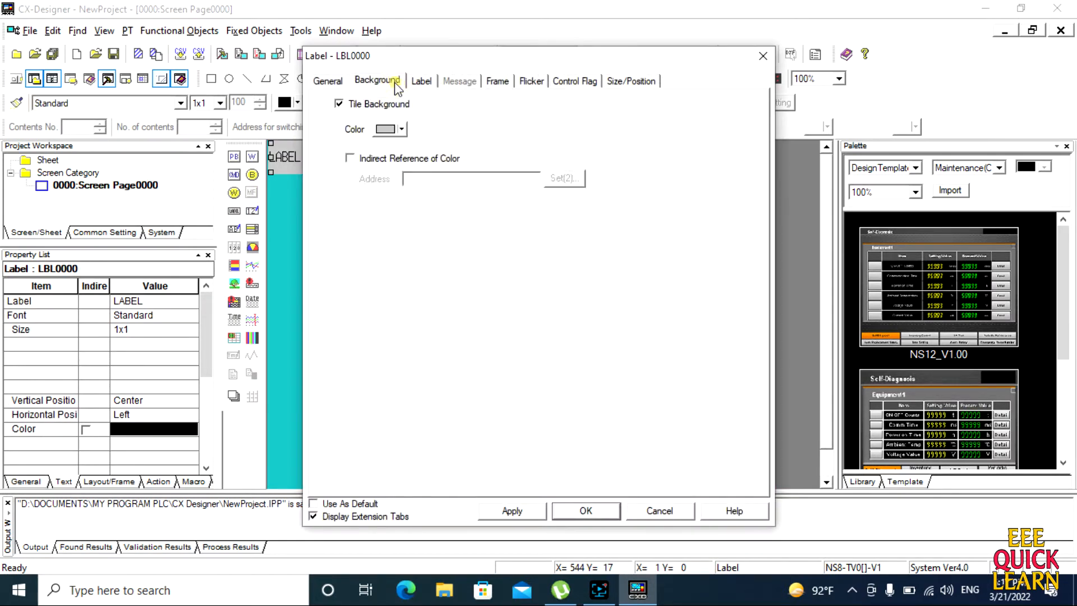
left_click(402, 129)
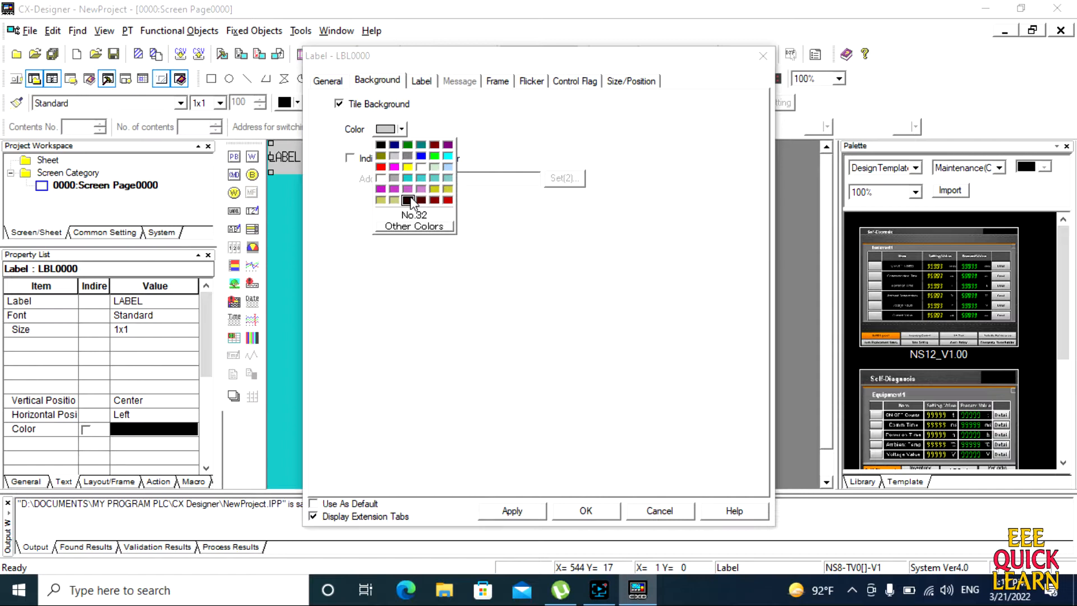
left_click(393, 200)
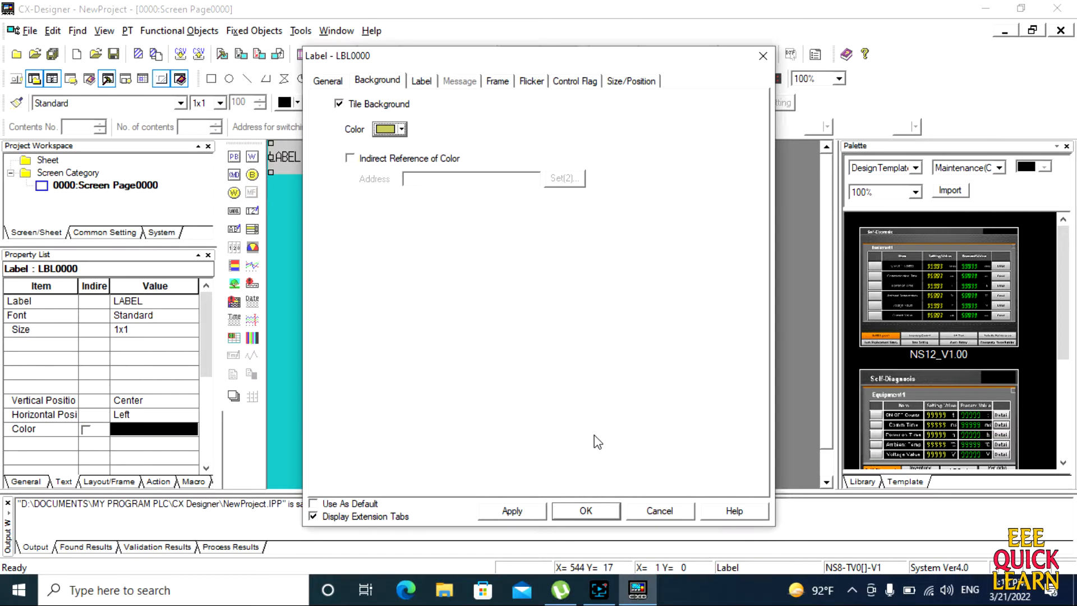
- Replace the label's default text with DOL STARTER
left_click(422, 82)
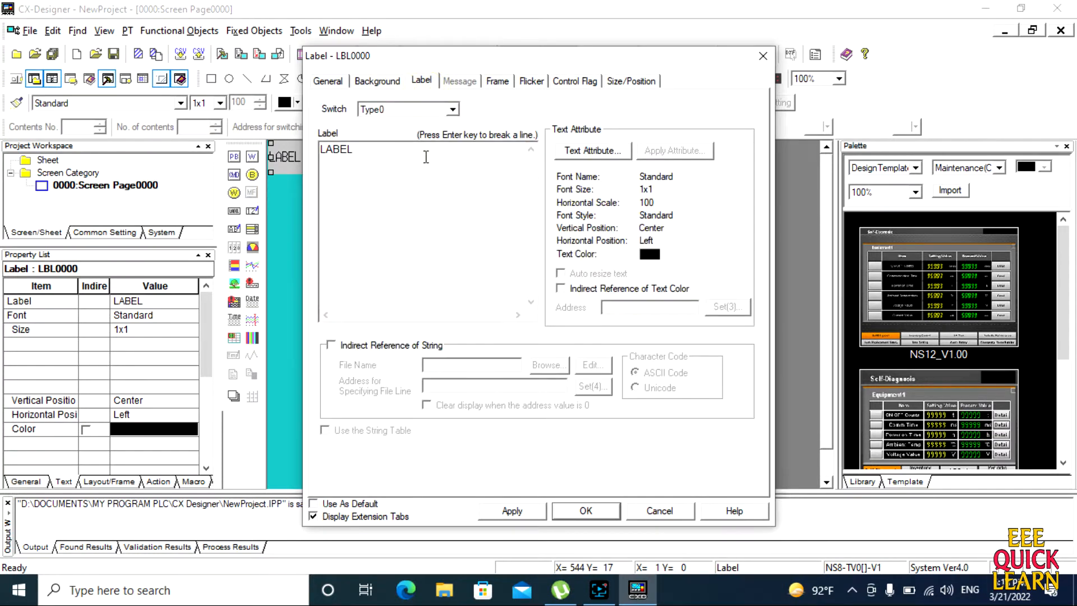
key("BackSpace")
key("BackSpace")
key("BackSpace")
key("BackSpace")
key("Caps_Lock")
type("DOL STARTER")
- Format the DOL STARTER text as Arial, size 20, bold and horizontally centered, and apply the label properties
left_click(584, 151)
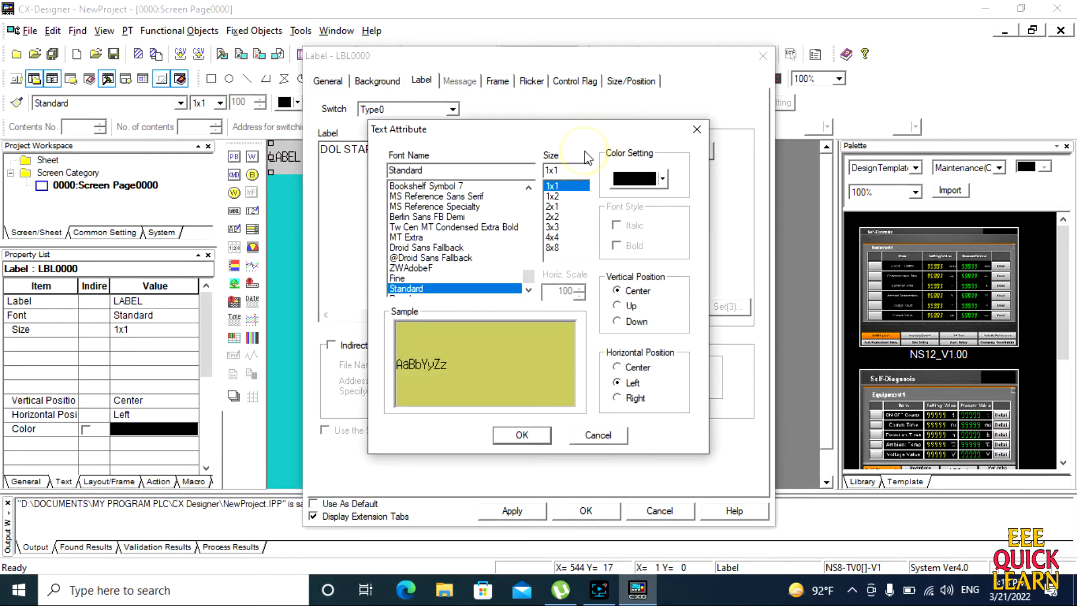
left_click(553, 216)
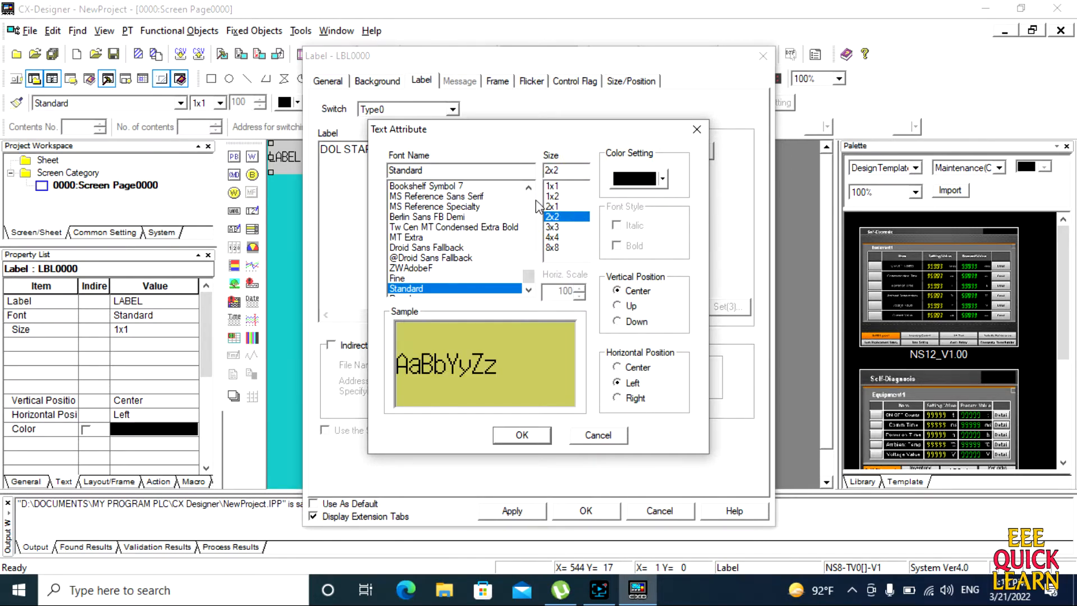
left_click_drag(528, 278, 533, 191)
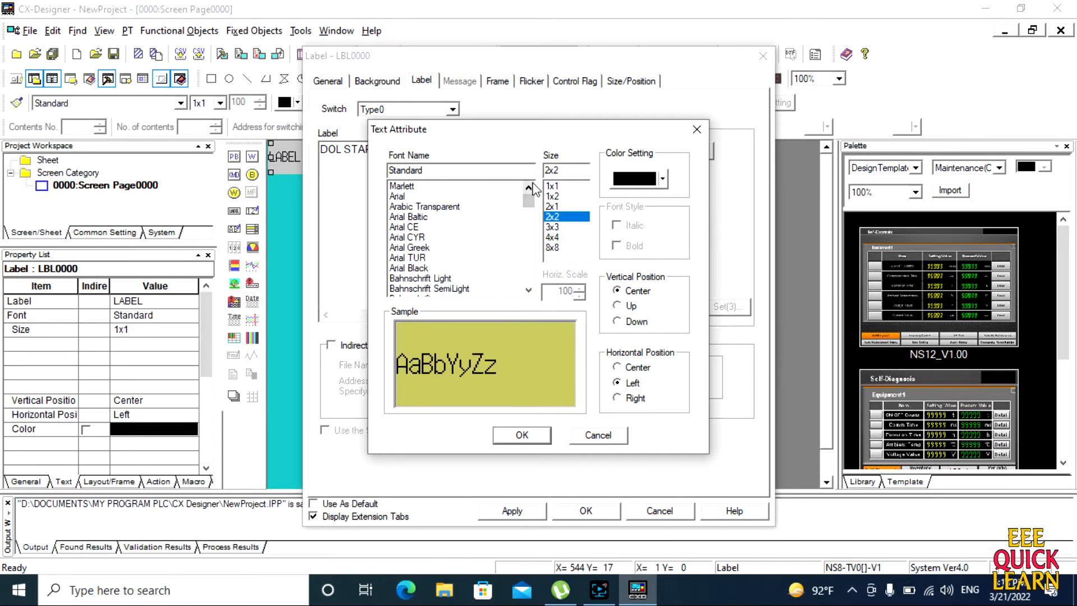
left_click(399, 197)
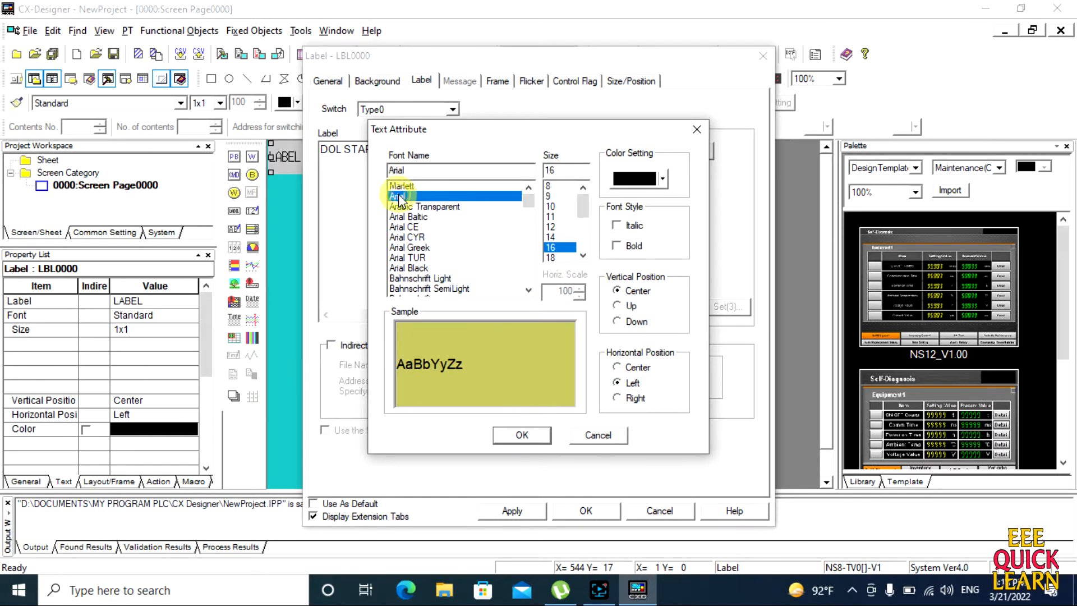
left_click(617, 247)
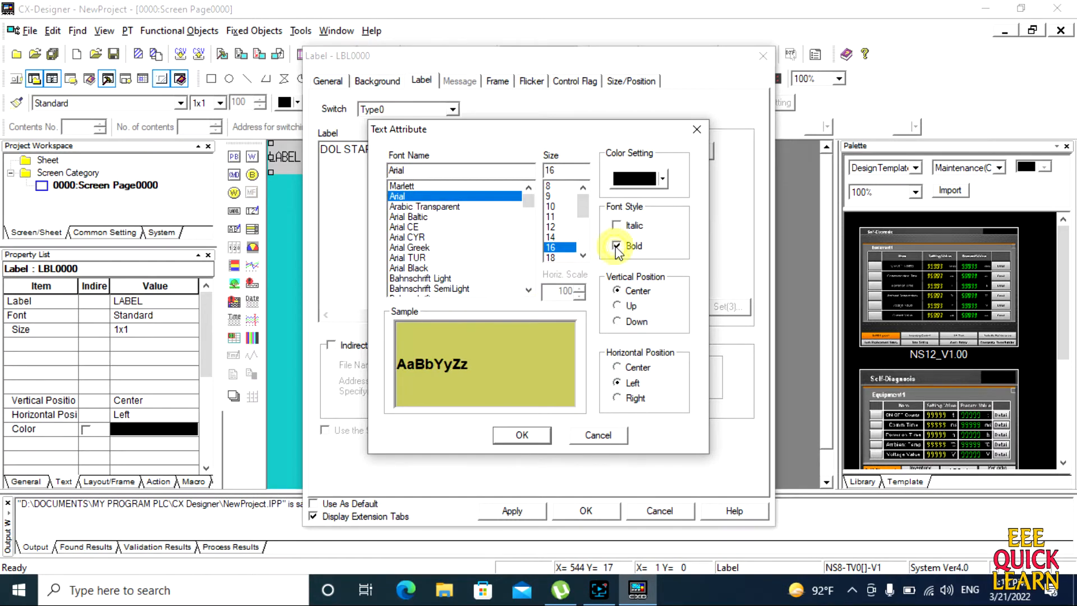
left_click(551, 258)
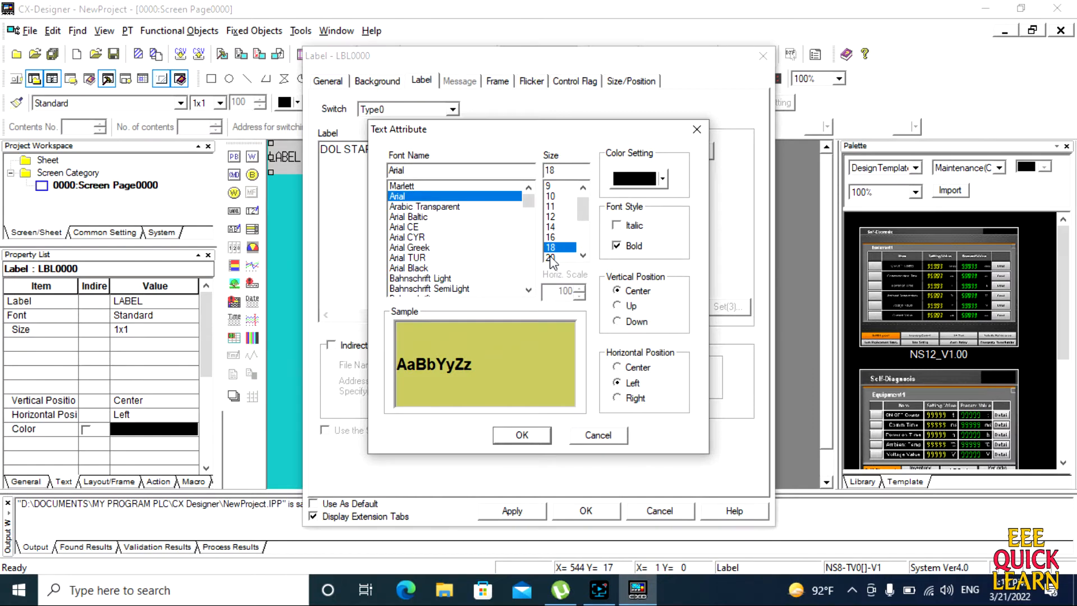
left_click(551, 258)
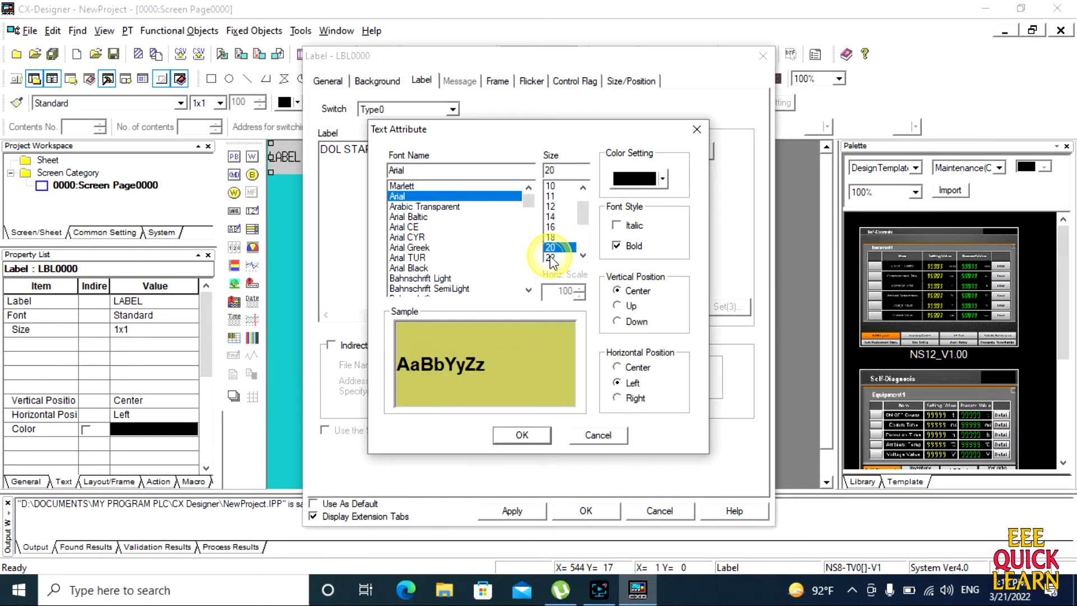
left_click(618, 367)
left_click(524, 437)
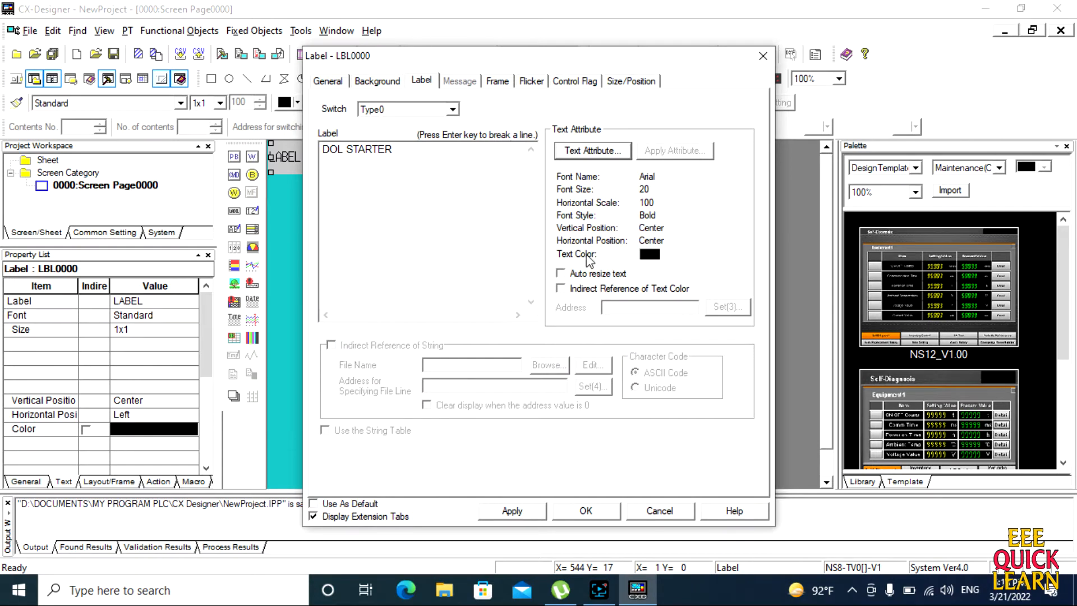
left_click(587, 510)
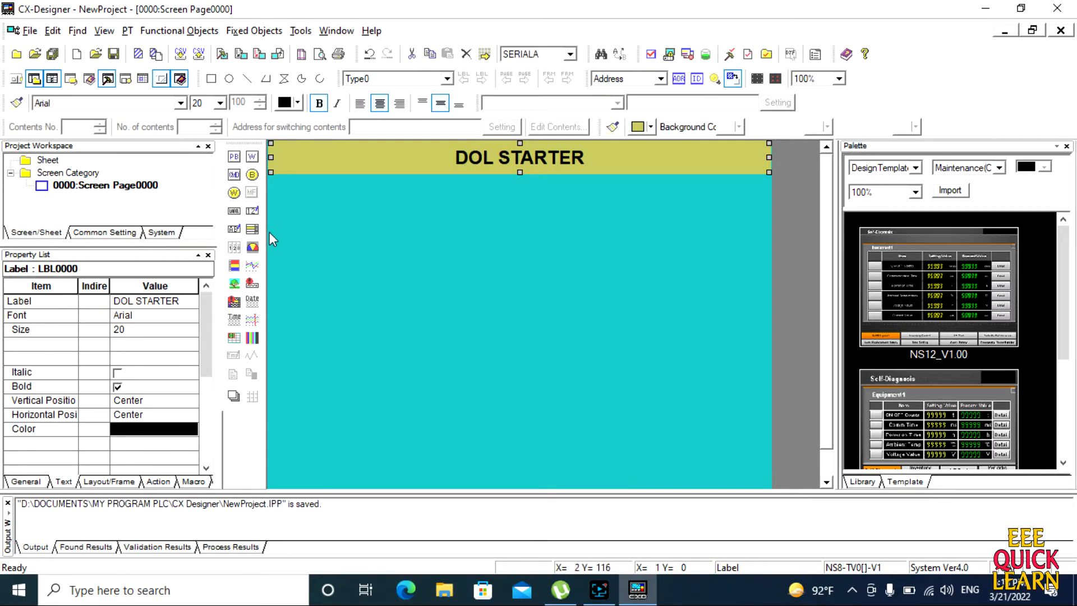
- Draw an ON/OFF button below the title label, near the screen's left edge at about X 16, Y 90
left_click(321, 230)
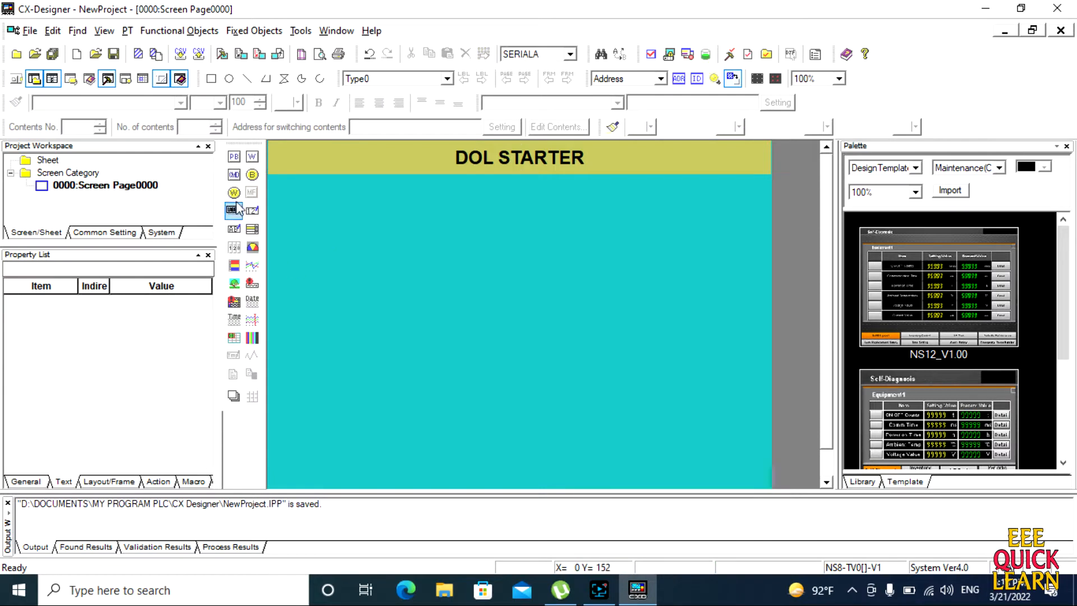
left_click(234, 157)
left_click_drag(280, 212, 352, 278)
- Set the ON/OFF button's OFF color to red and its ON color to green
double_click(330, 244)
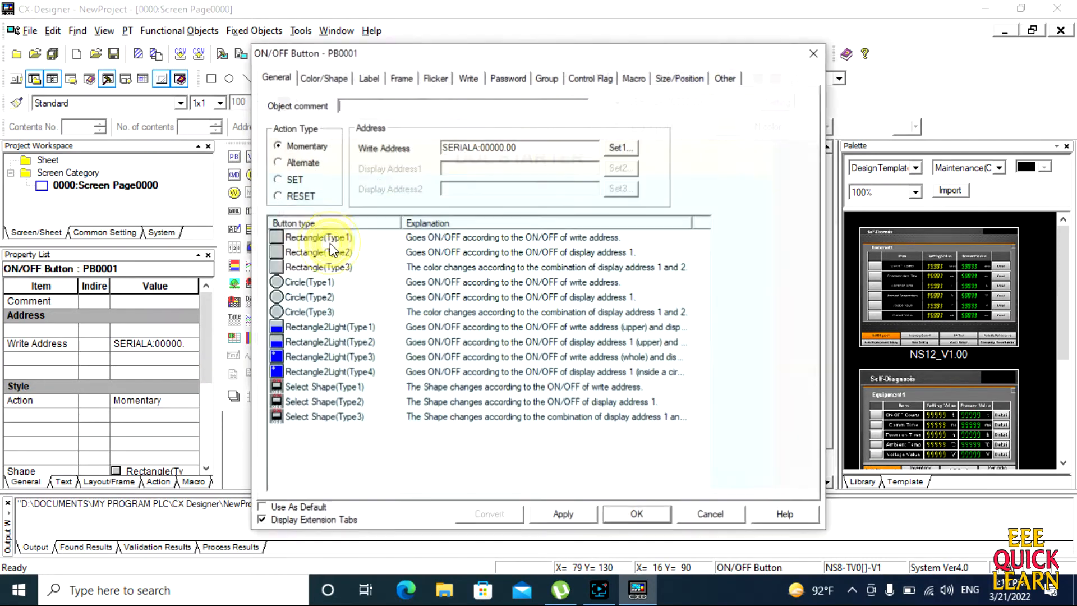
left_click(323, 78)
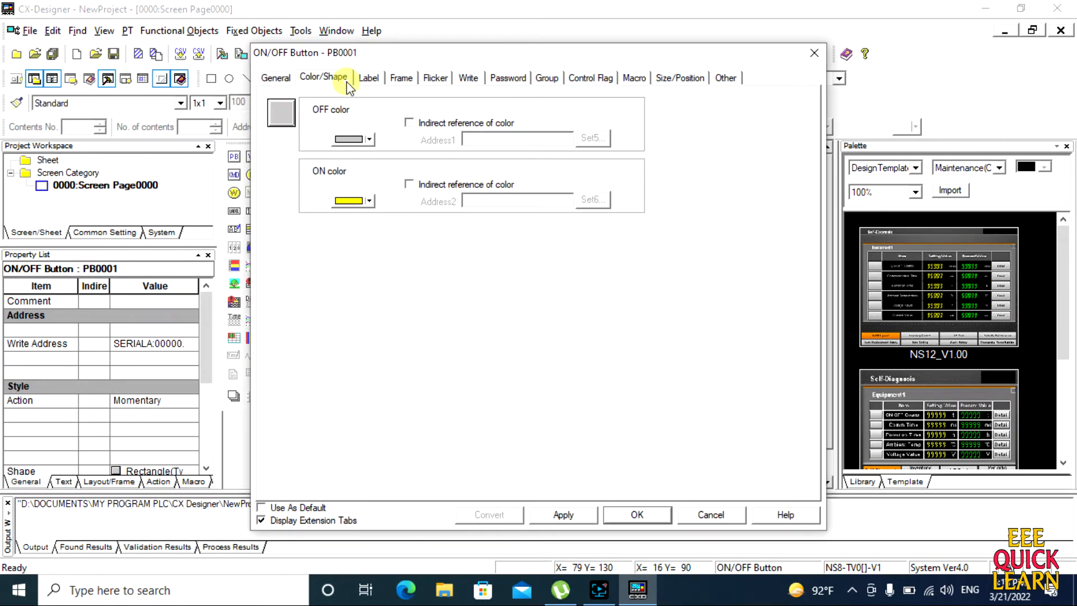
left_click(349, 139)
left_click(339, 176)
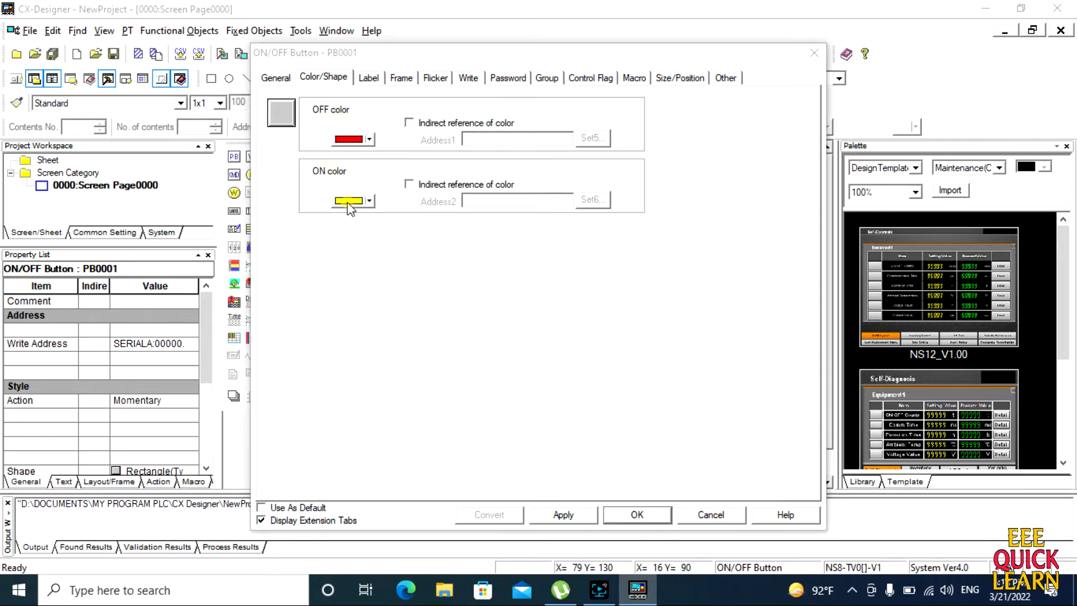
left_click(354, 200)
left_click(392, 227)
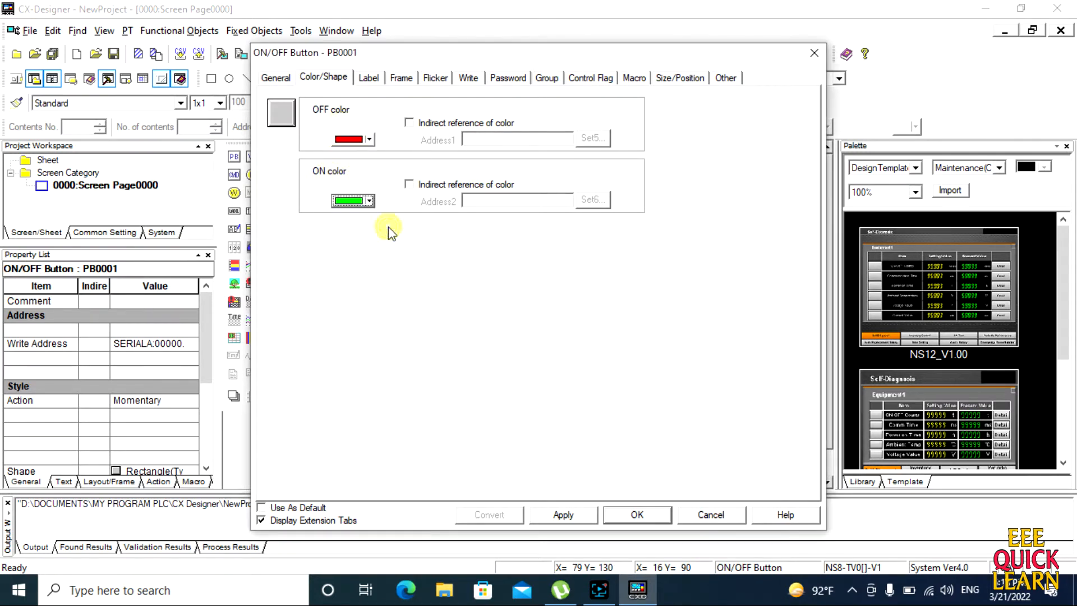
- Enter the label text ON for both the OFF and the ON switch status of the button
left_click(368, 78)
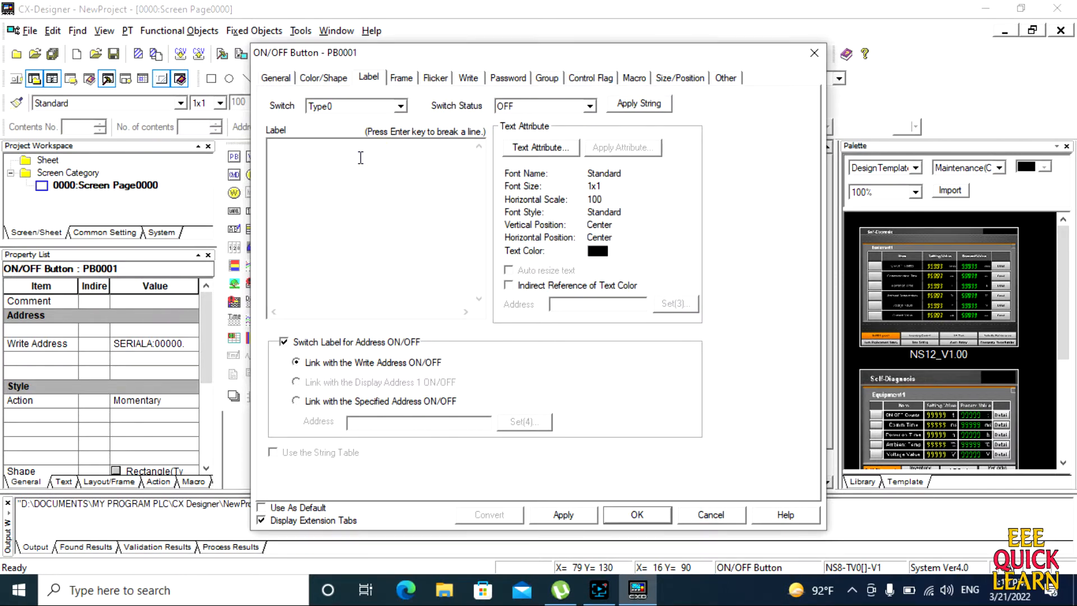
type("ON")
left_click(592, 106)
left_click(555, 130)
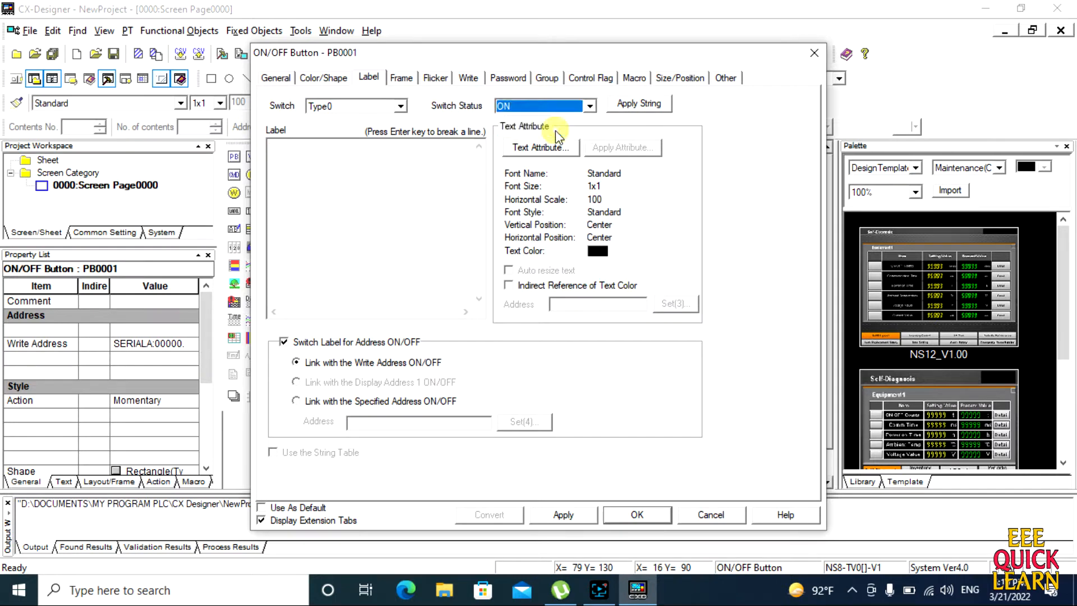
left_click(390, 164)
type("ON")
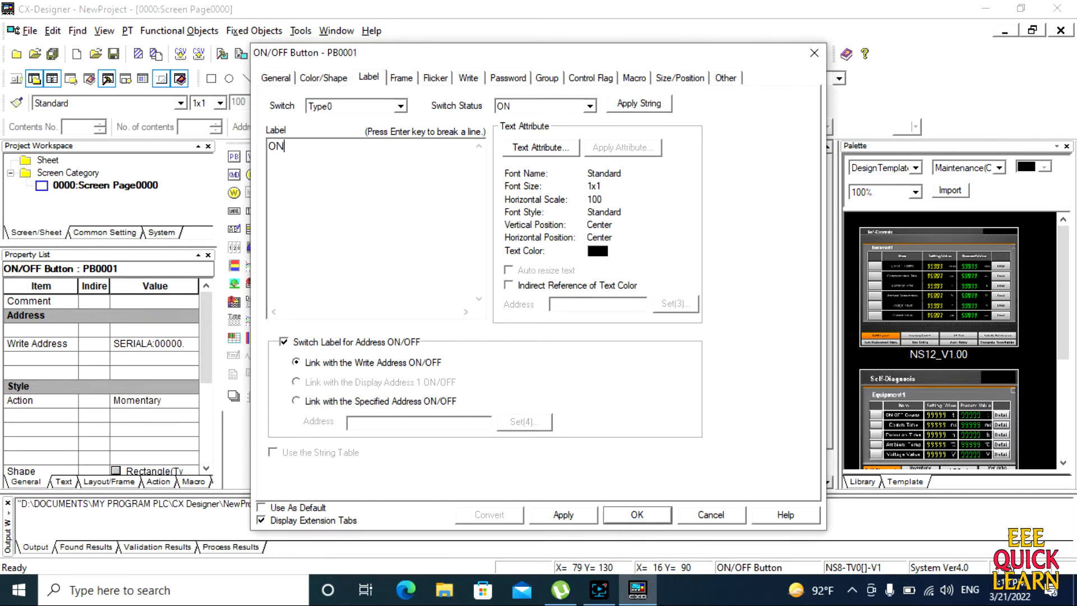
- Format the button's ON-status label text with the Rough font at size 2x2
left_click(557, 148)
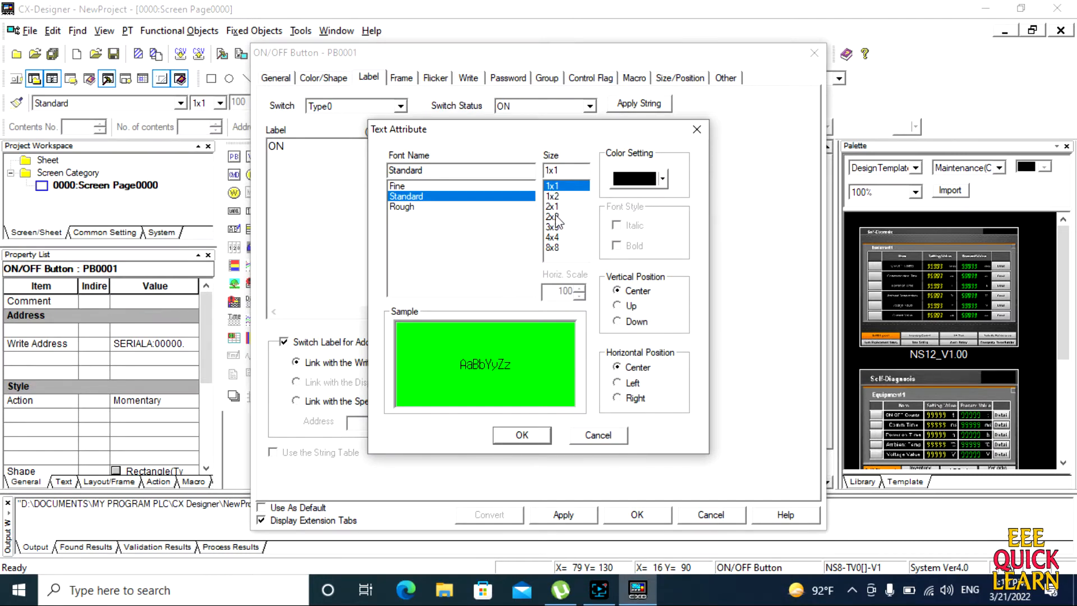
left_click(553, 217)
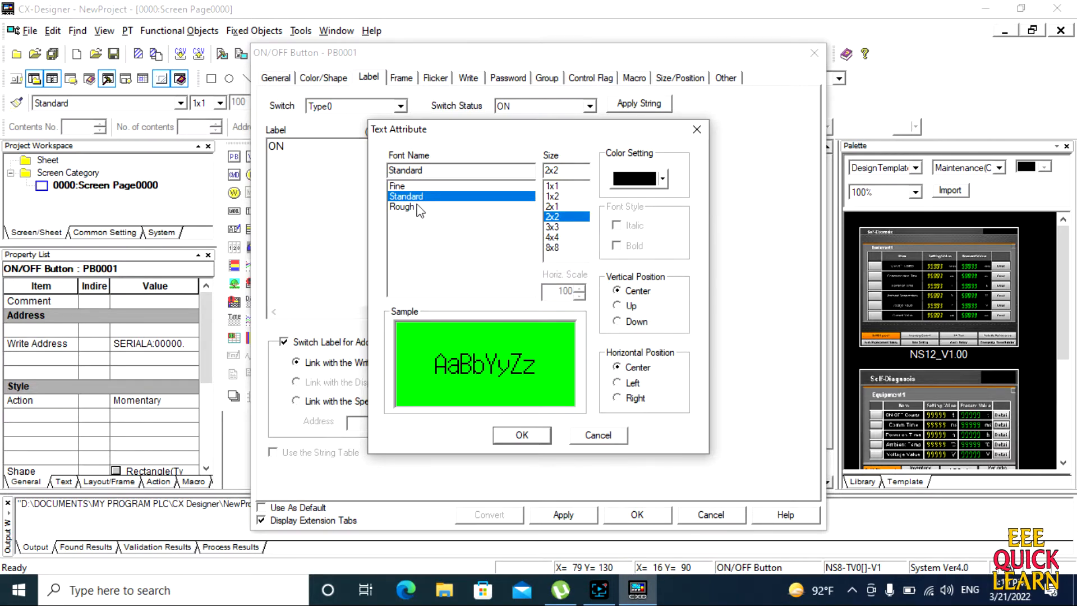
left_click(398, 208)
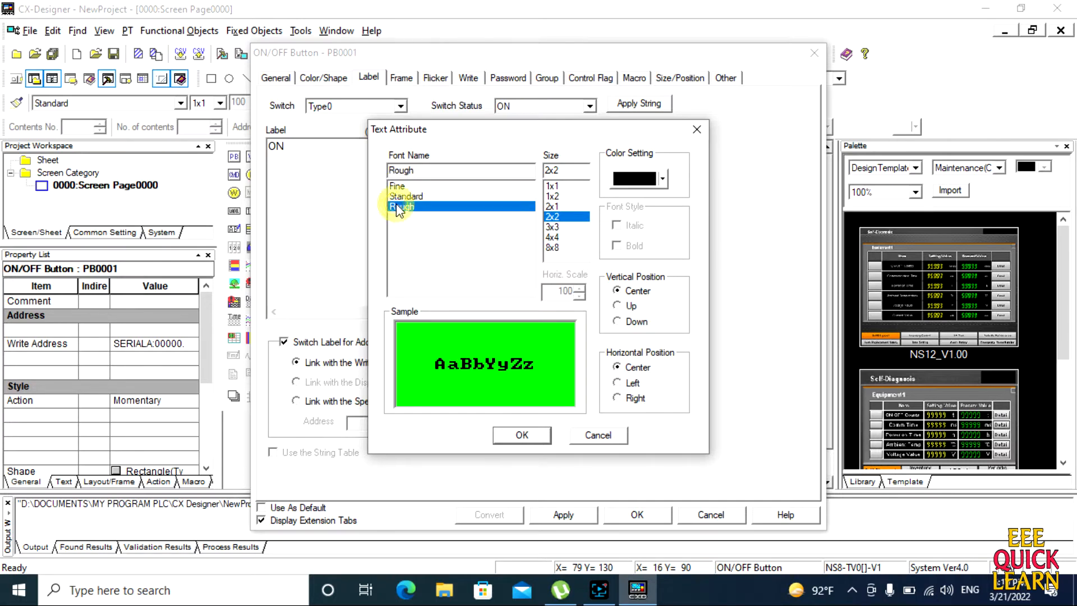
left_click(402, 186)
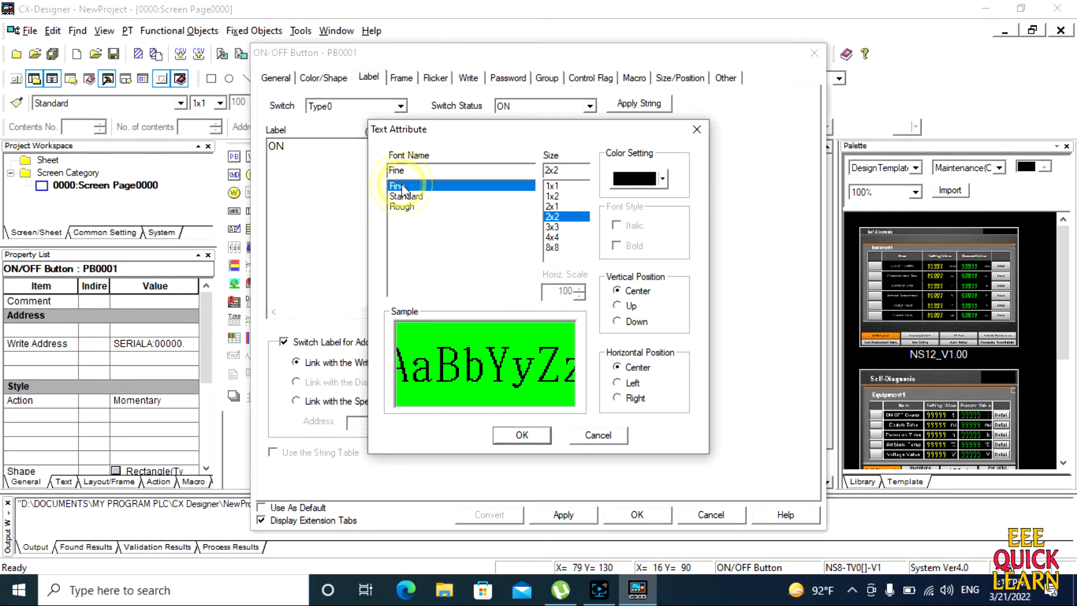
left_click(402, 207)
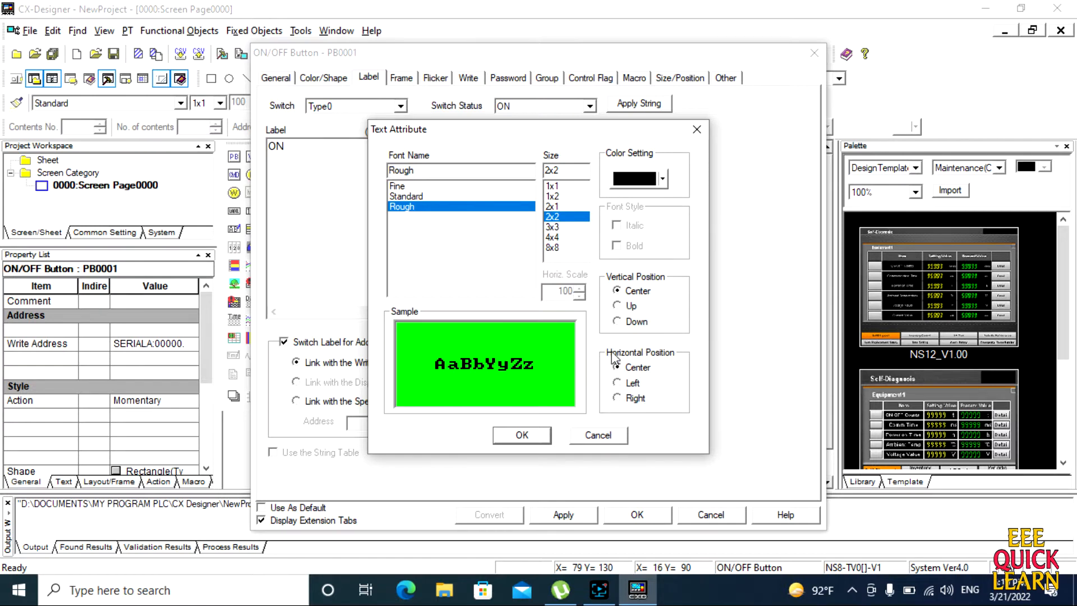
left_click(530, 436)
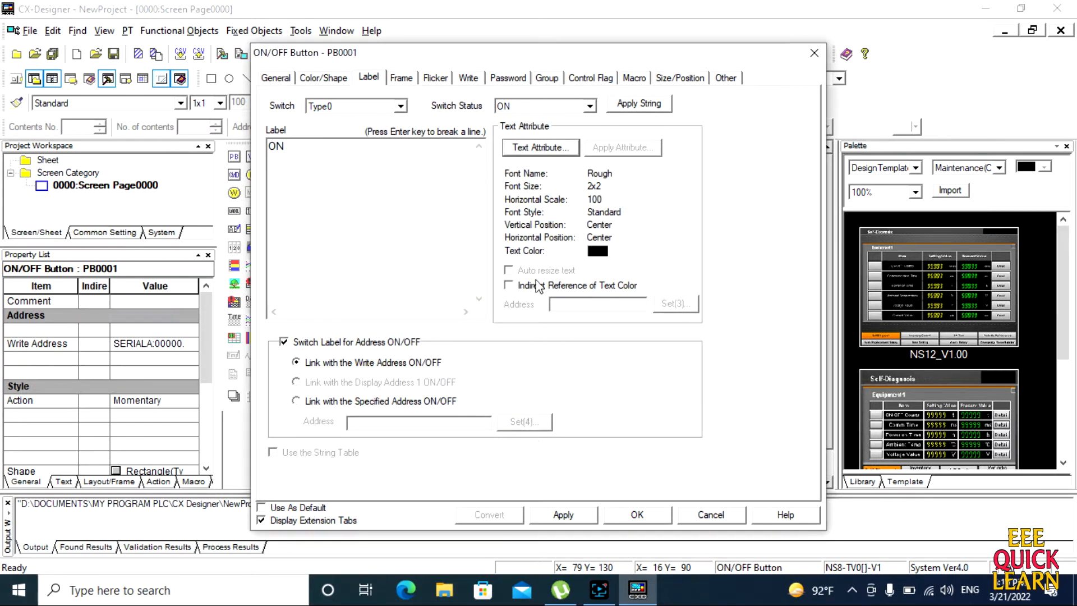
- Compare the Fine, Standard and Rough fonts in the text sample for the button's ON-status label, keeping Rough
left_click(561, 150)
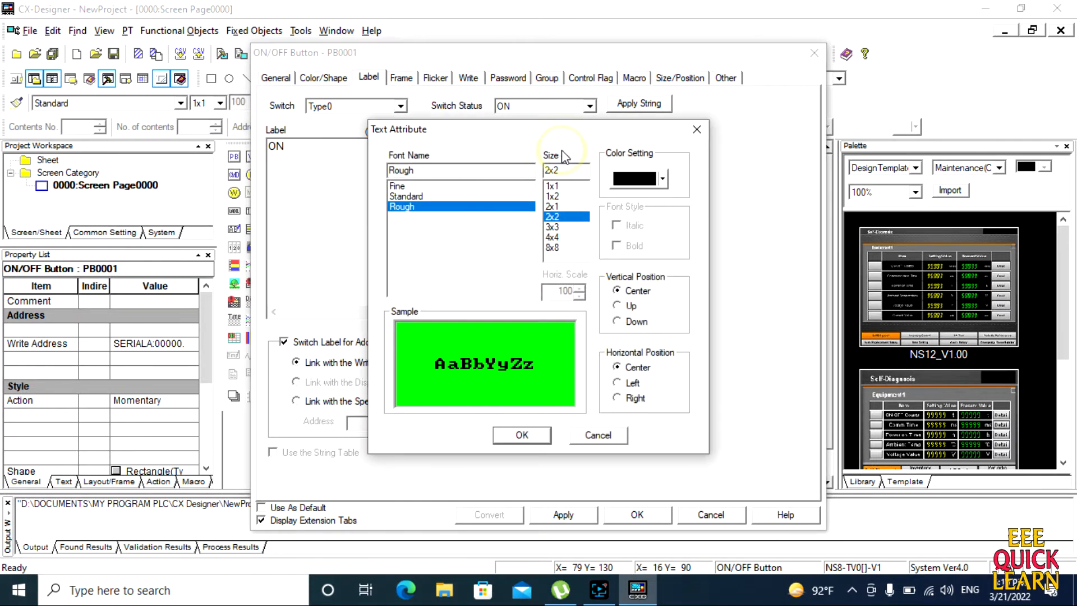
left_click(399, 186)
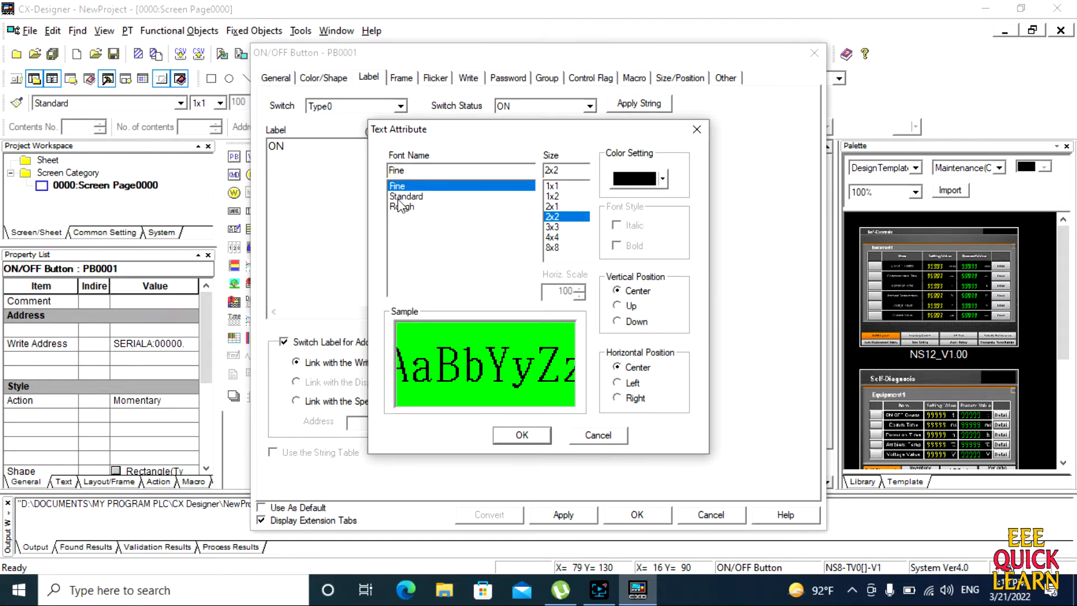
left_click(399, 197)
left_click(400, 207)
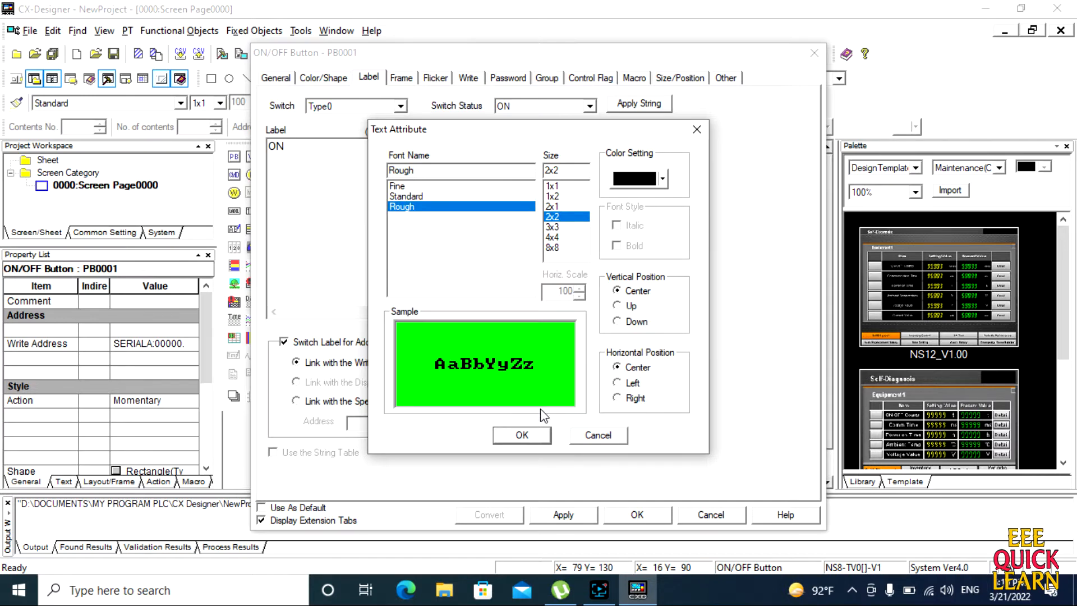
left_click(522, 436)
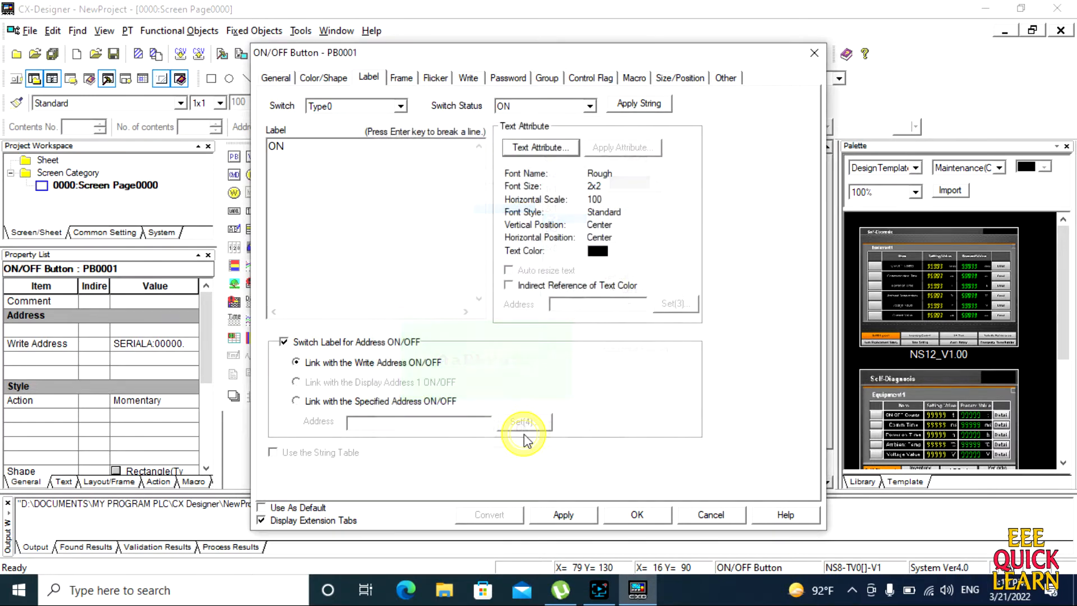
left_click(541, 153)
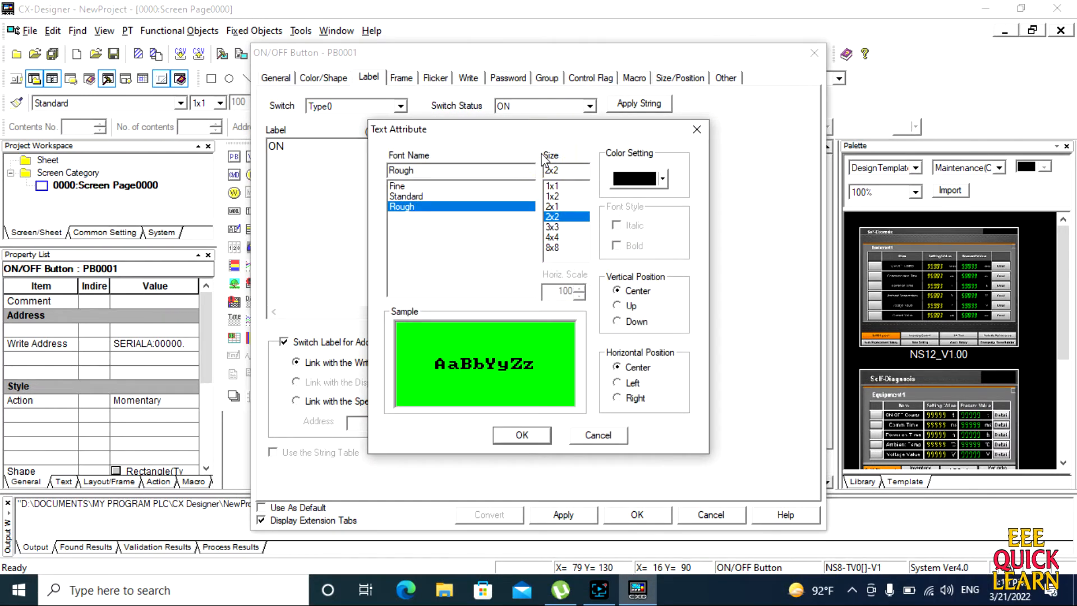
left_click(697, 133)
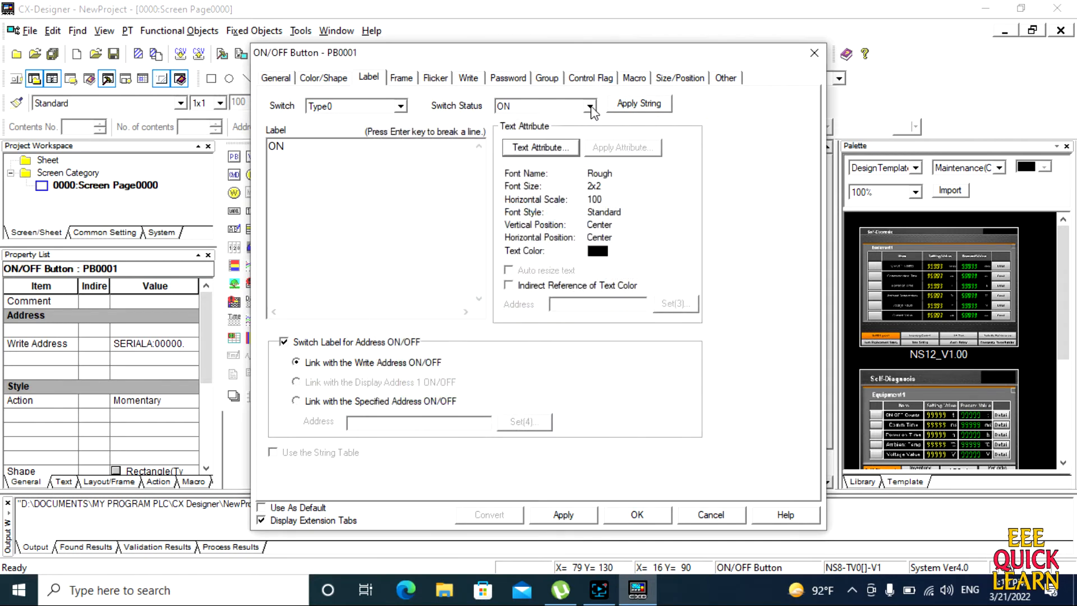
- Set the button's OFF-status label text to size 2x2 in the Standard font and apply the button properties
left_click(589, 106)
left_click(571, 121)
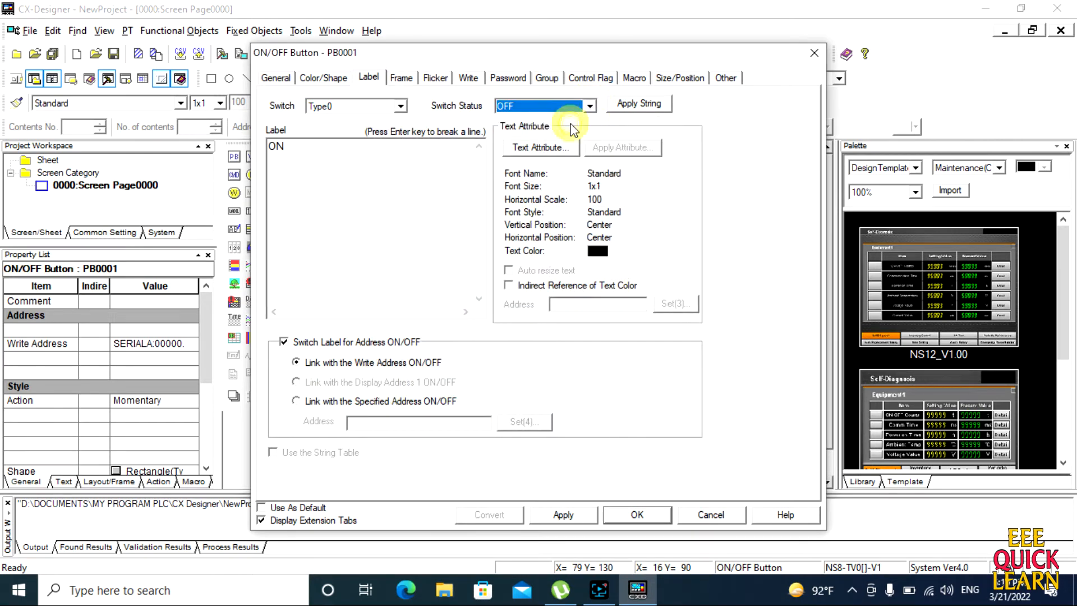
left_click(551, 146)
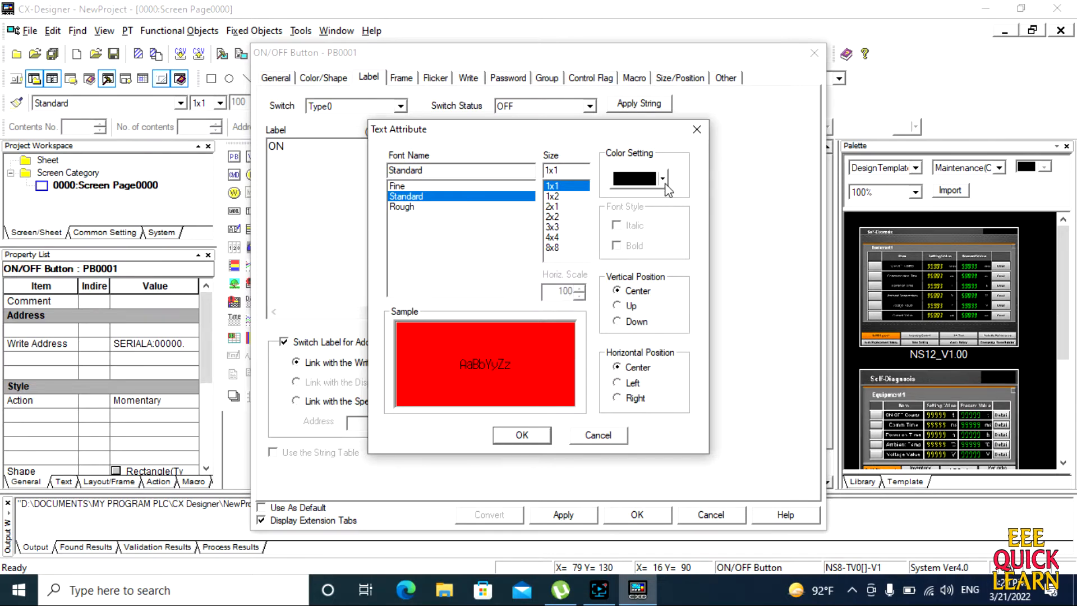
left_click(552, 216)
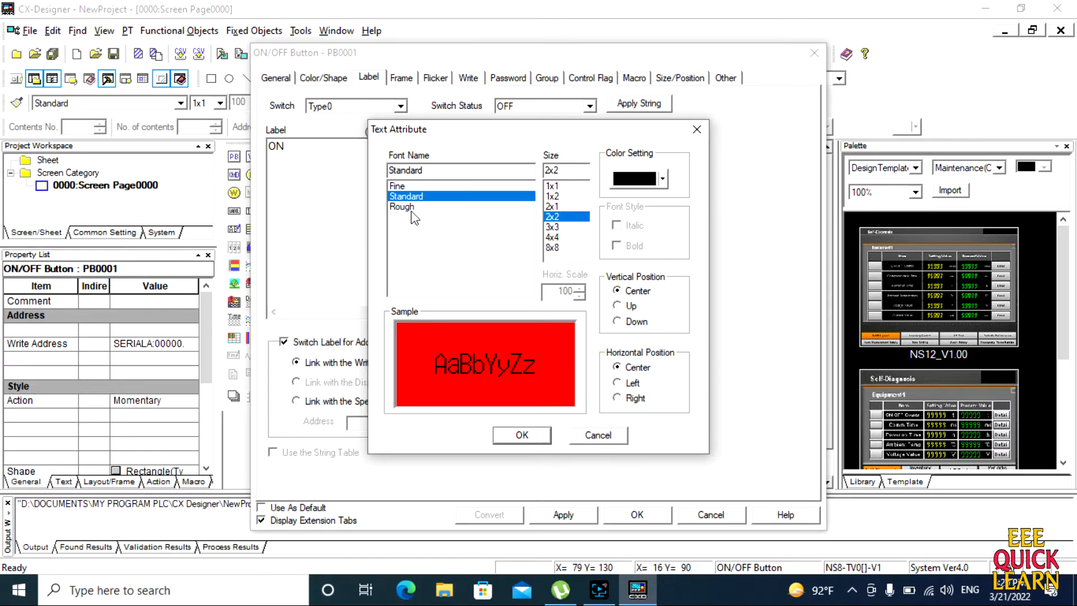
left_click(522, 436)
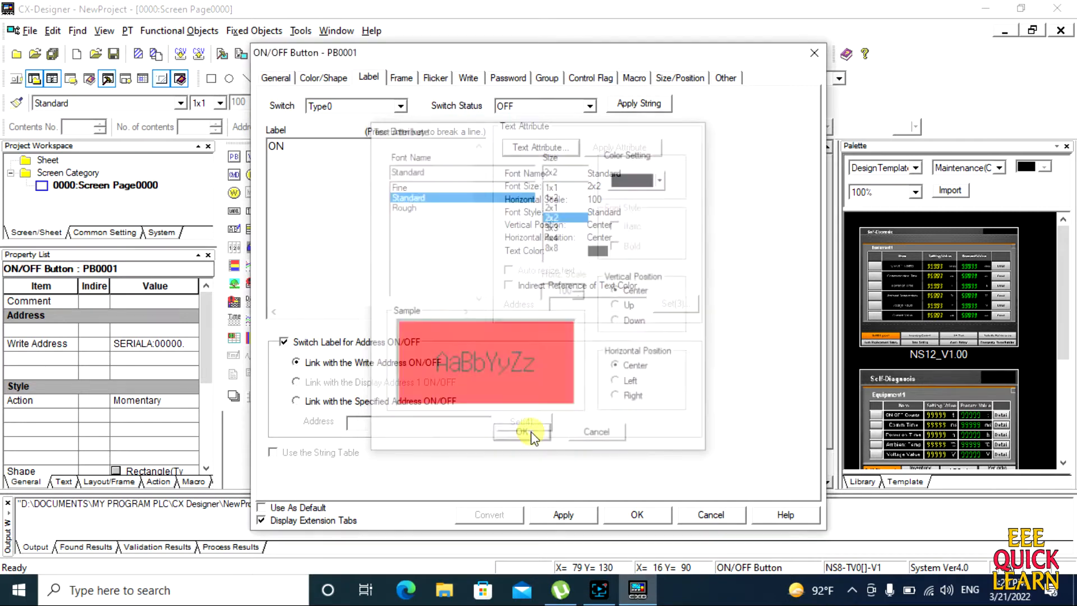
left_click(631, 520)
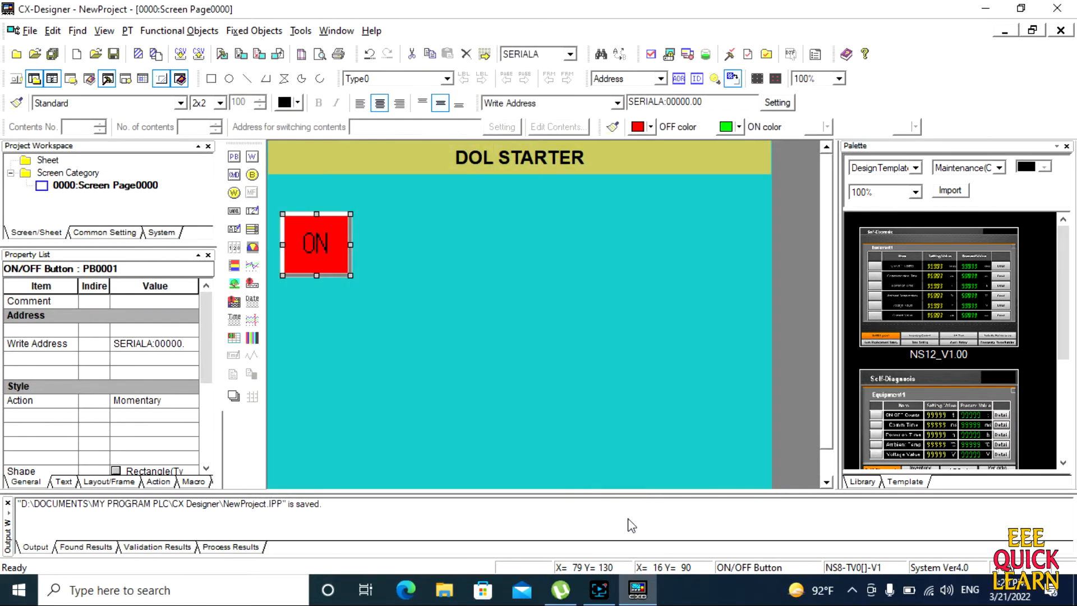
left_click(468, 314)
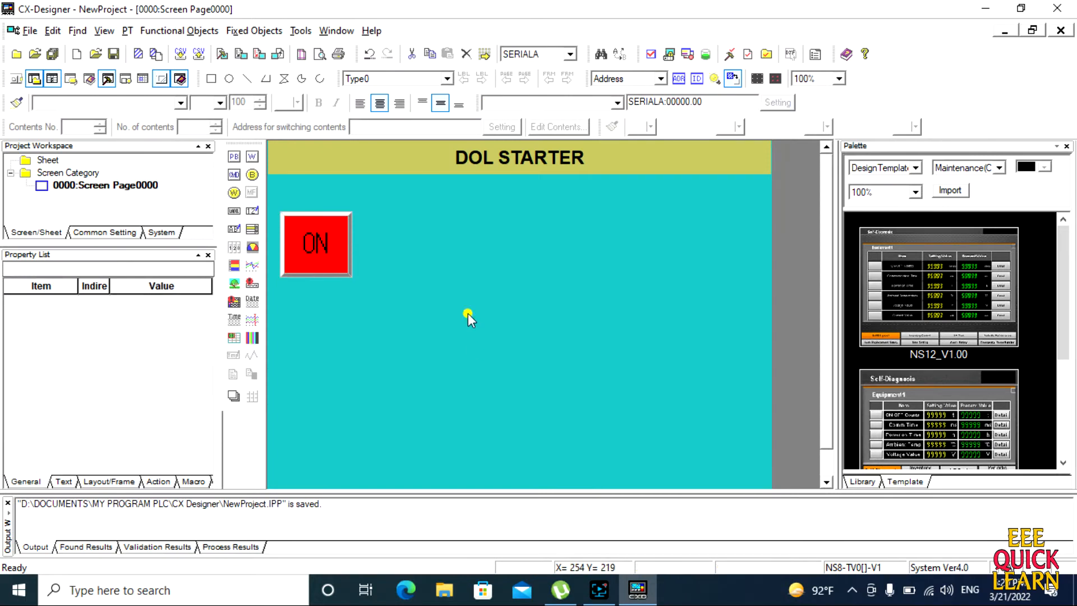
- Duplicate the red ON button on the screen page
left_click(318, 247)
key("ctrl+c")
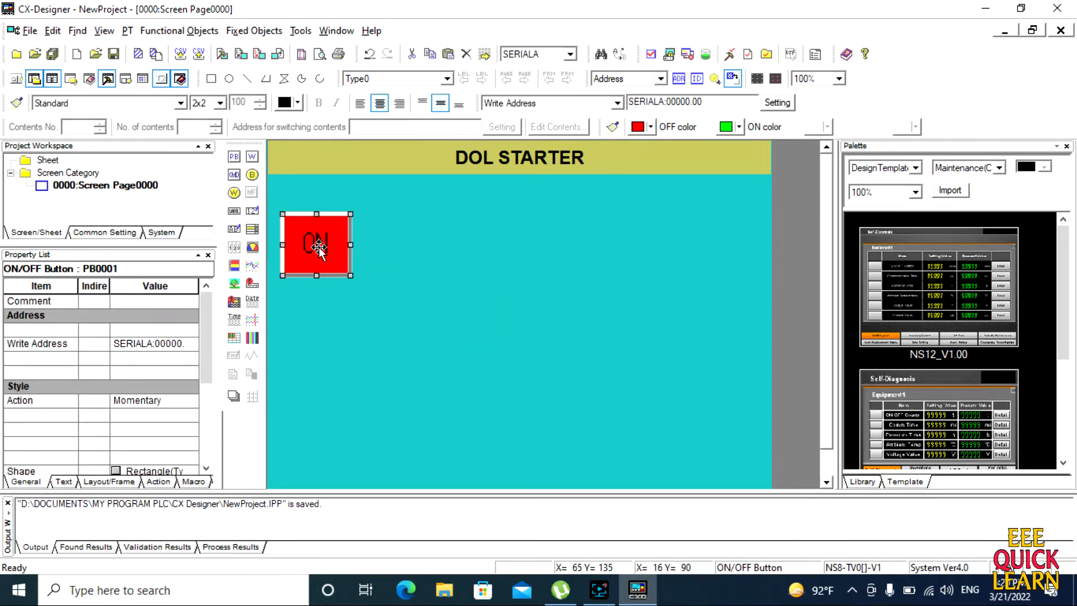
left_click(417, 247)
key("ctrl+v")
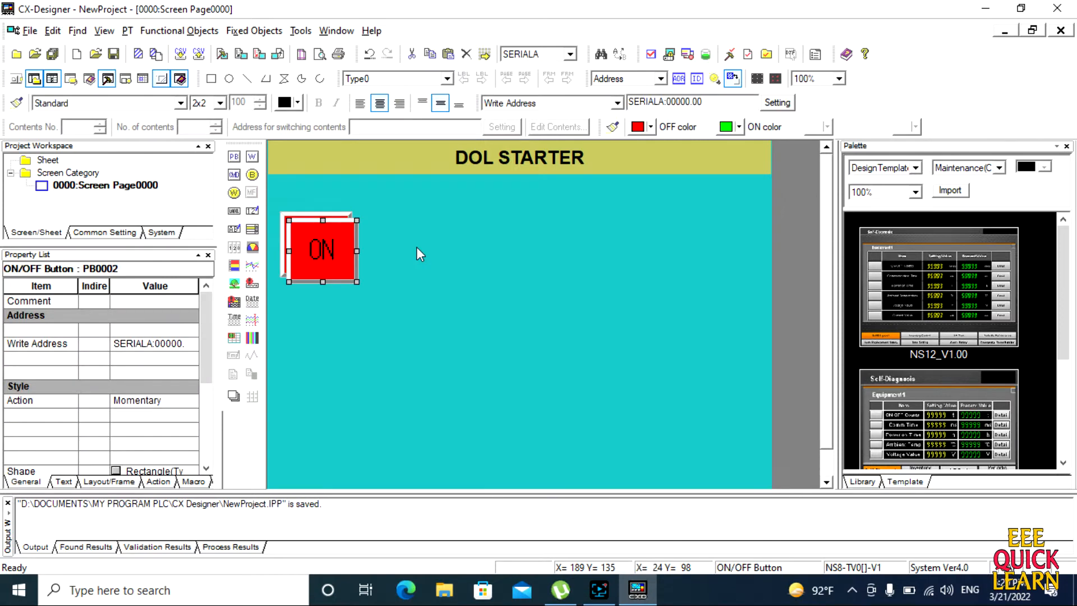
- Move the duplicated button rightward, nearly level with the original, to about X 250, Y 91
key("Up")
key("Up")
key("Up")
key("Up")
key("Up")
key("Up")
key("Up")
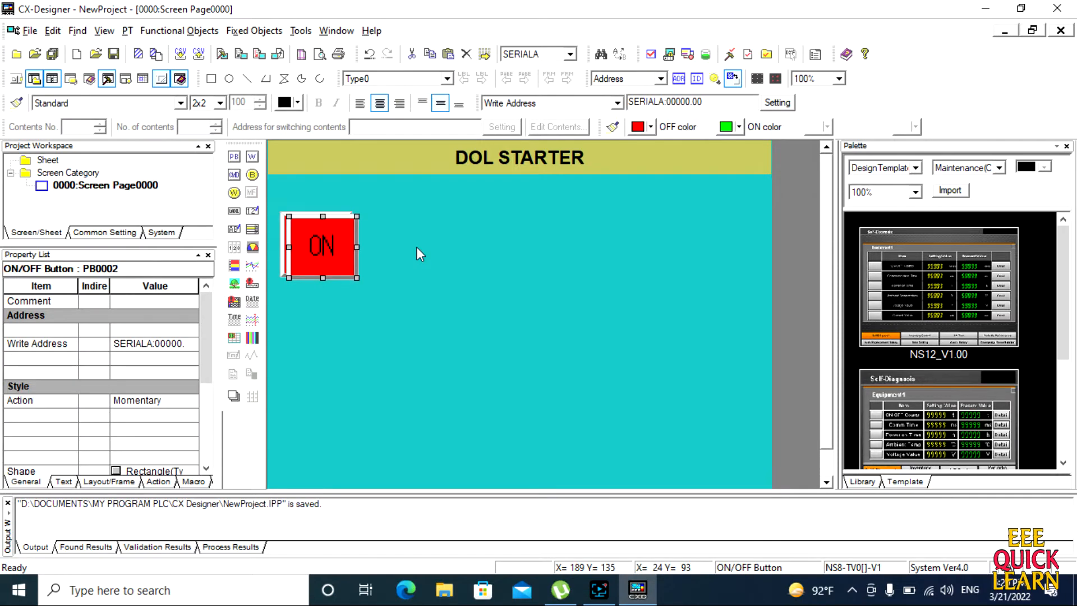
key("Right")
key("Right")
key("Right")
key("Right")
key("Right")
key("Right")
key("Right")
key("Right")
key("Right")
key("Right")
key("Right")
key("Right")
key("Right")
key("Right")
key("Right")
key("Right")
key("Right")
key("Right")
key("Right")
key("Right")
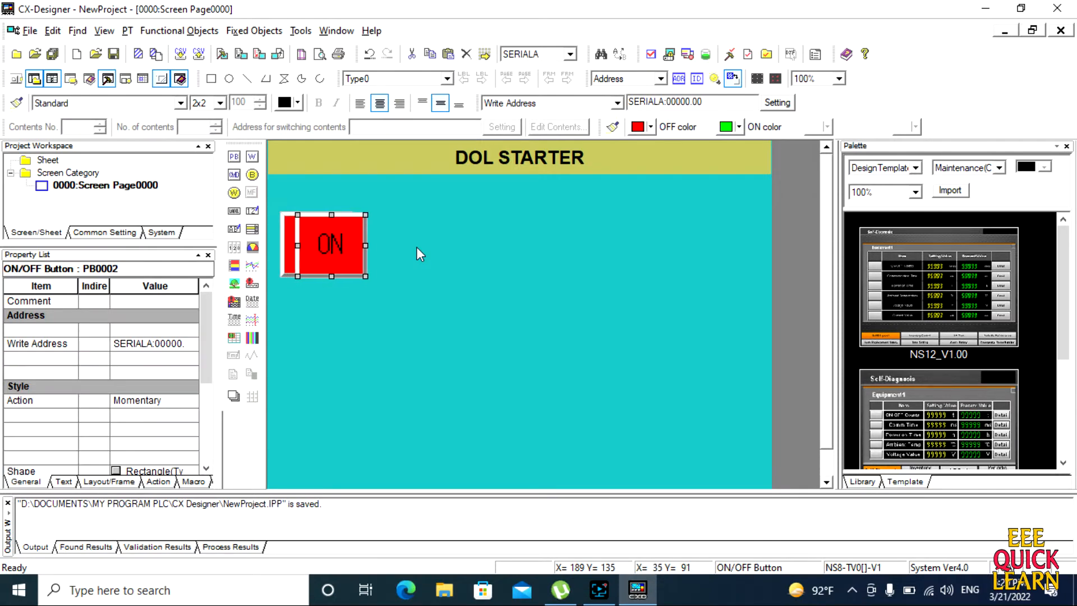
key("Right")
key("Right")
key("Right")
key("Right")
key("Right")
key("Right")
key("Right")
key("Right")
key("Right")
key("Right")
key("Right")
key("Right")
key("Right")
key("Right")
key("Right")
key("Right")
key("Right")
key("Right")
key("Right")
key("Right")
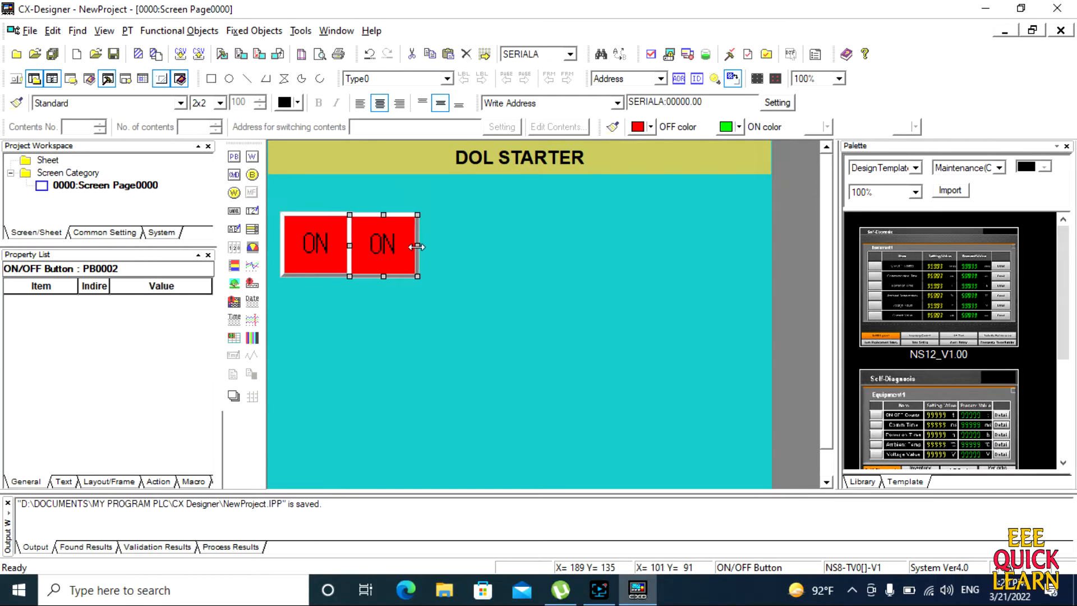
key("Right")
key("Right")
key("Right")
key("Right")
key("Right")
key("Right")
key("Right")
key("Right")
key("Right")
key("Right")
key("Right")
key("Right")
key("Right")
key("Right")
key("Right")
key("Right")
key("Right")
key("Right")
key("Right")
key("Right")
key("Right")
key("Right")
key("Right")
key("Right")
key("Right")
key("Right")
key("Right")
key("Right")
key("Right")
key("Right")
key("Right")
key("Right")
key("Right")
key("Right")
key("Right")
key("Right")
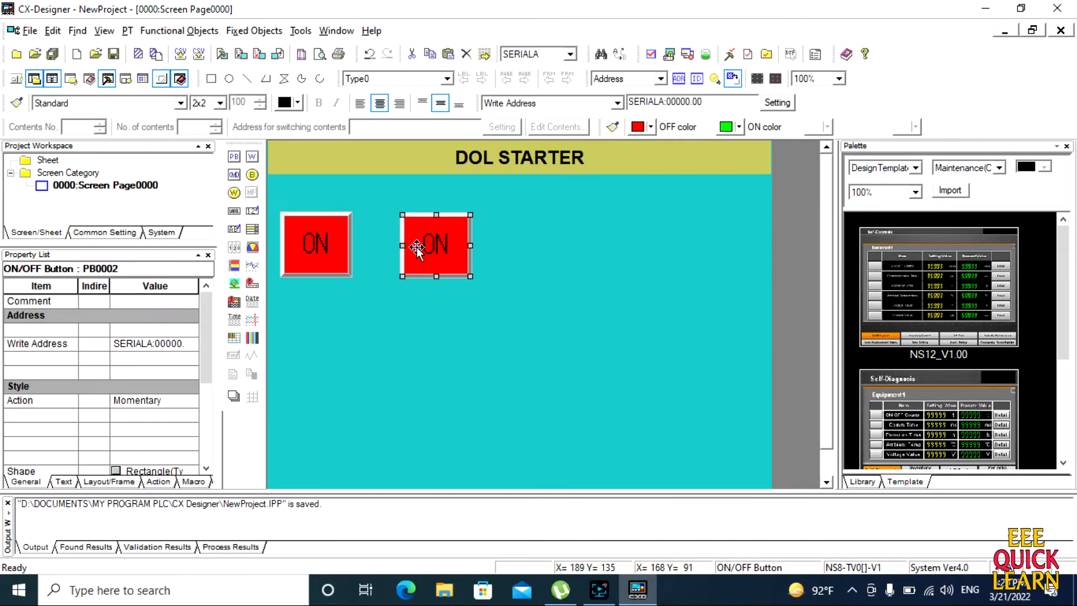
key("Right")
key("Right")
key("Right")
key("Right")
key("Right")
key("Right")
key("Right")
key("Right")
key("Right")
key("Right")
key("Right")
key("Right")
key("Right")
key("Right")
key("Right")
key("Right")
key("Right")
key("Right")
key("Right")
key("Right")
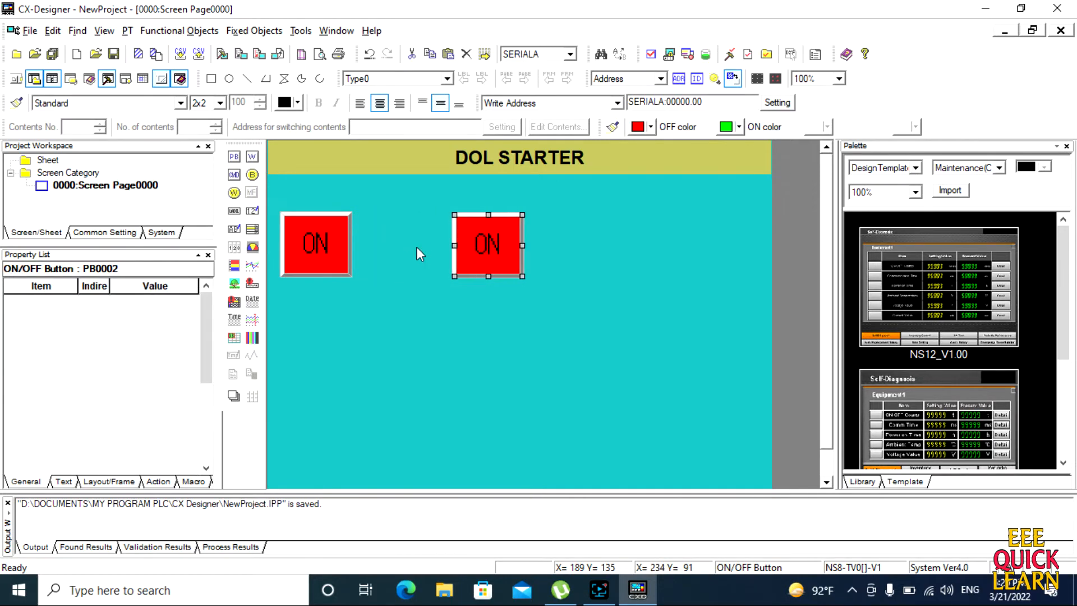
key("Right")
key("Right")
key("Right")
key("Right")
key("Right")
key("Right")
key("Right")
key("Right")
key("Right")
key("Right")
key("Right")
key("Right")
key("Right")
key("Right")
key("Right")
key("Right")
key("Right")
key("Right")
key("Right")
key("Right")
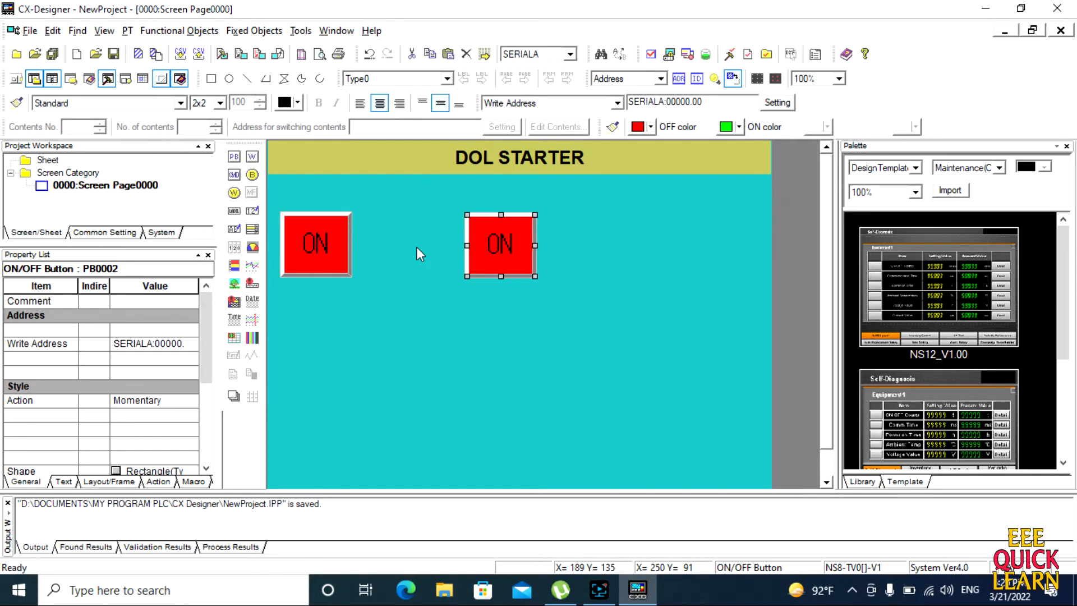
- Nudge the duplicated button left to X 245, Y 91
key("Left")
key("Left")
key("Left")
key("Left")
key("Left")
key("Left")
key("Left")
key("Left")
key("Left")
key("Left")
key("Left")
key("Left")
key("Left")
key("Left")
key("Left")
key("Left")
key("Left")
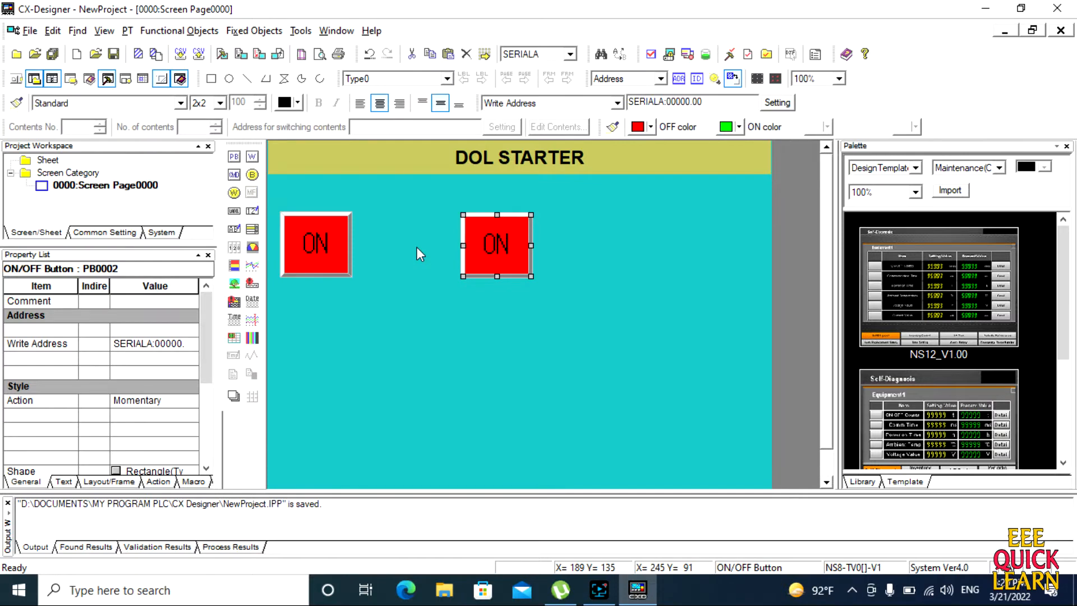
- Change the duplicated button's label for the OFF switch status to "OFF"
double_click(493, 255)
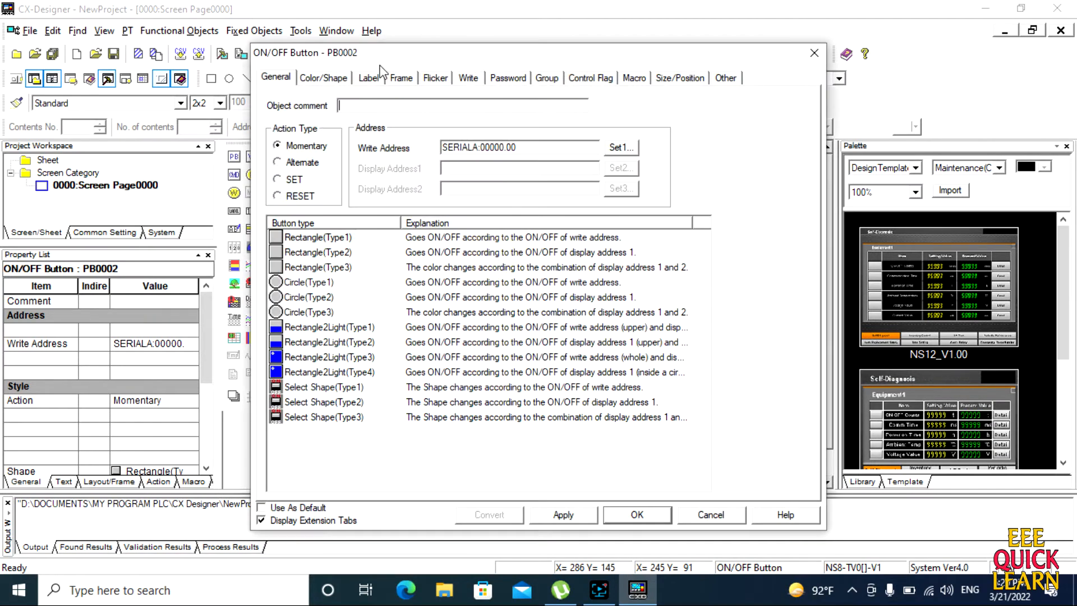
left_click(369, 78)
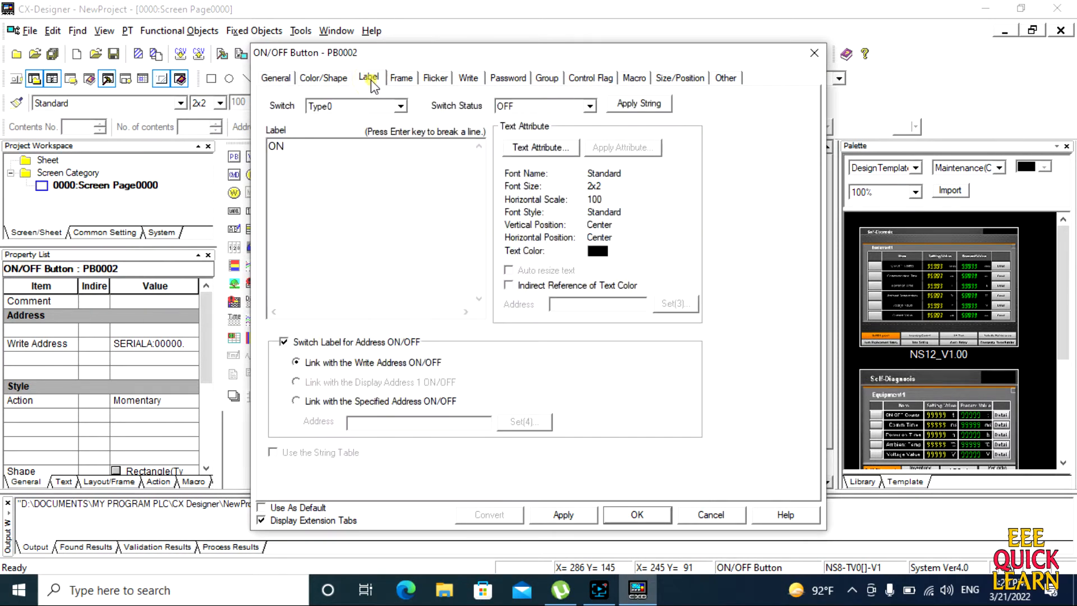
left_click(336, 152)
key("BackSpace")
key("BackSpace")
type("OFF")
left_click(590, 106)
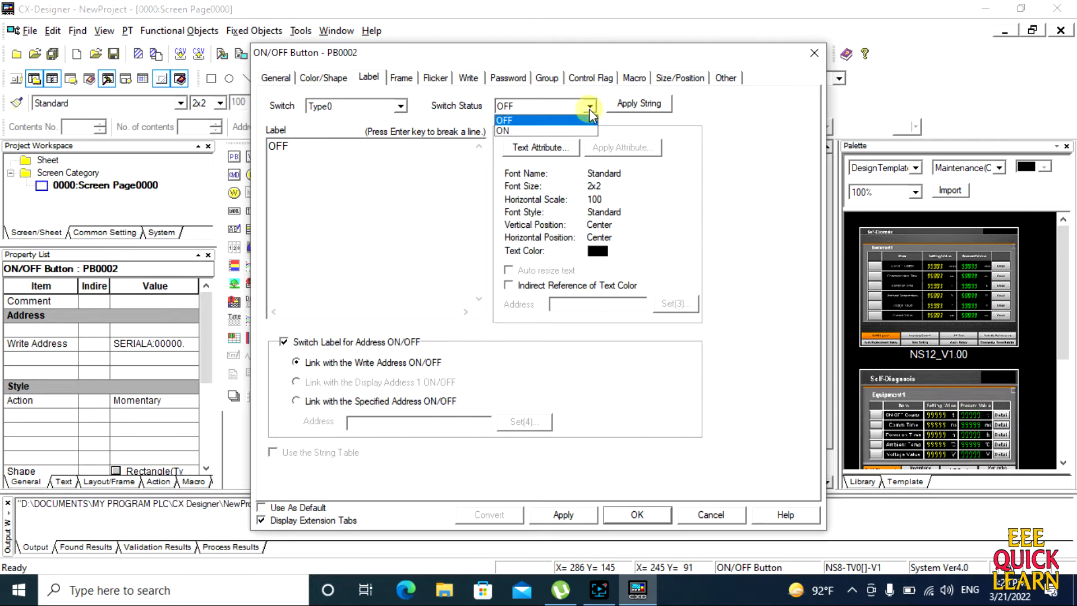
left_click(573, 147)
left_click(358, 146)
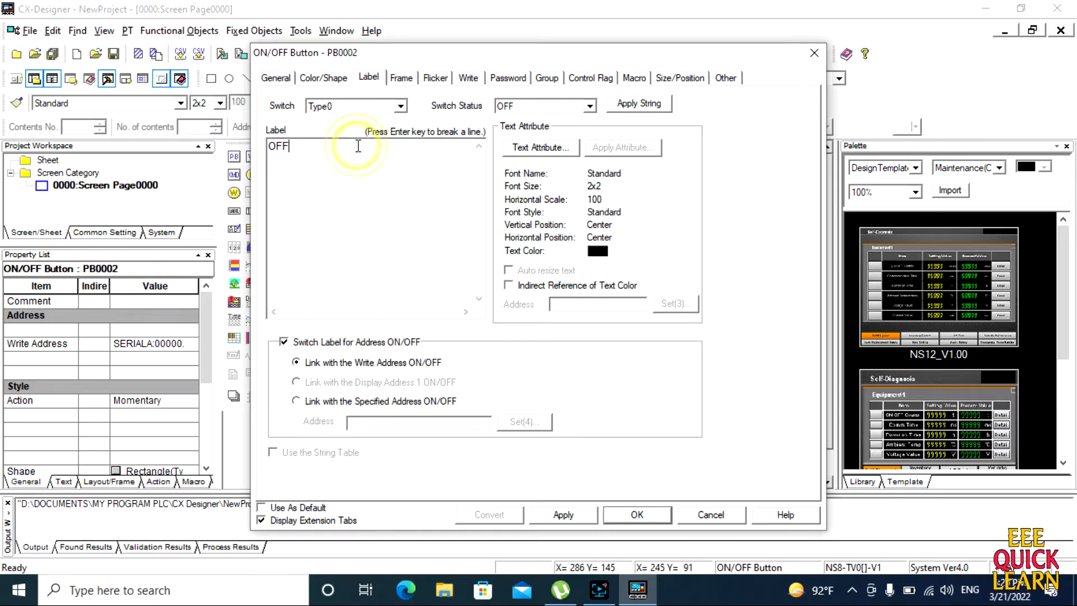
- Change the same button's label for the ON switch status to "OFF" as well
left_click(590, 106)
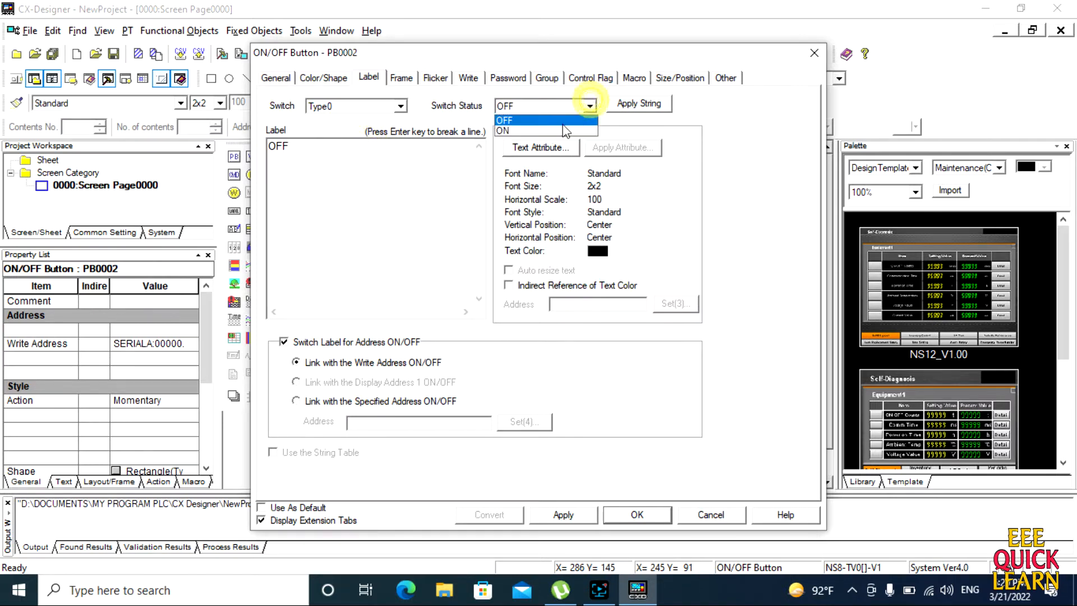
left_click(540, 130)
left_click(373, 146)
key("BackSpace")
key("BackSpace")
type("OFF")
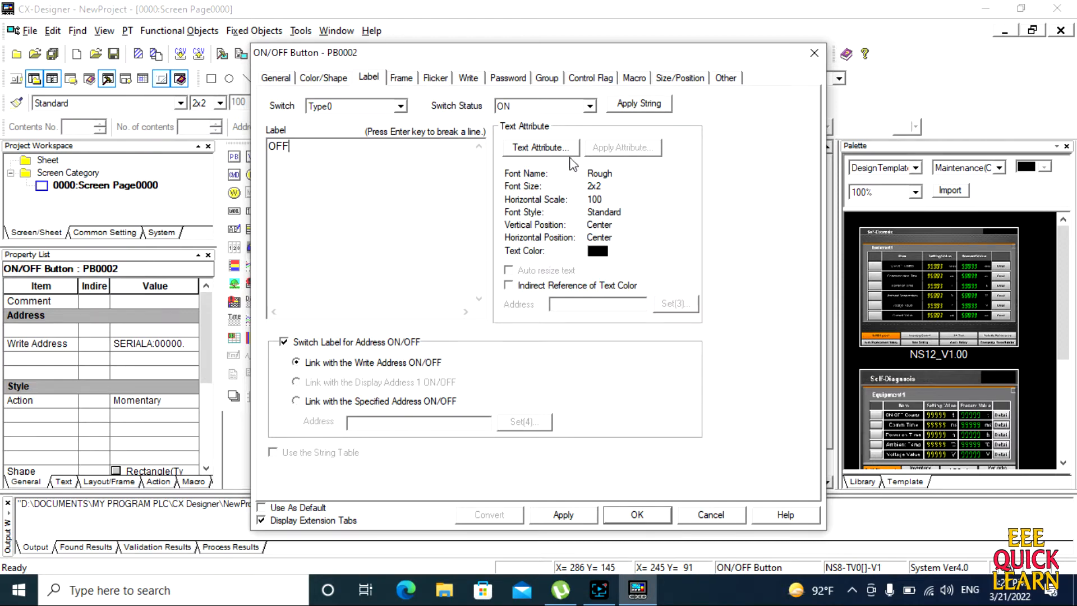
- Set both the OFF color and the ON color of the duplicated button to red and accept its properties
left_click(335, 77)
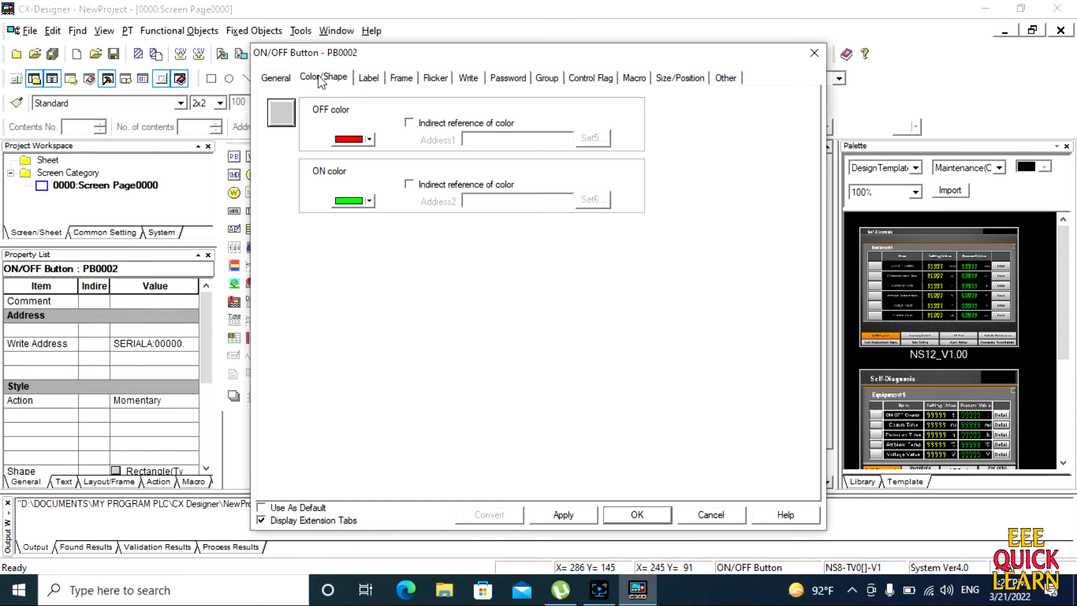
left_click(369, 138)
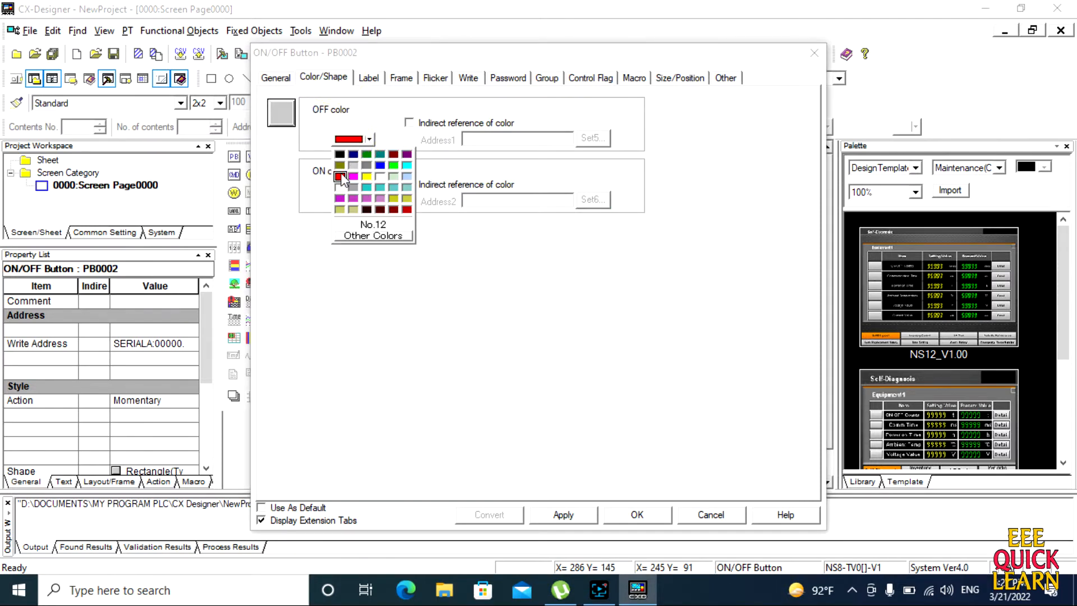
left_click(343, 178)
left_click(350, 201)
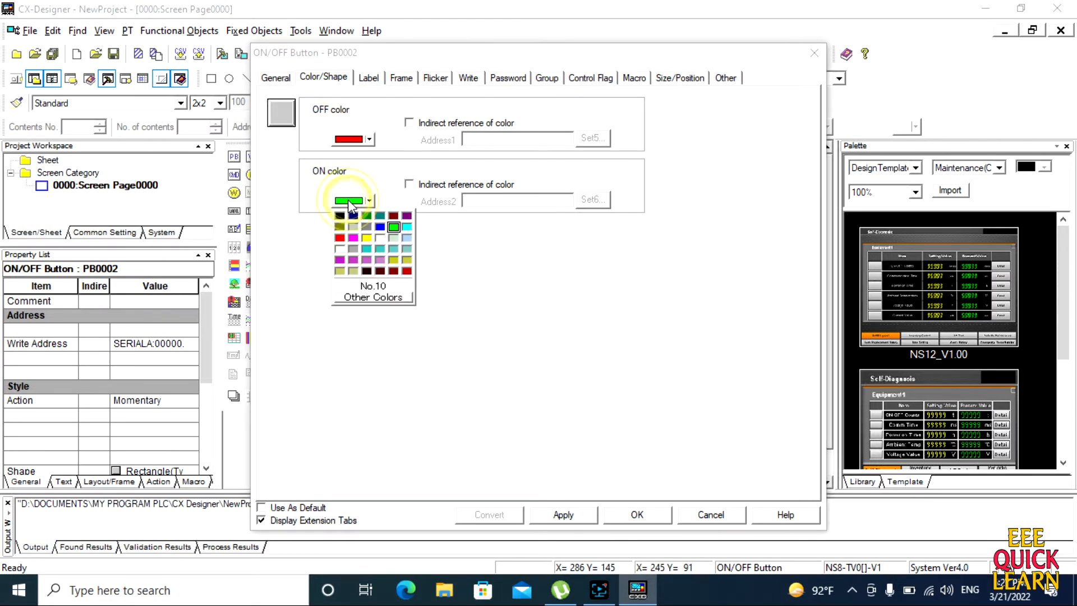
left_click(342, 236)
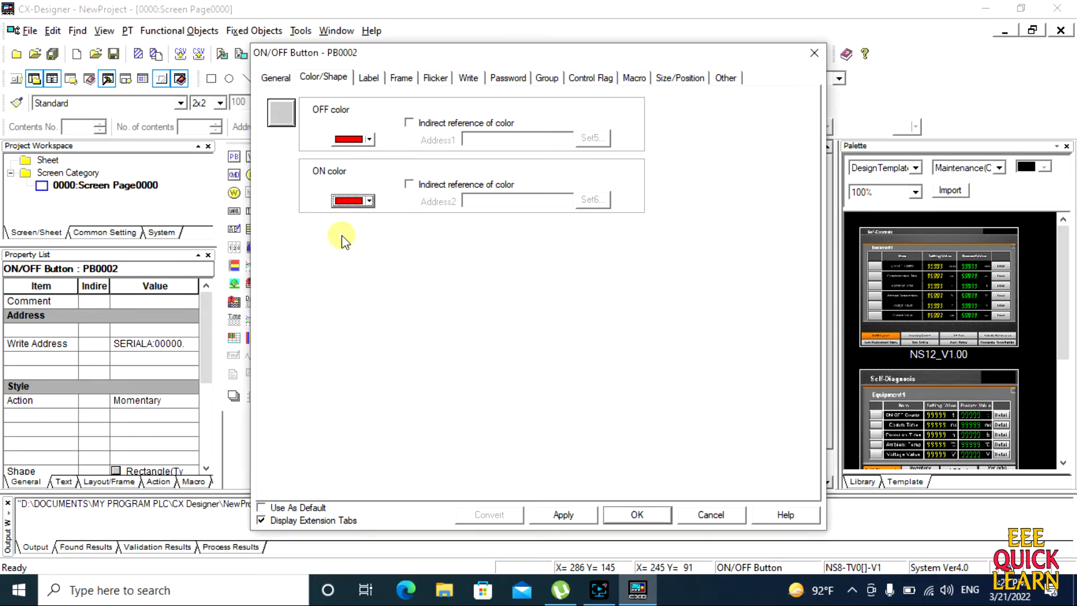
left_click(637, 514)
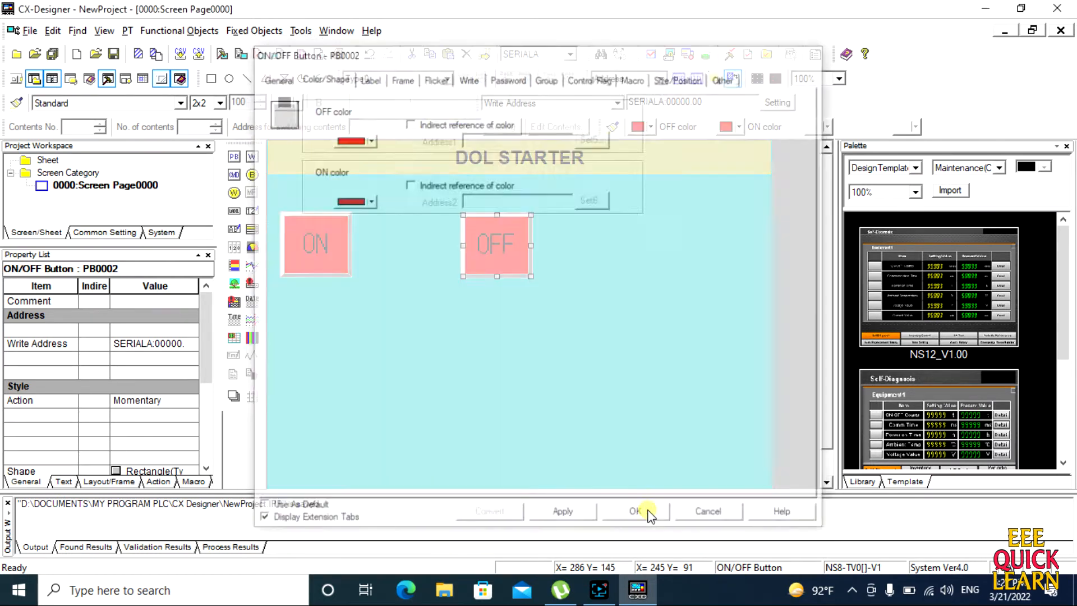
left_click(561, 337)
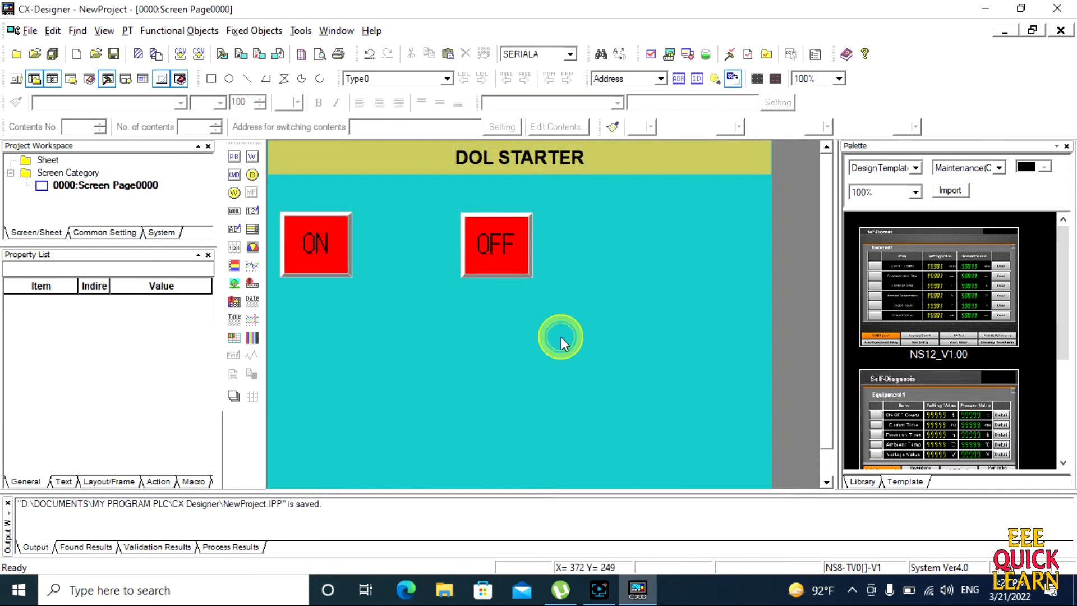
- Add a round bit lamp beside the OFF button, shrink it to about the buttons' size, and place it at about X 486, Y 89
left_click(254, 175)
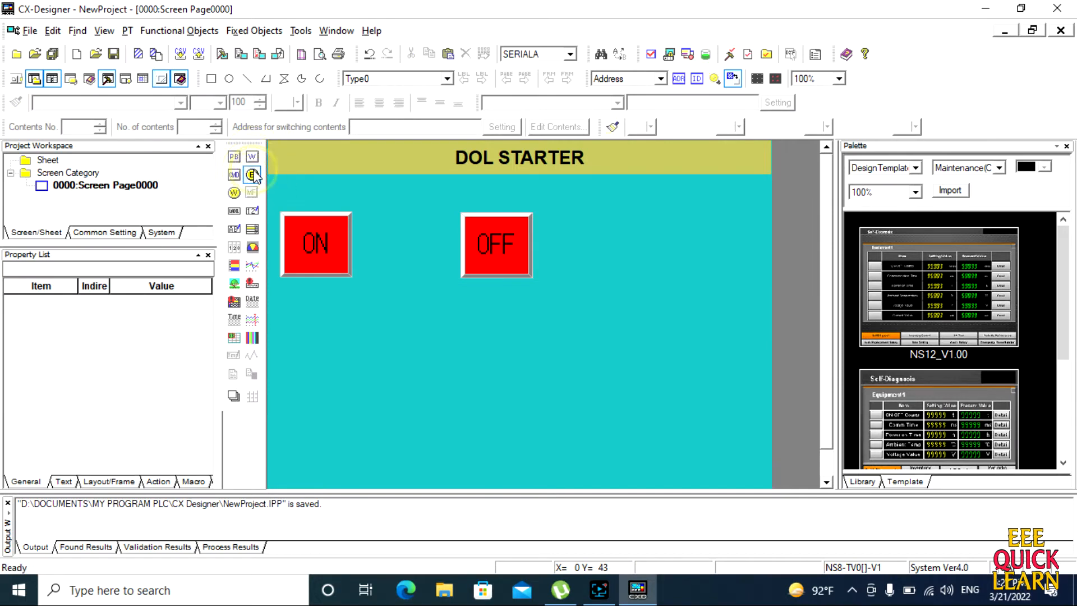
mouse_move(619, 232)
left_mouse_down()
mouse_move(694, 278)
mouse_move(711, 298)
mouse_move(704, 316)
mouse_move(696, 310)
left_mouse_up()
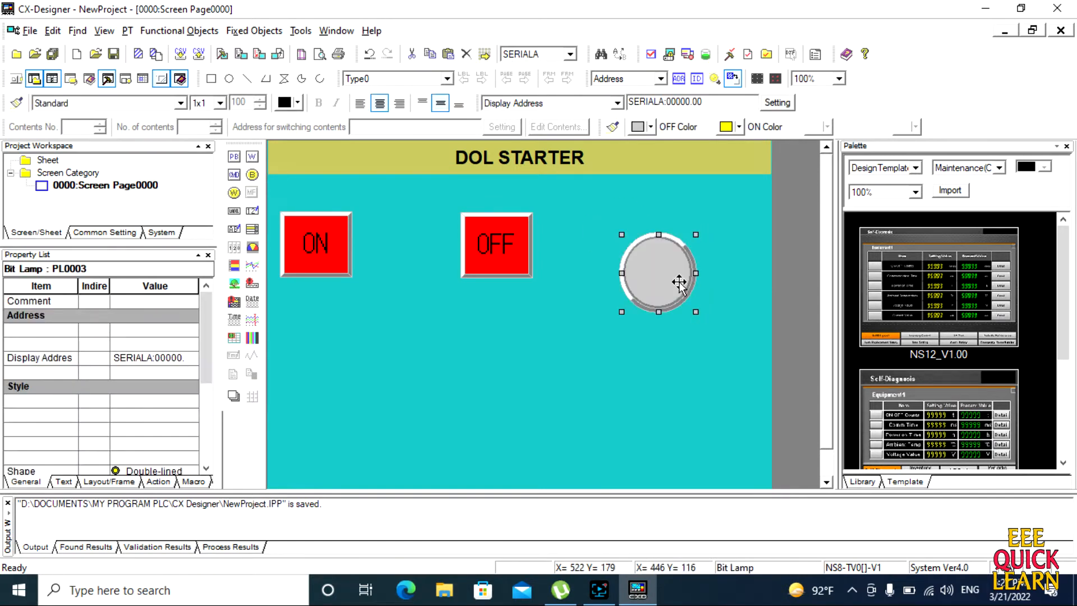
left_click_drag(663, 274, 691, 253)
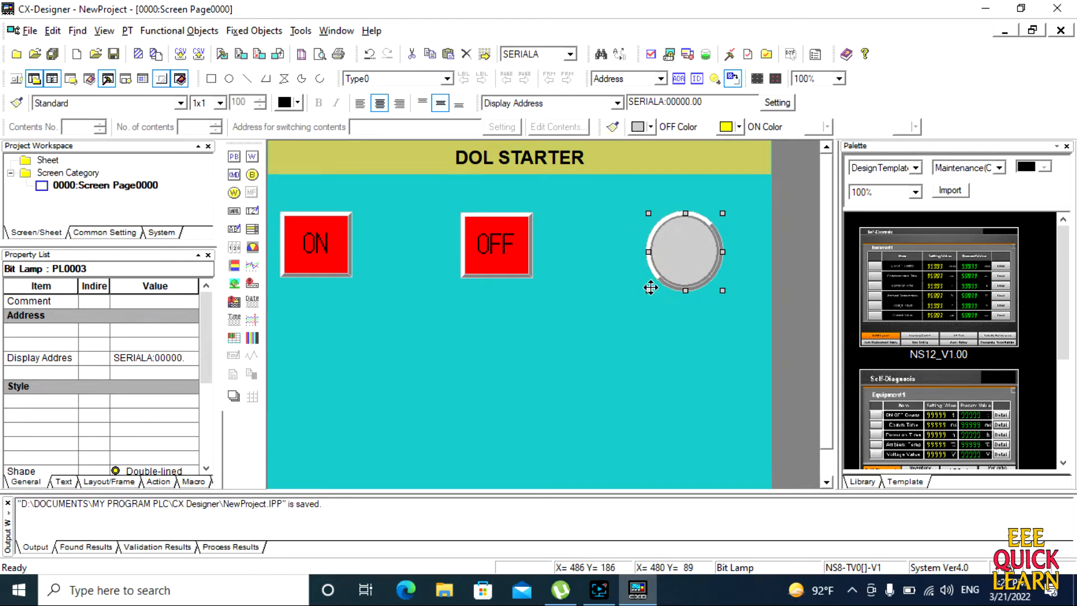
left_click_drag(649, 290, 652, 249)
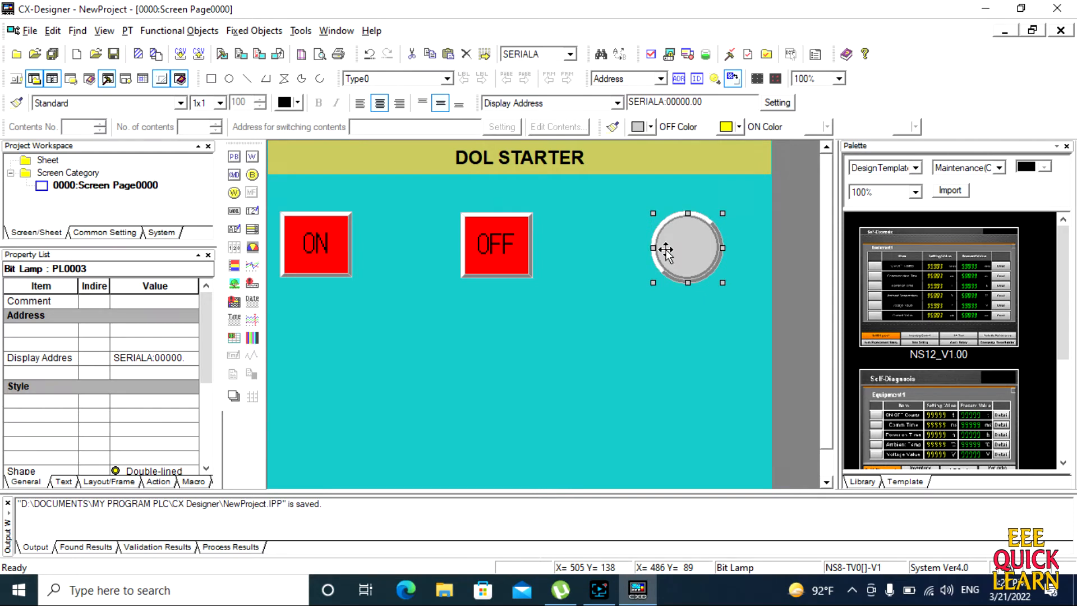
- Shift the bit lamp rightward to X 528, Y 88, near the page's right edge
key("Right")
key("Right")
key("Right")
key("Right")
key("Right")
key("Right")
key("Right")
key("Right")
key("Right")
key("Right")
key("Right")
key("Right")
key("Right")
key("Right")
key("Right")
key("Right")
key("Right")
key("Right")
key("Right")
key("Right")
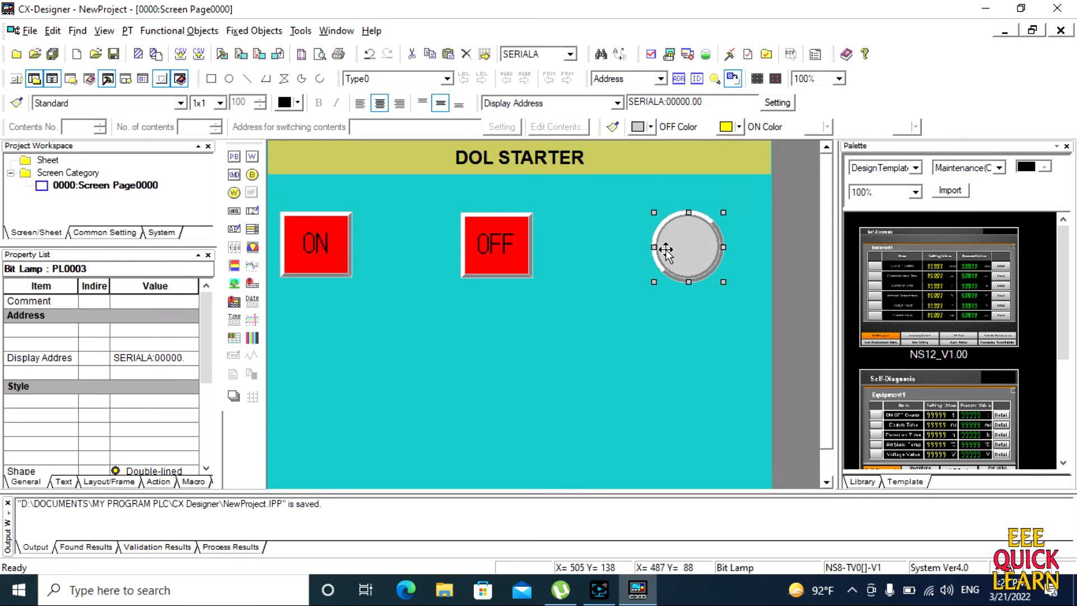
key("Right")
key("Right")
key("Right")
key("Right")
key("Right")
key("Right")
key("Right")
key("Right")
key("Right")
key("Right")
key("Right")
key("Right")
key("Right")
key("Right")
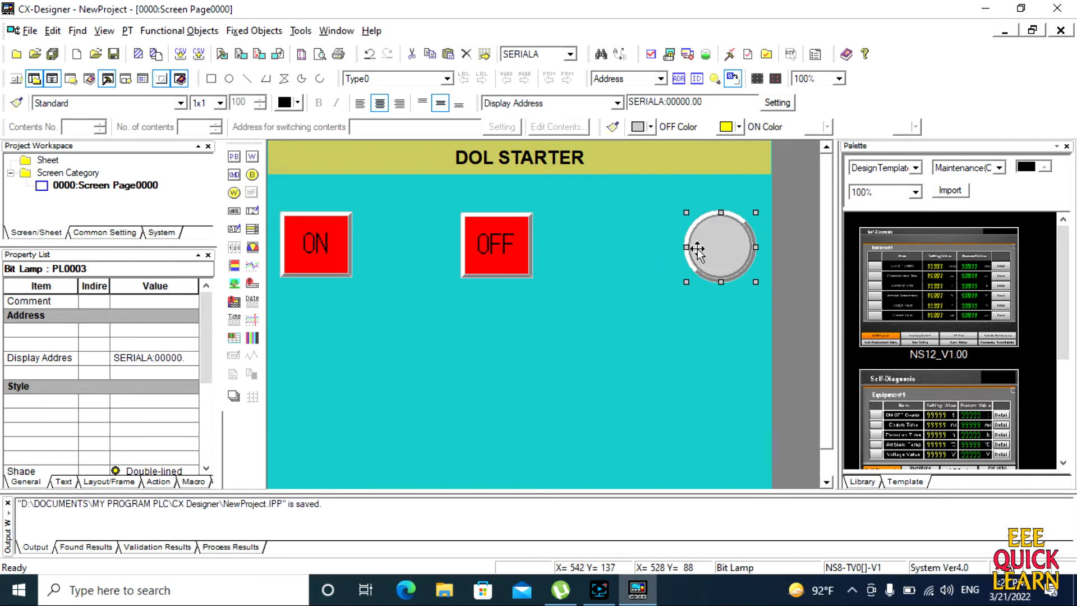
- Set the bit lamp's OFF color to red and ON color to green, leaving its label empty
double_click(726, 239)
left_click(353, 81)
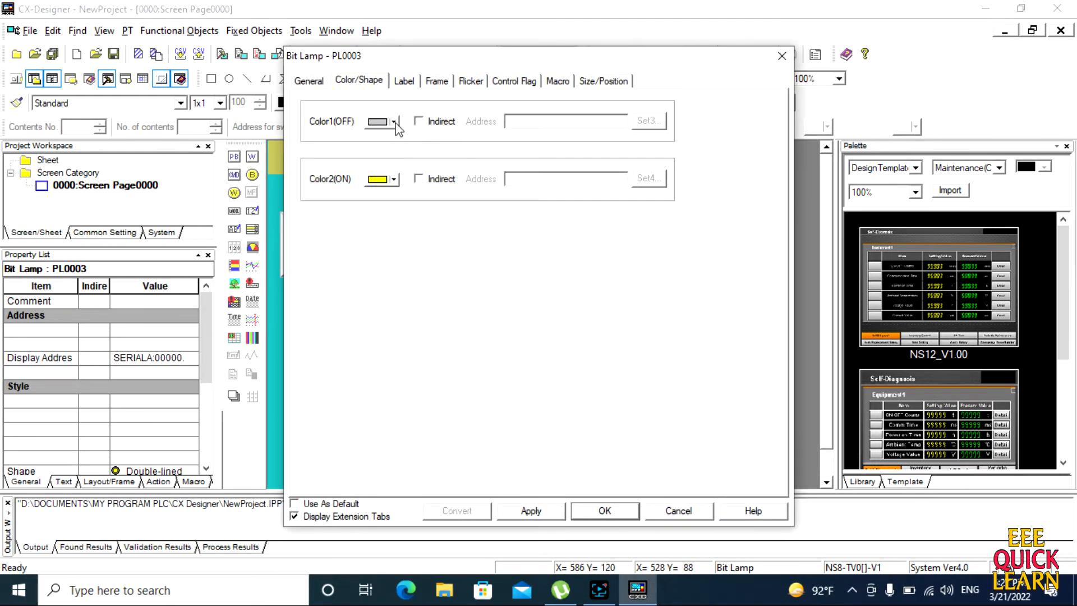
left_click(393, 121)
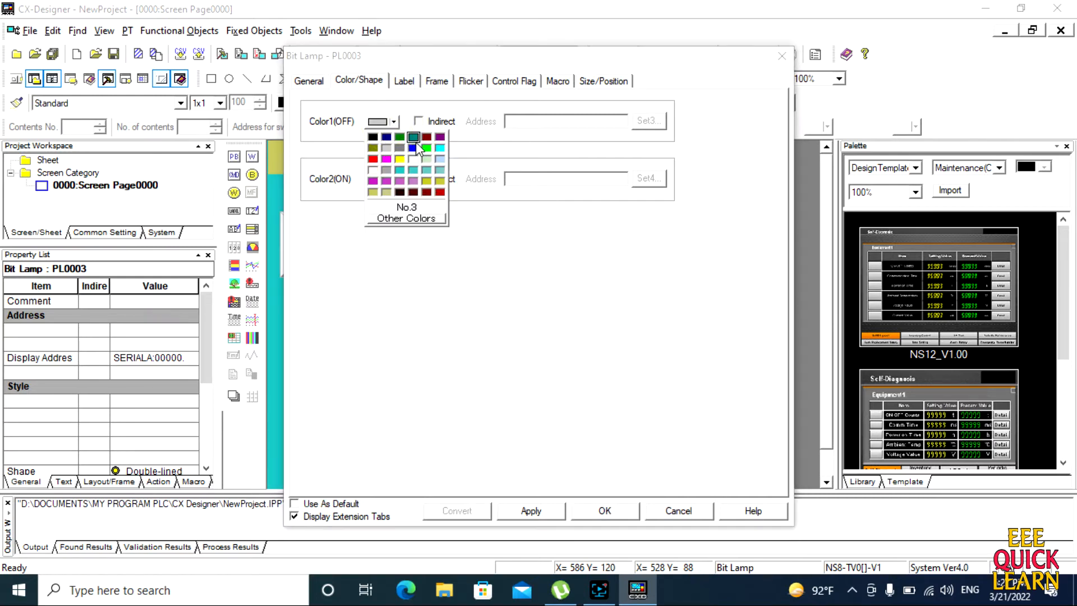
left_click(374, 160)
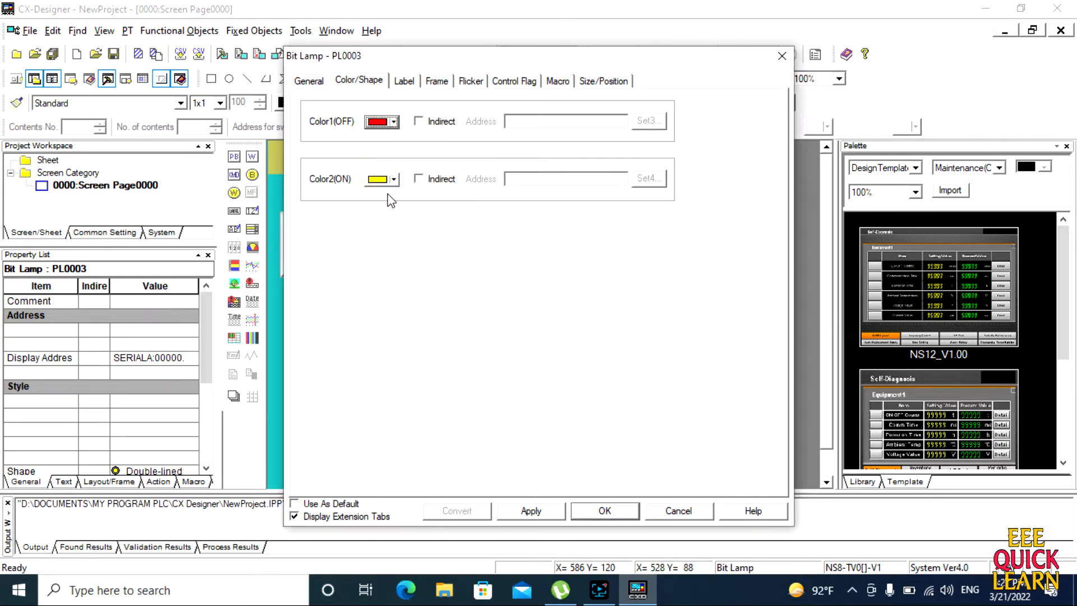
left_click(395, 180)
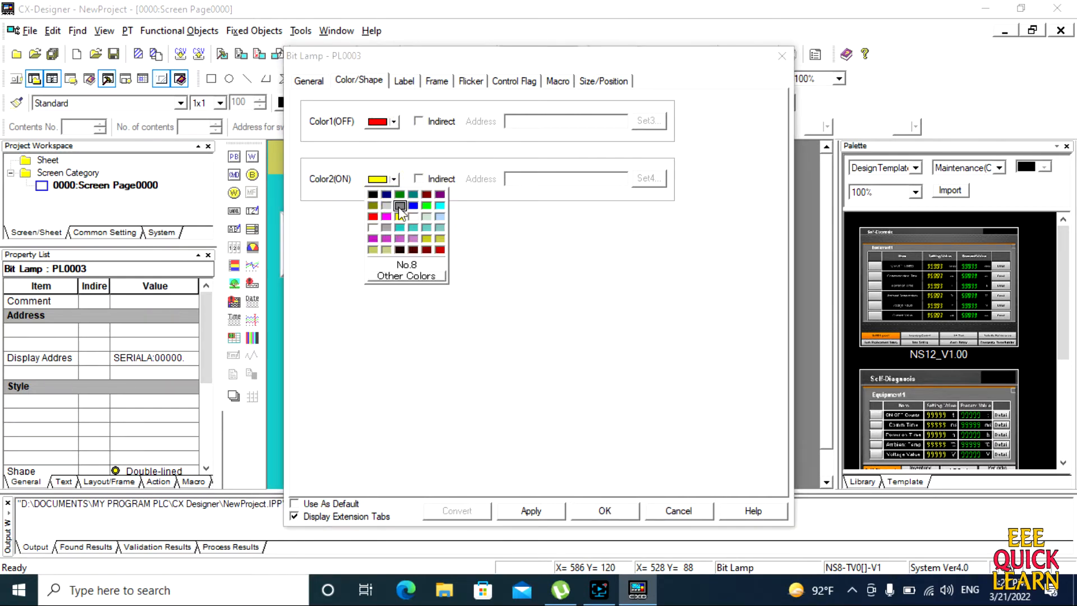
left_click(427, 206)
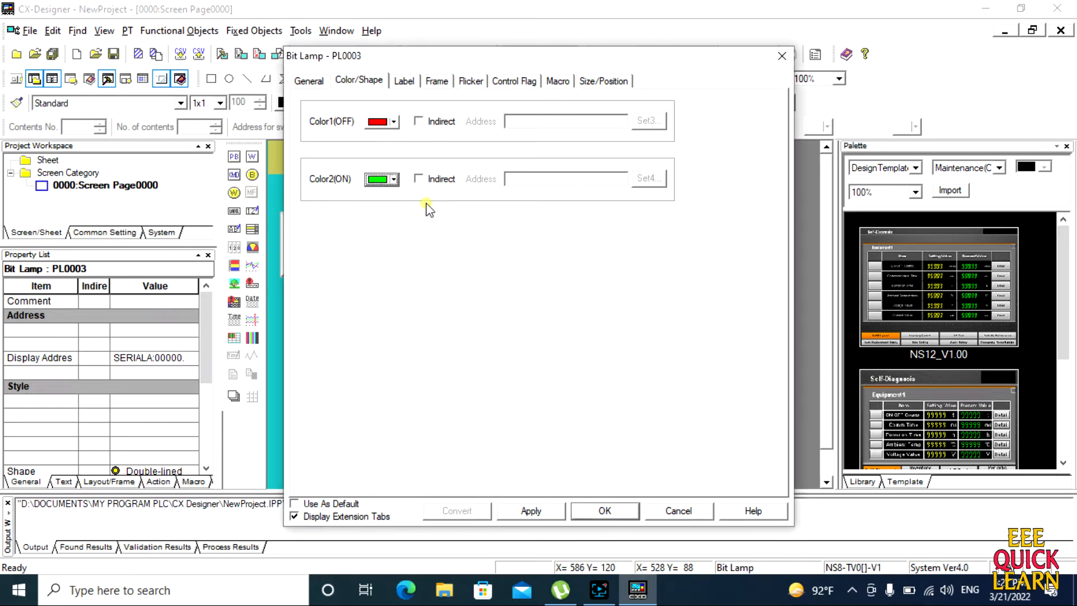
left_click(409, 85)
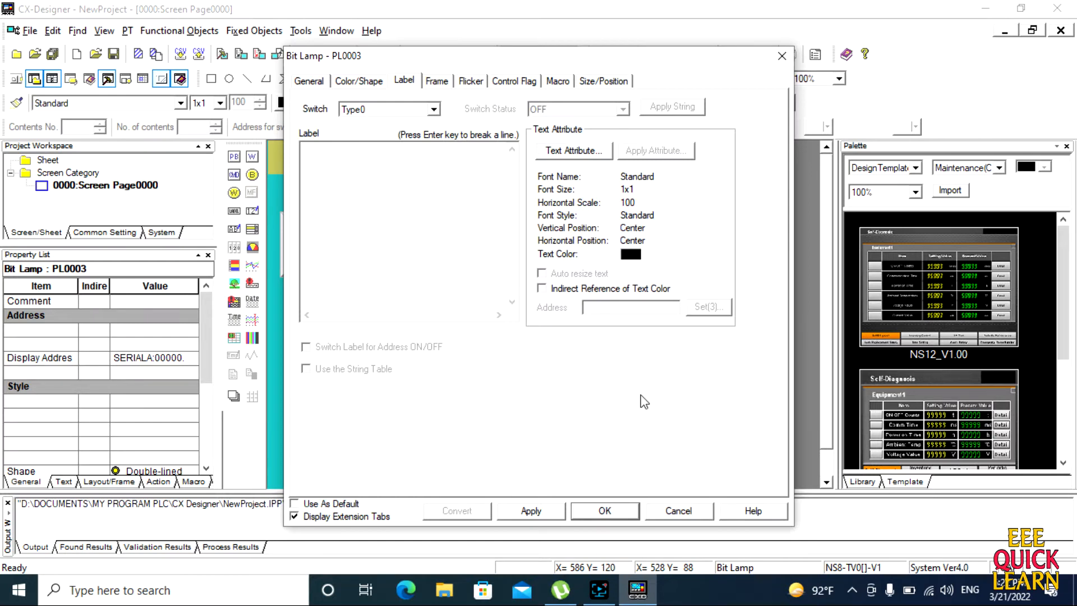
left_click(604, 512)
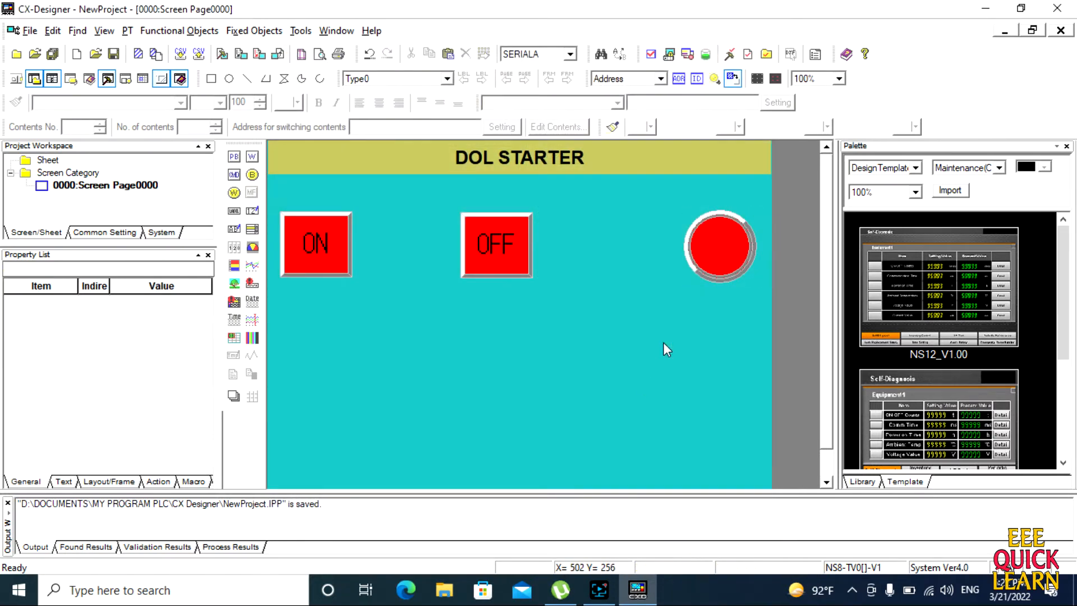
- Keep the ON button's write address at SERIALA:00000.00 and set the OFF button's write address to SERIALA:00000.01
double_click(339, 251)
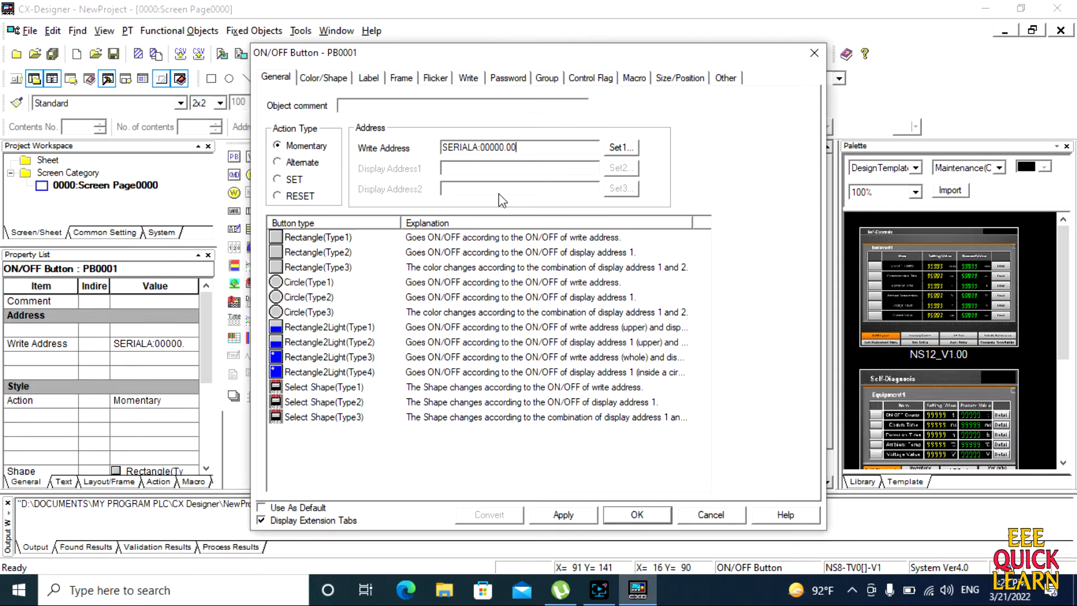
left_click(637, 515)
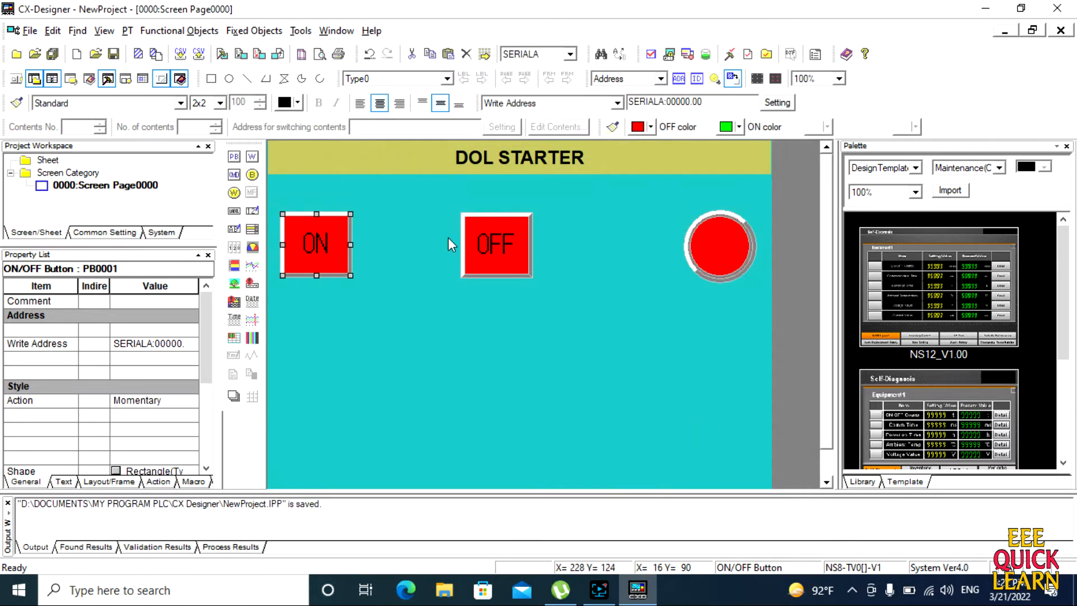
double_click(499, 241)
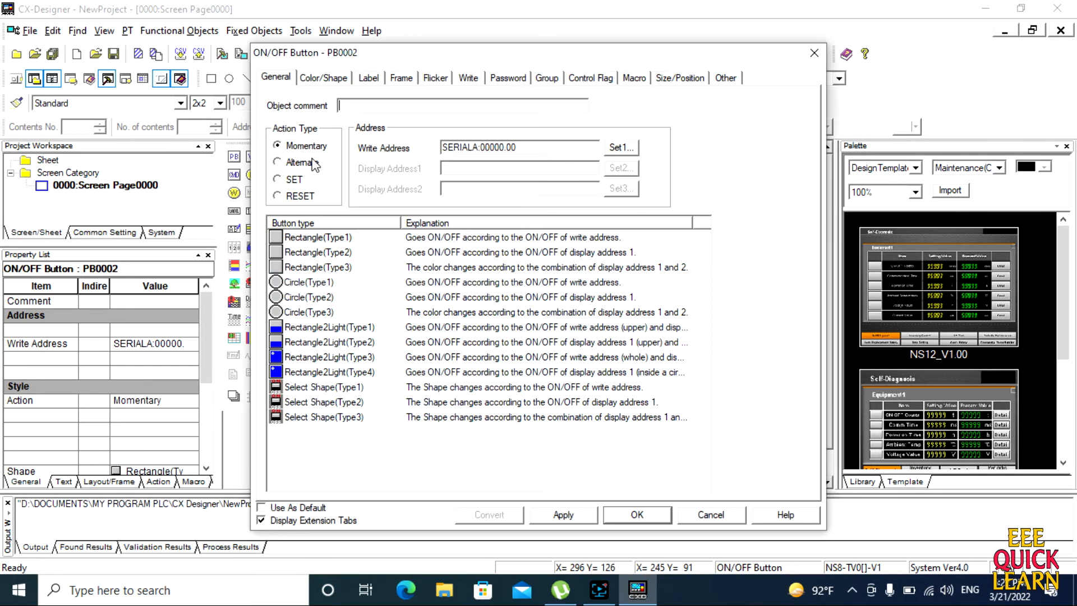
left_click(522, 149)
key("BackSpace")
type("1")
left_click(638, 517)
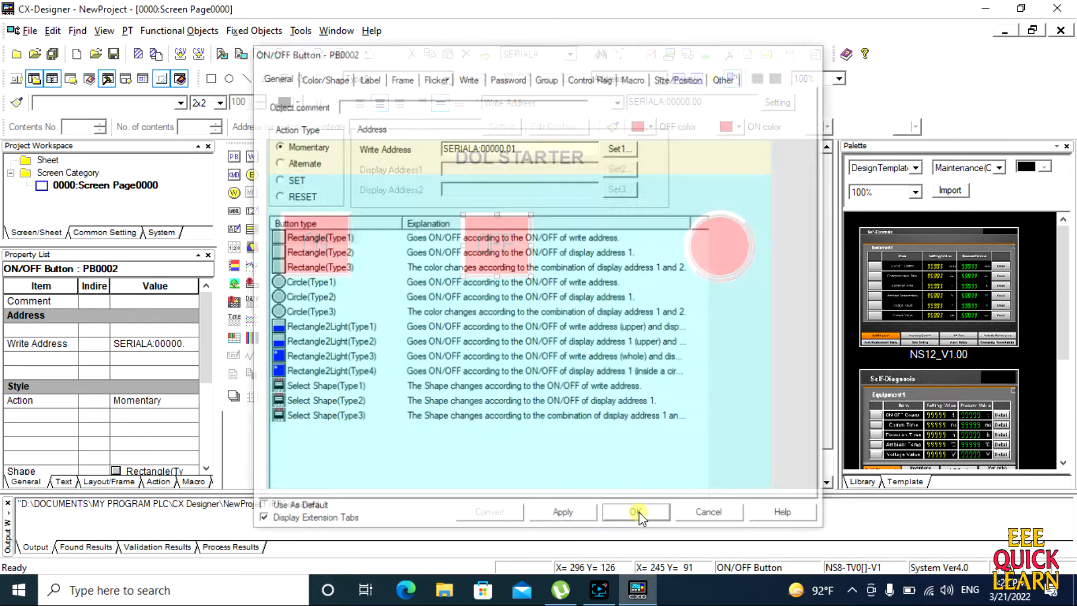
- Set the bit lamp's display address to SERIALA:00100.00
double_click(725, 246)
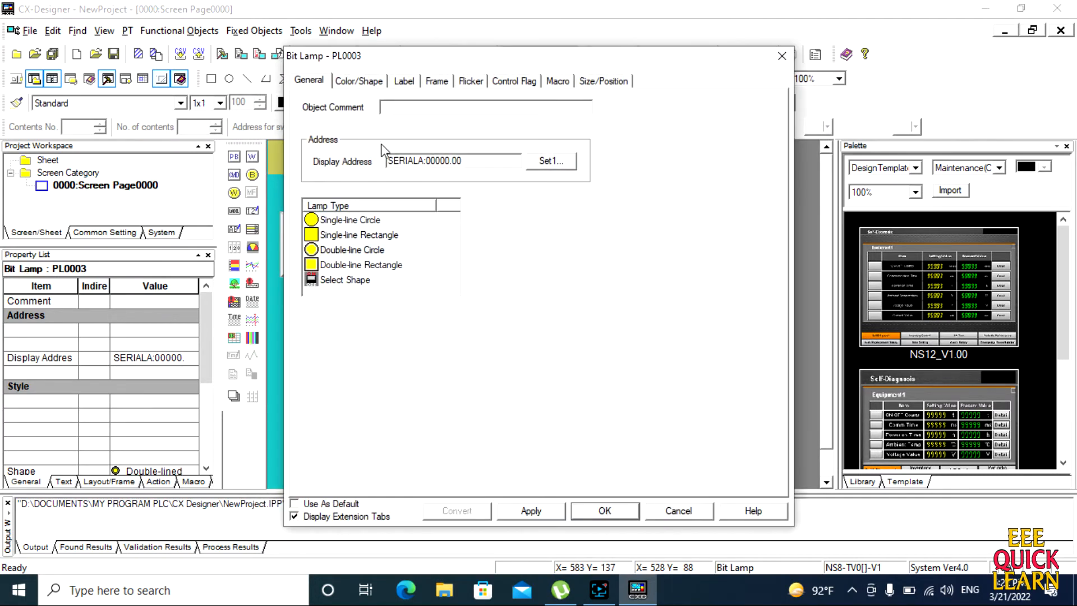
left_click(442, 161)
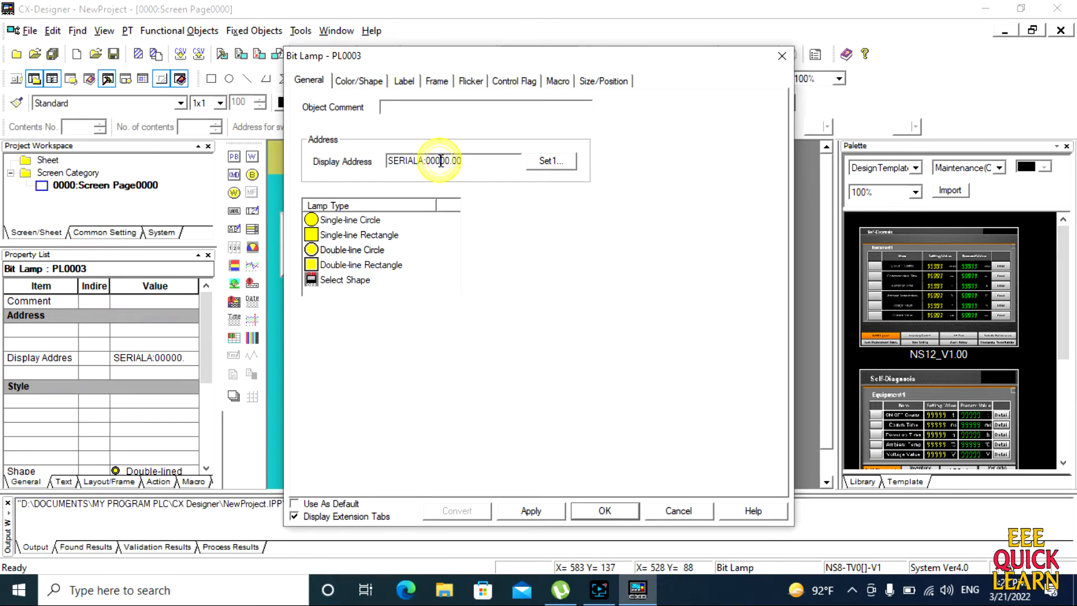
key("BackSpace")
type("1")
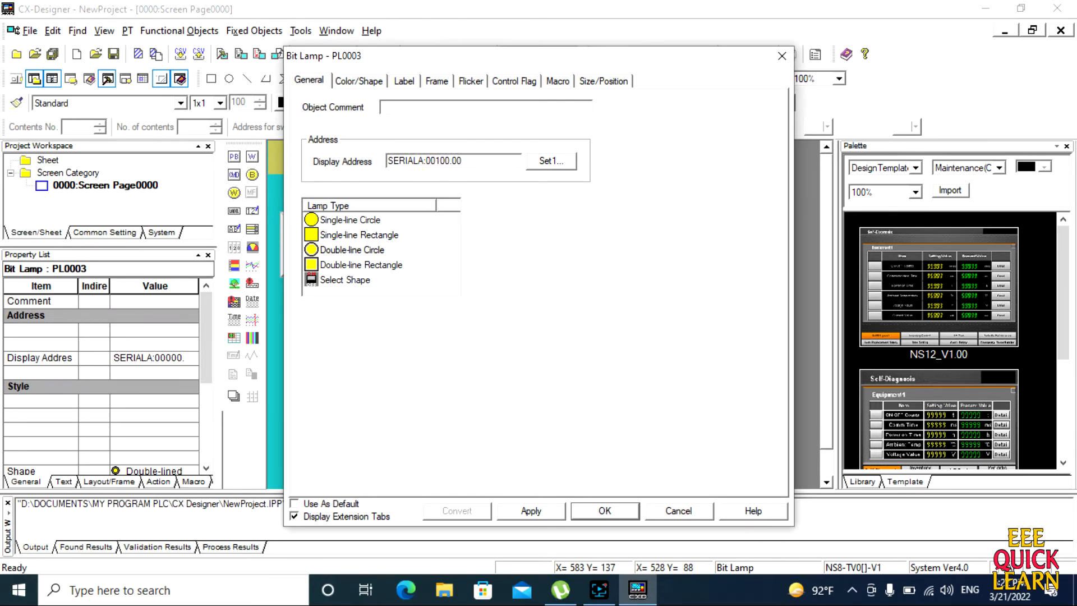
left_click(600, 511)
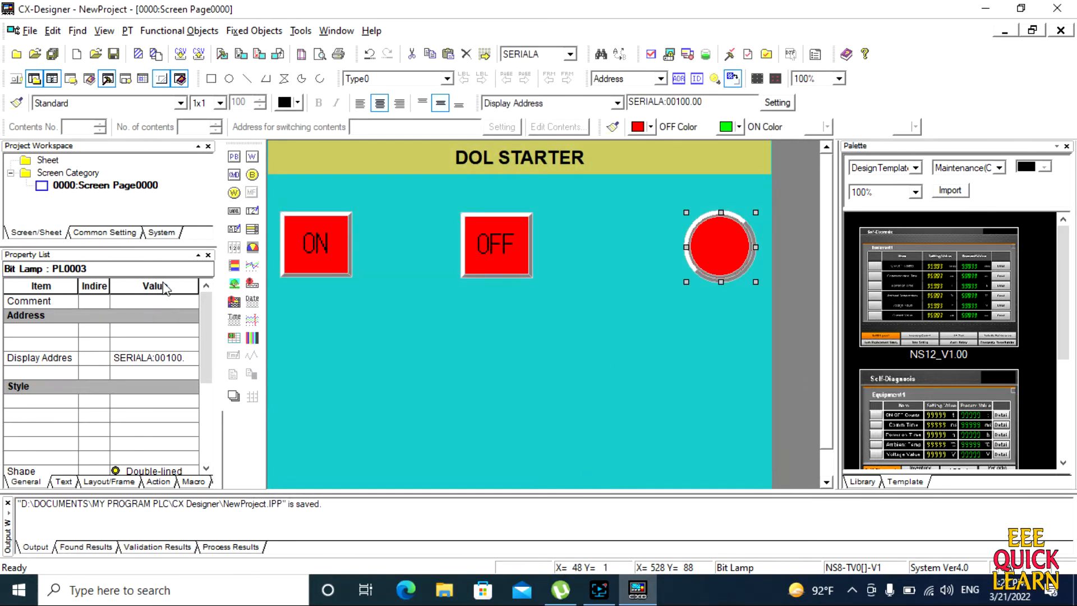
- Draw a label across the page's full width below the buttons, from X 0, Y 387 to about X 638, Y 443
left_click(233, 212)
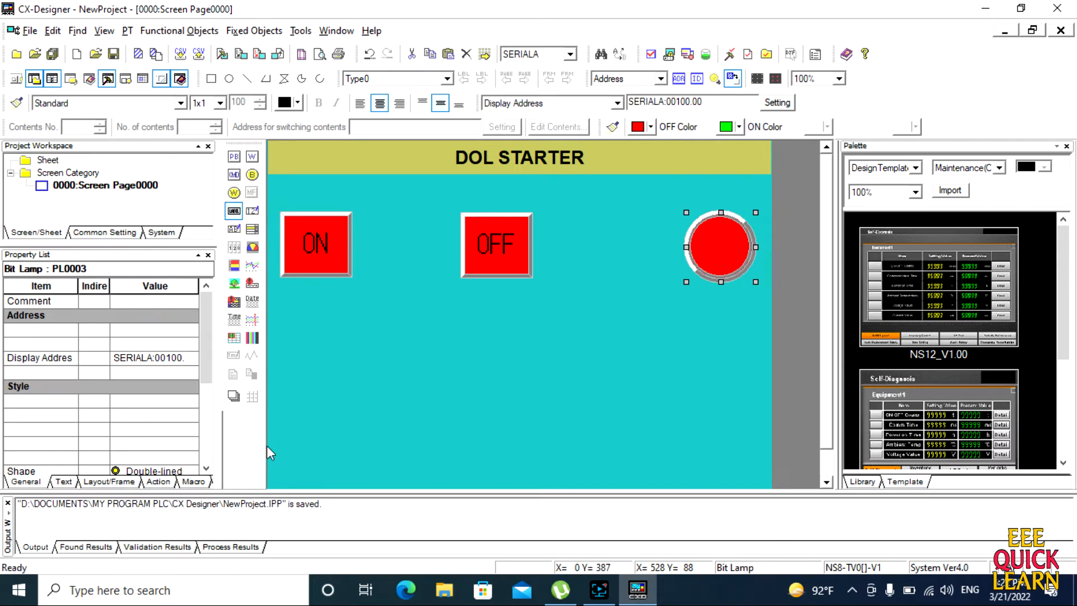
left_click_drag(268, 446, 770, 490)
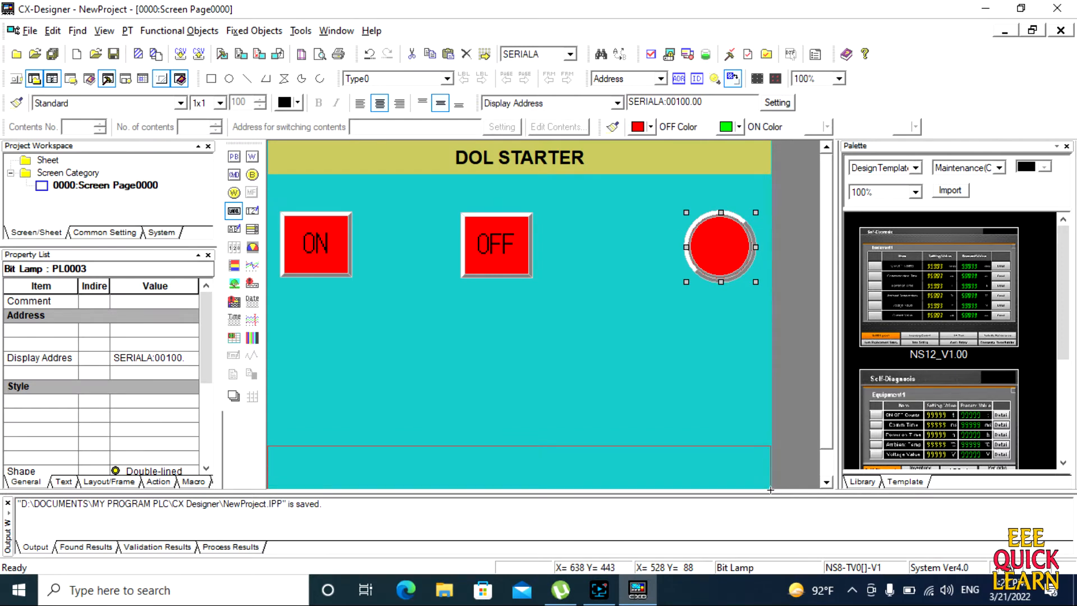
left_click_drag(770, 490, 771, 490)
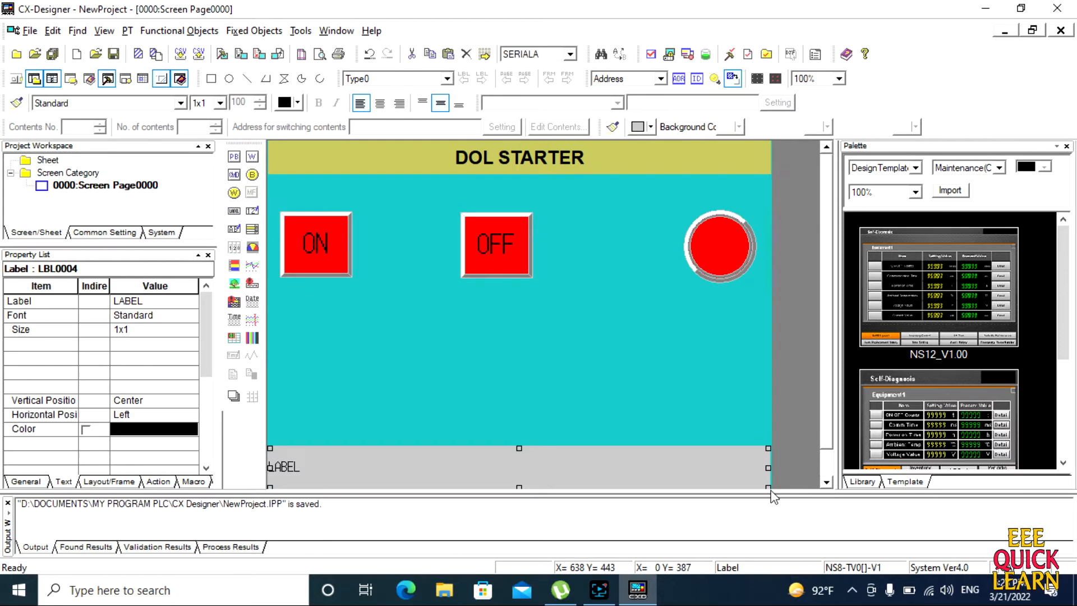
- Set the background color of the new wide label to white
double_click(697, 472)
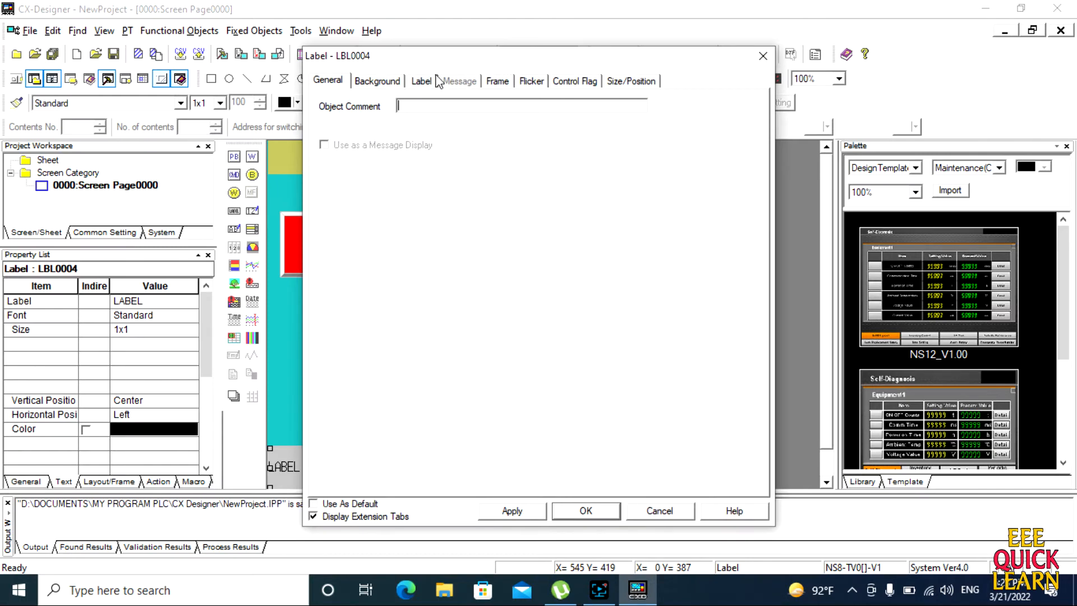
left_click(377, 80)
left_click(403, 128)
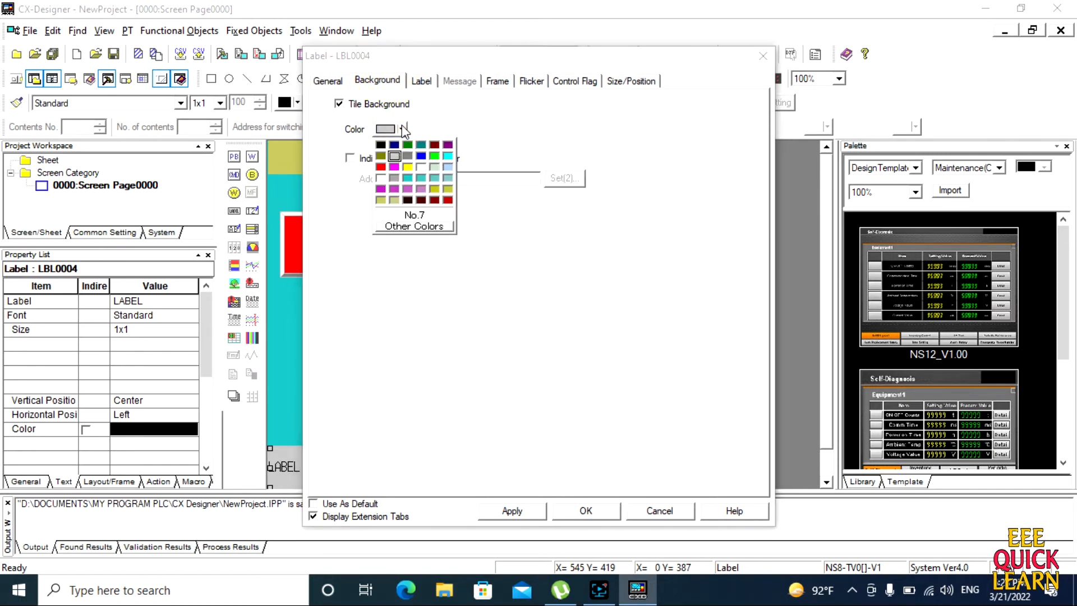
left_click(386, 174)
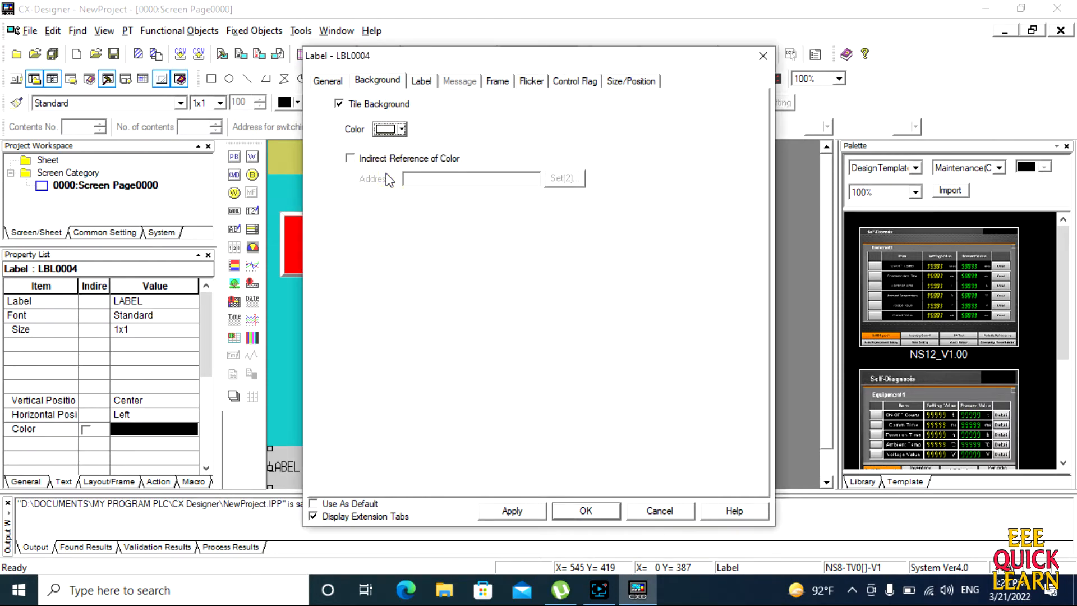
- Replace the label's default text with "DESIGNE BY" followed by the designer's full name
left_click(421, 81)
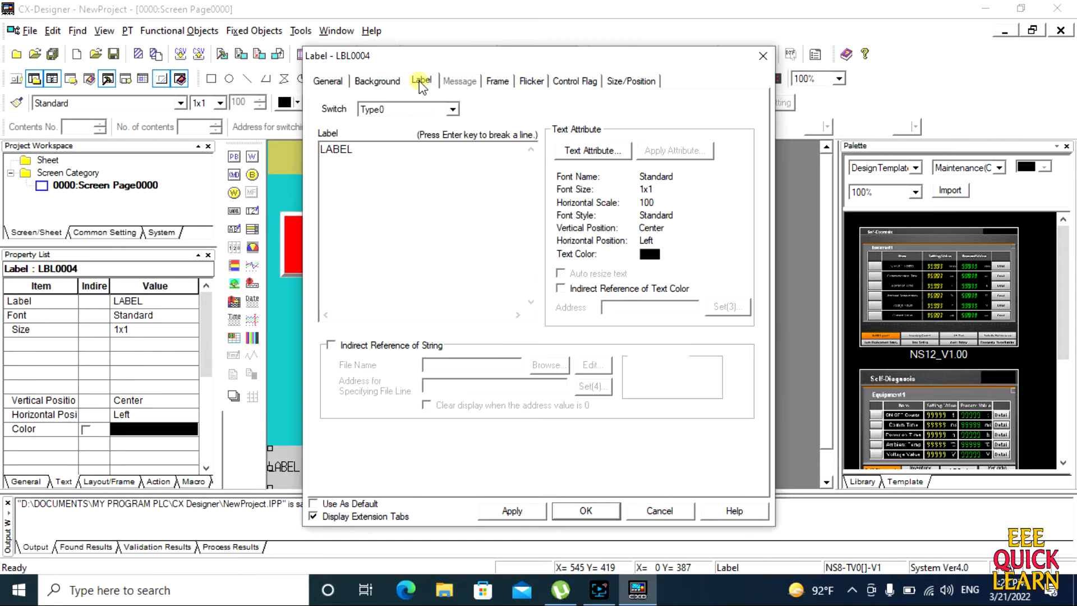
left_click(411, 162)
key("BackSpace")
key("BackSpace")
key("BackSpace")
key("BackSpace")
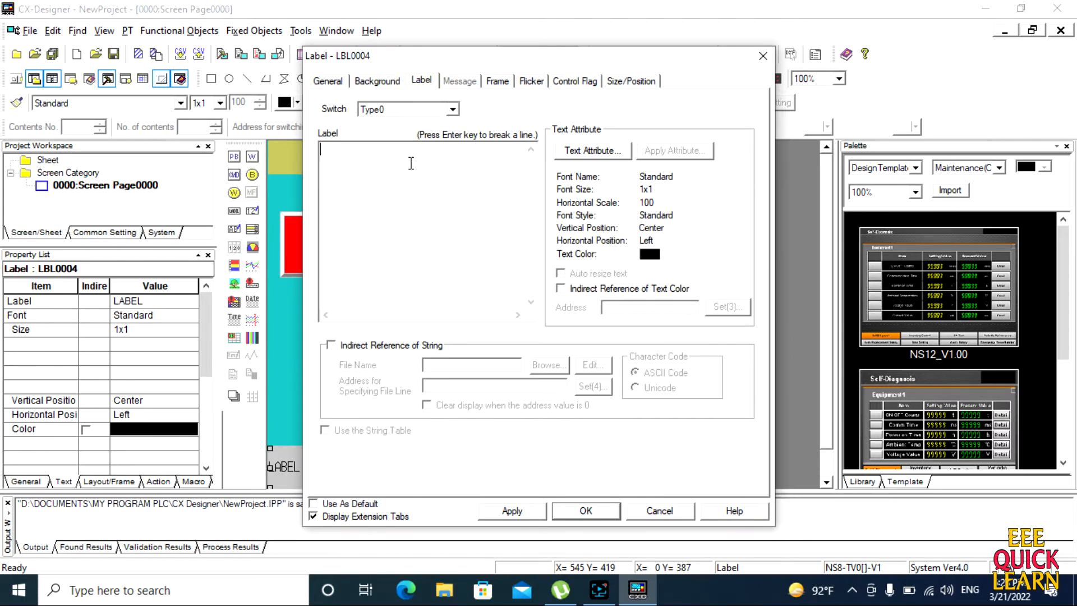
type("DESIGNE BY")
type("S.M. REJWANUL")
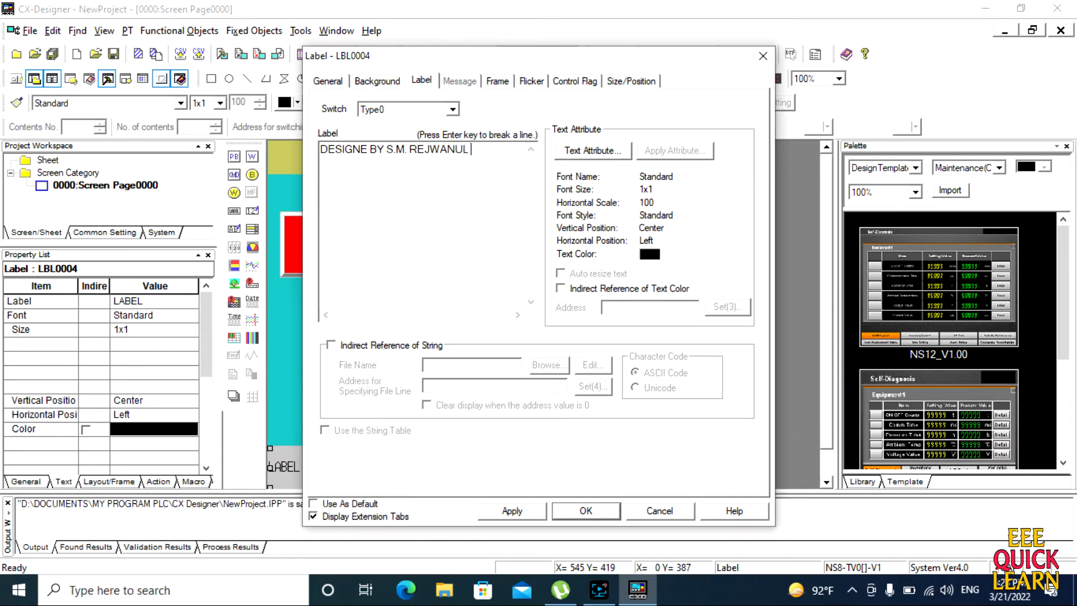
type(" HABIB")
- Format the label's text as Arial bold, size 20, horizontally centered and red, and apply the label settings
left_click(616, 152)
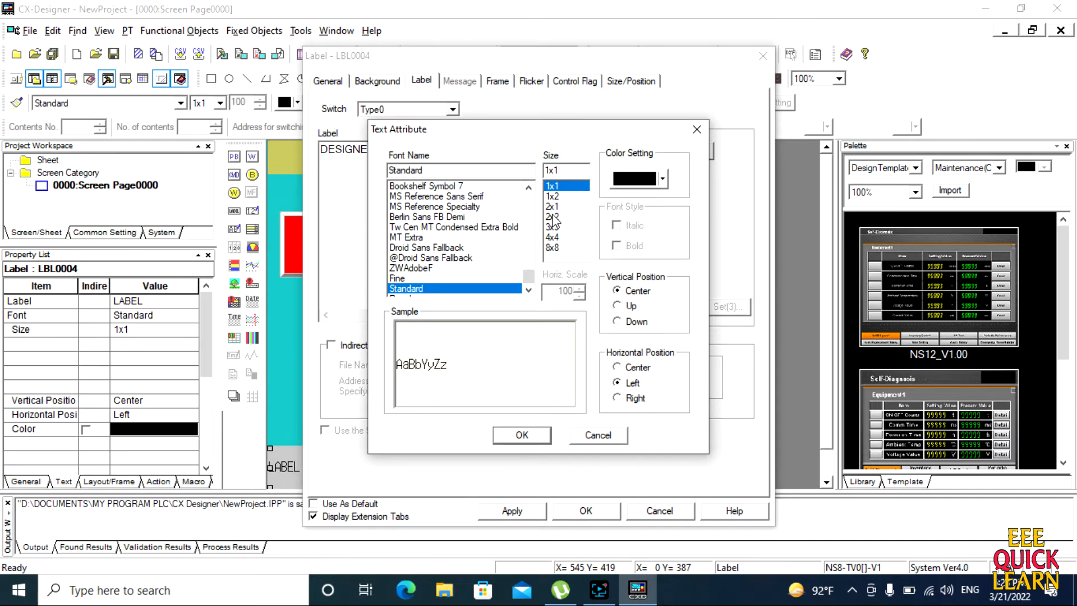
left_click(552, 217)
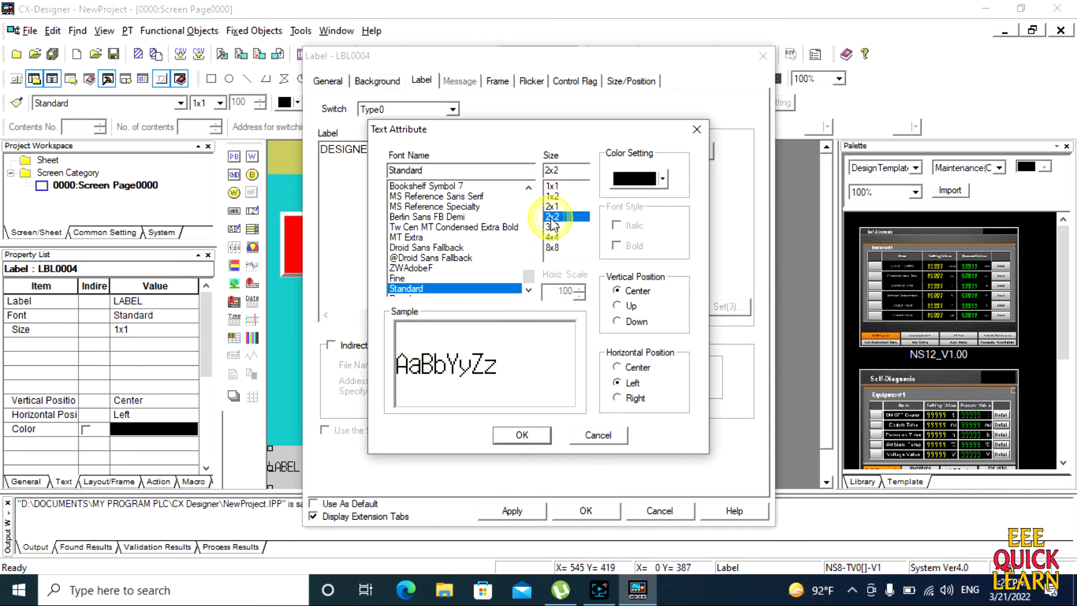
left_click_drag(528, 275, 529, 200)
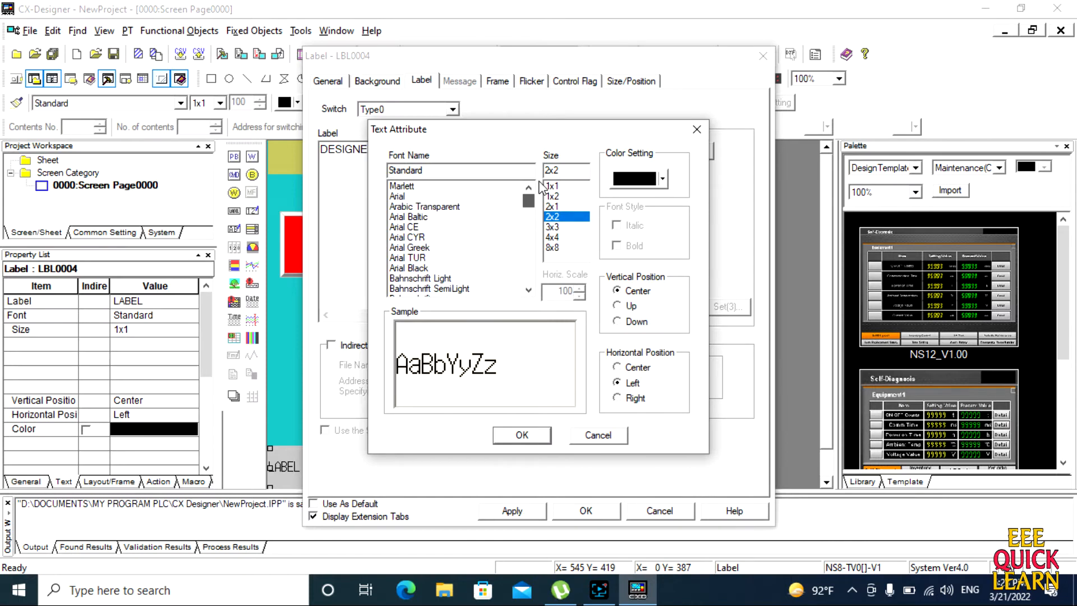
left_click(401, 197)
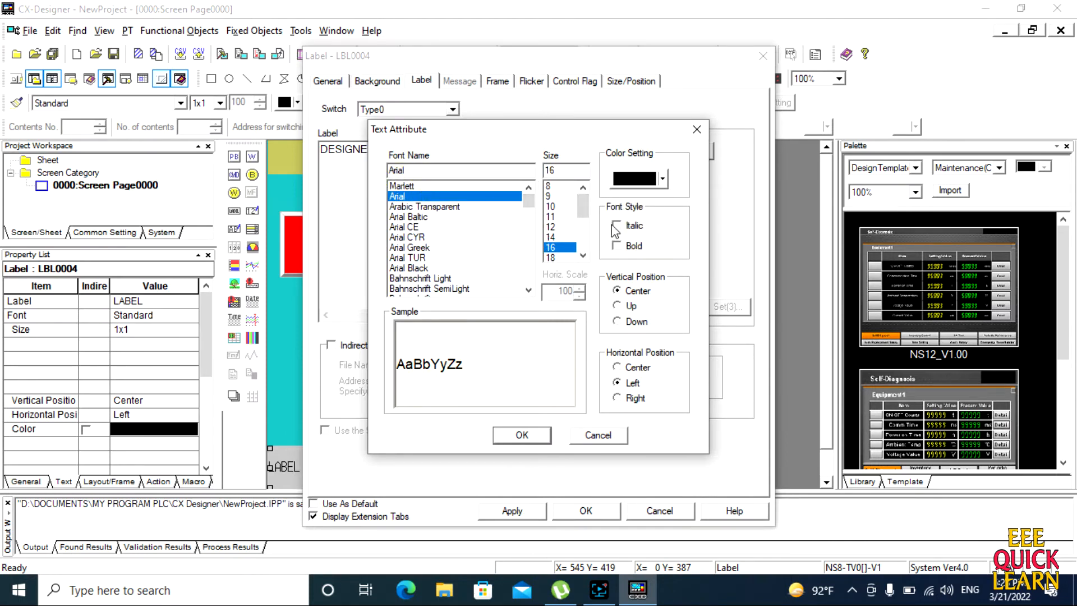
left_click(617, 246)
left_click(583, 255)
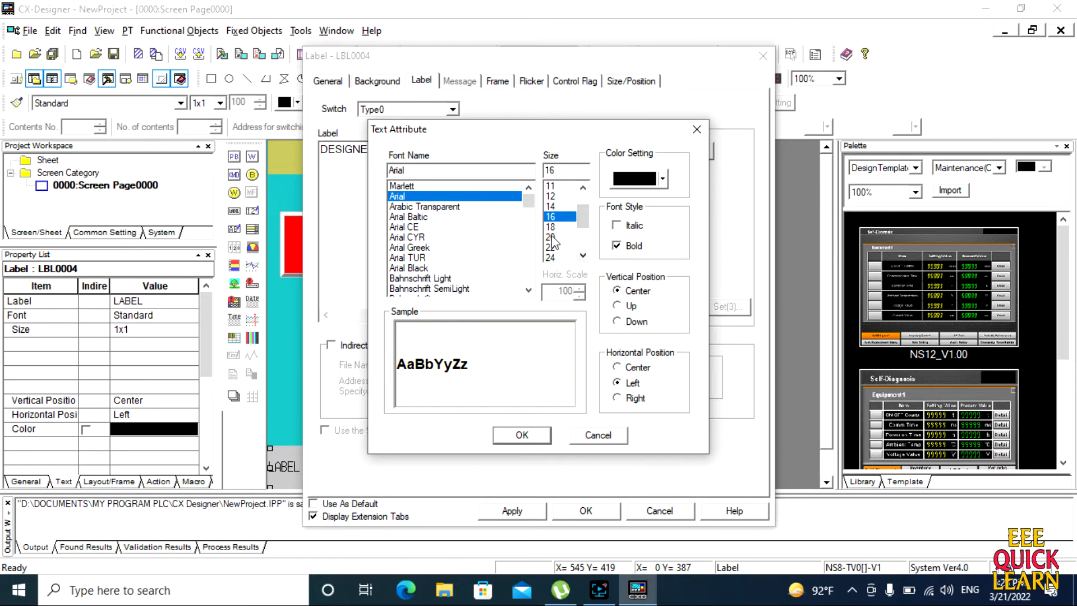
left_click(551, 236)
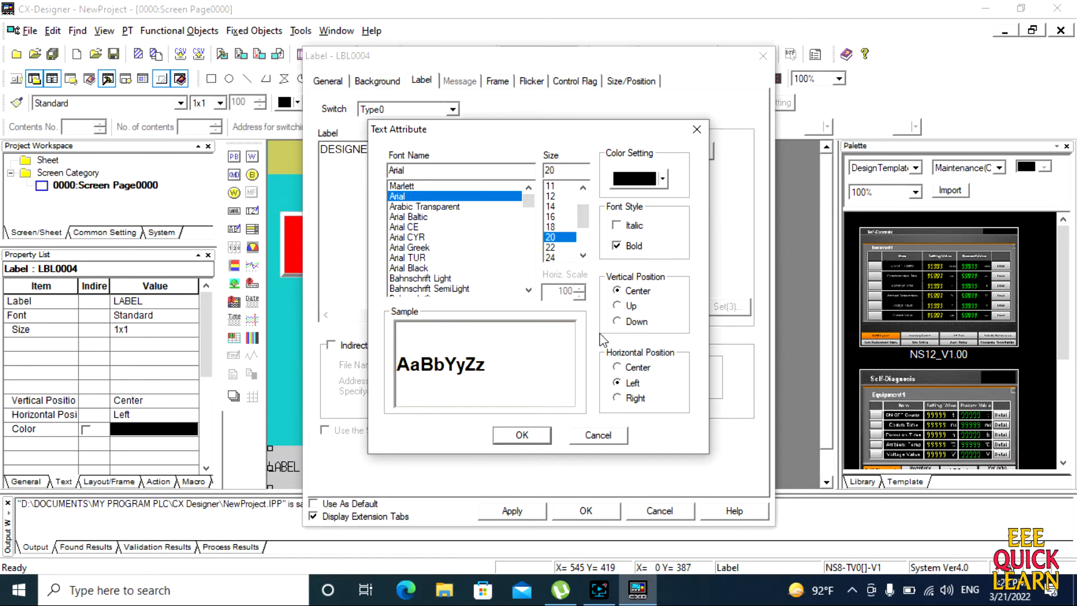
left_click(618, 368)
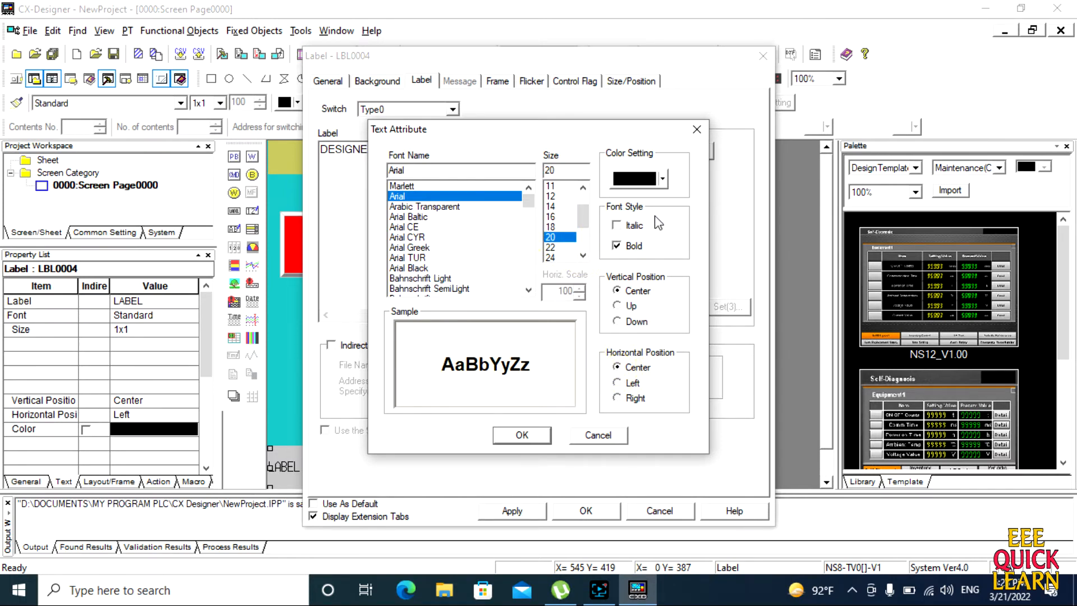
left_click(663, 179)
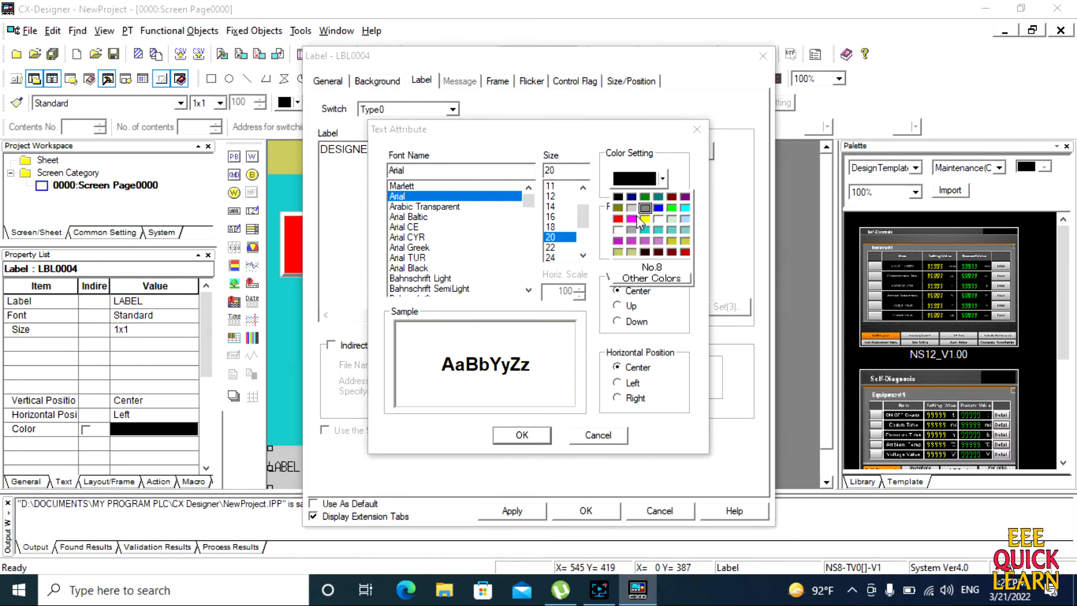
left_click(618, 219)
left_click(543, 435)
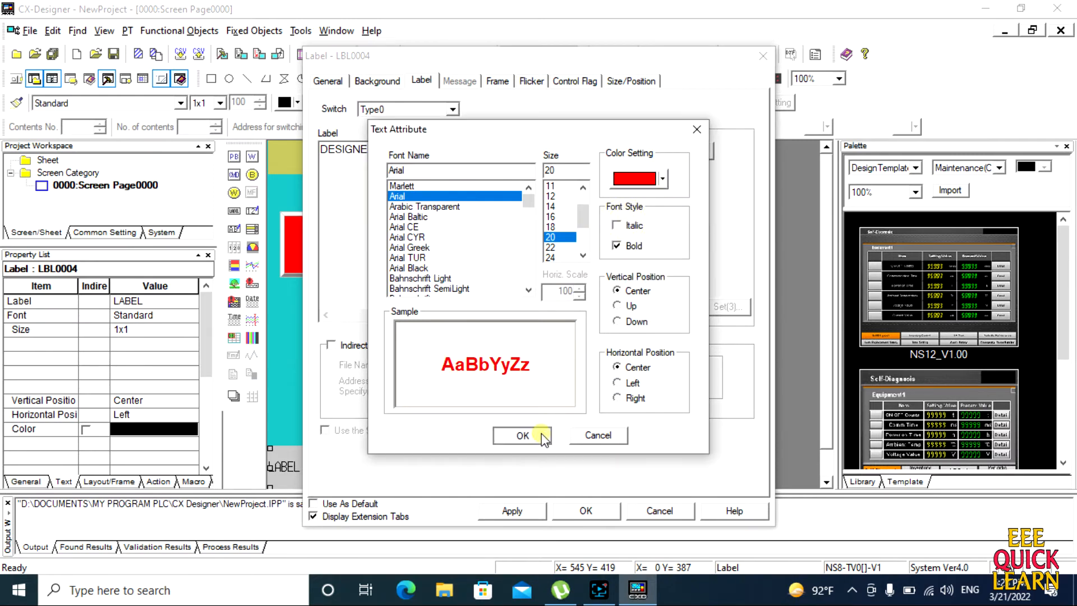
left_click(611, 514)
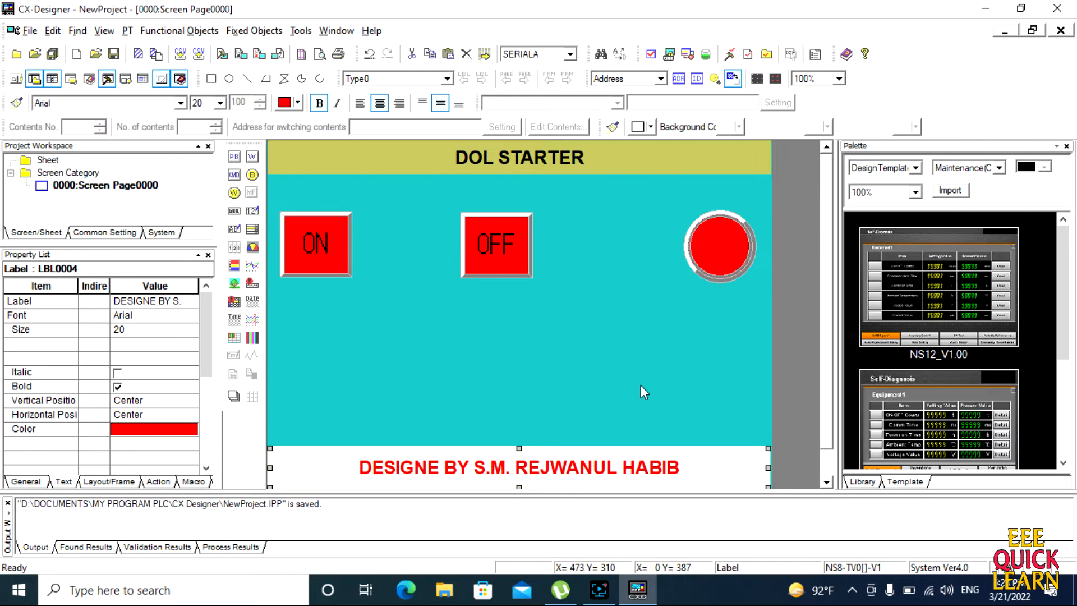
left_click(368, 324)
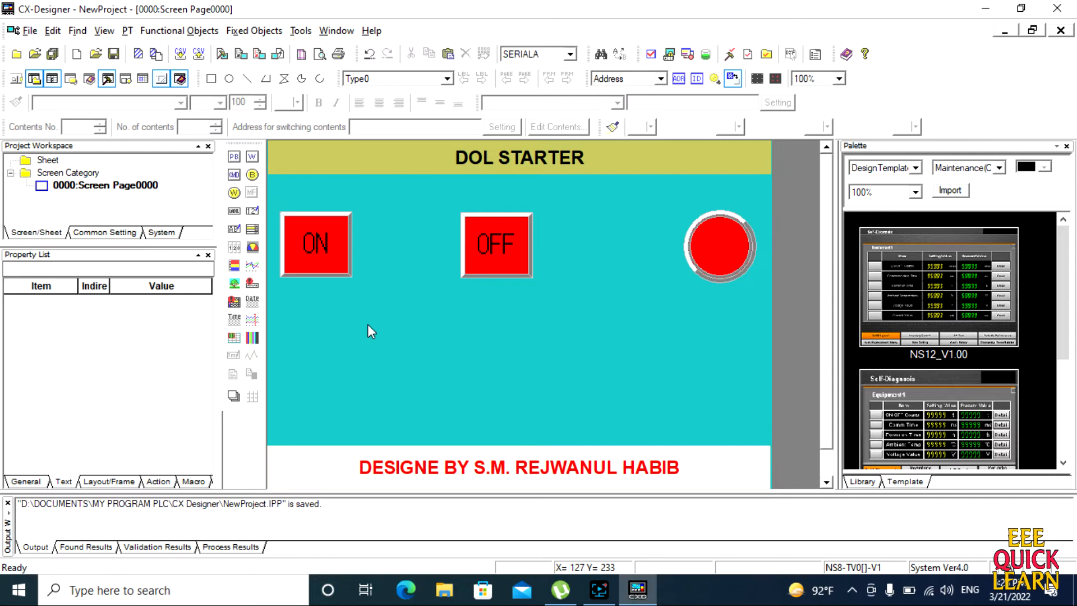
- Start saving the project under a new name and choose the HMI PROJECT folder on the Desktop
left_click(31, 31)
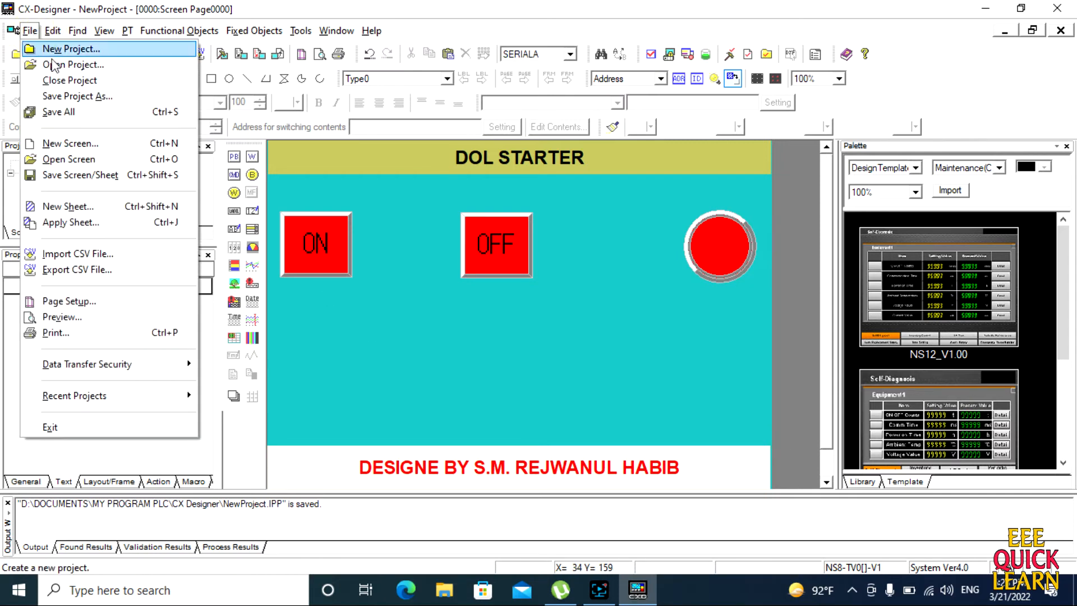
left_click(116, 95)
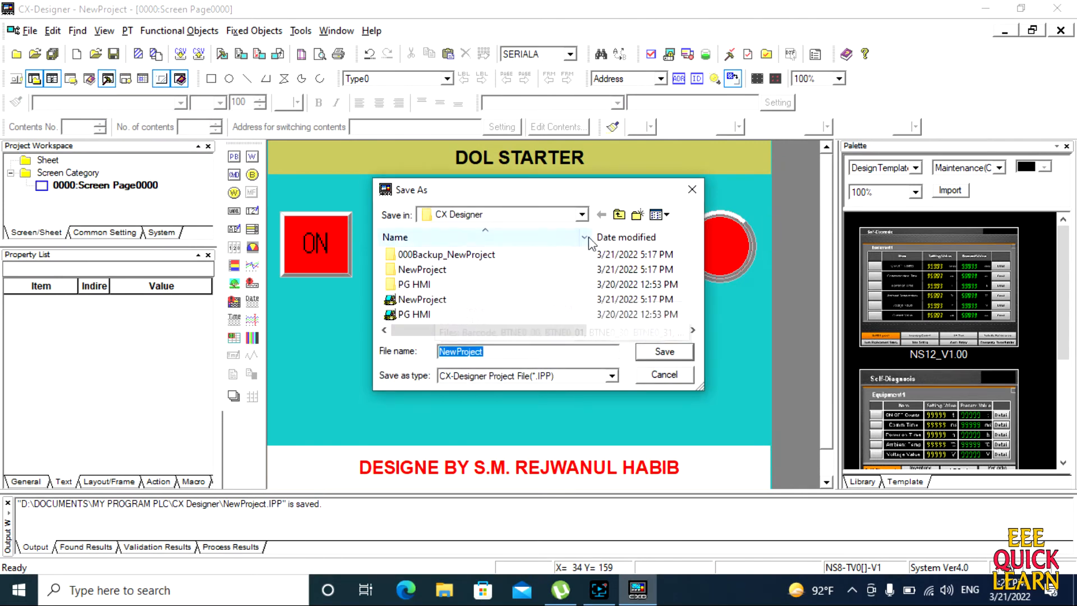
left_click(615, 219)
left_click(615, 219)
left_click(618, 215)
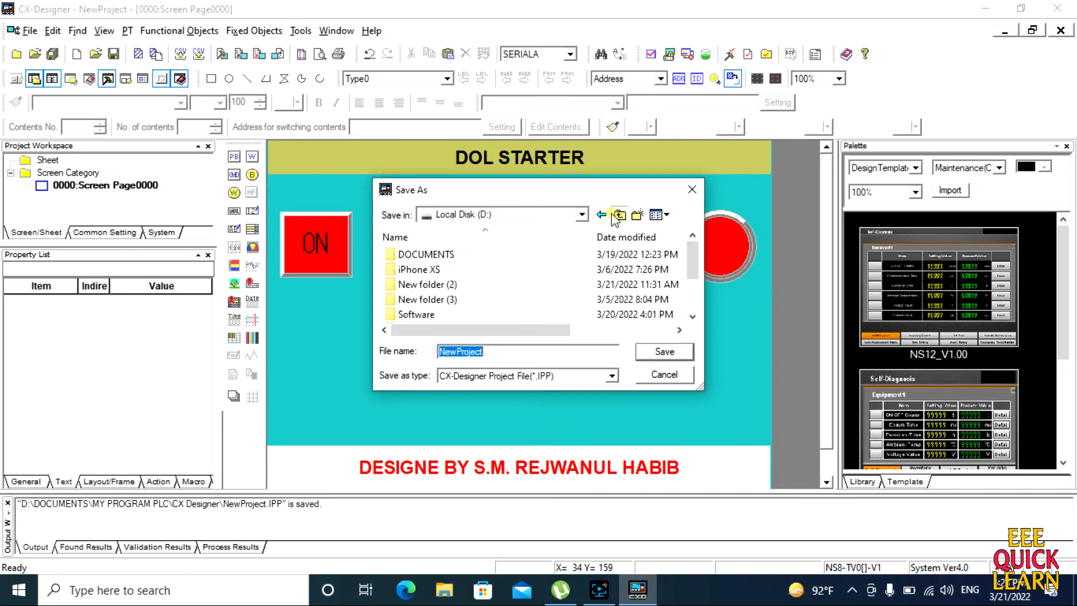
left_click(619, 215)
left_click(430, 320)
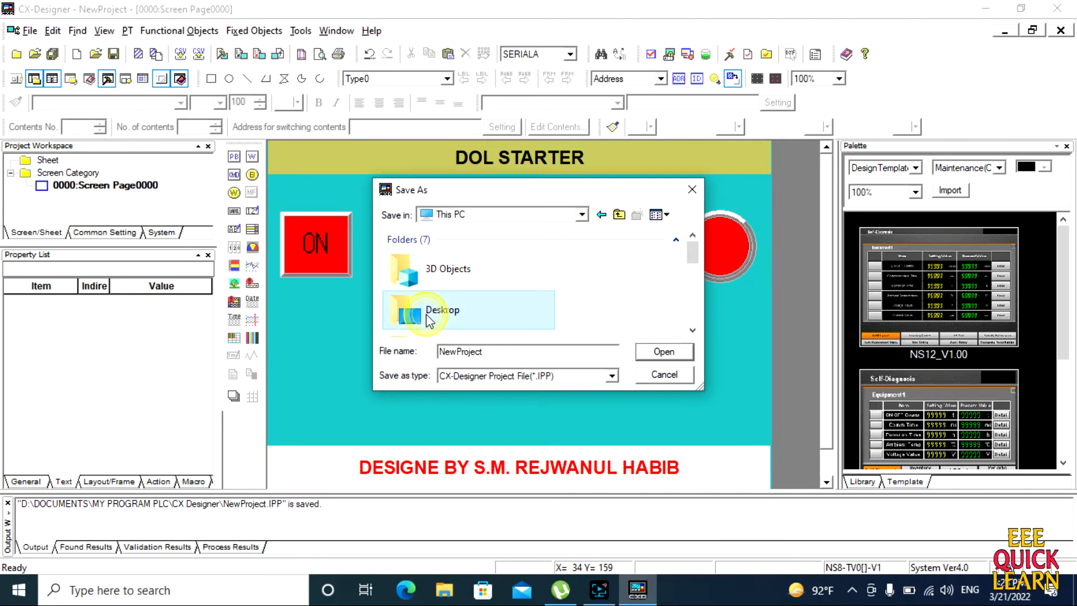
double_click(430, 319)
double_click(430, 317)
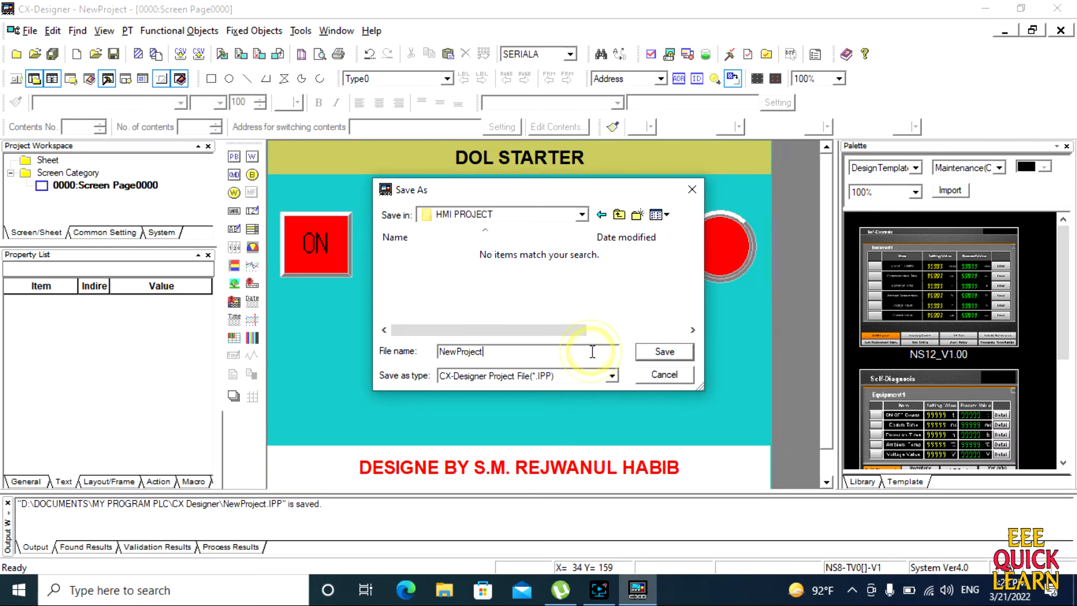
- Try to save the project with the file name DOL STARTER
key("BackSpace")
key("BackSpace")
key("BackSpace")
key("BackSpace")
key("BackSpace")
key("BackSpace")
key("BackSpace")
key("BackSpace")
key("BackSpace")
type("DOL STARTER")
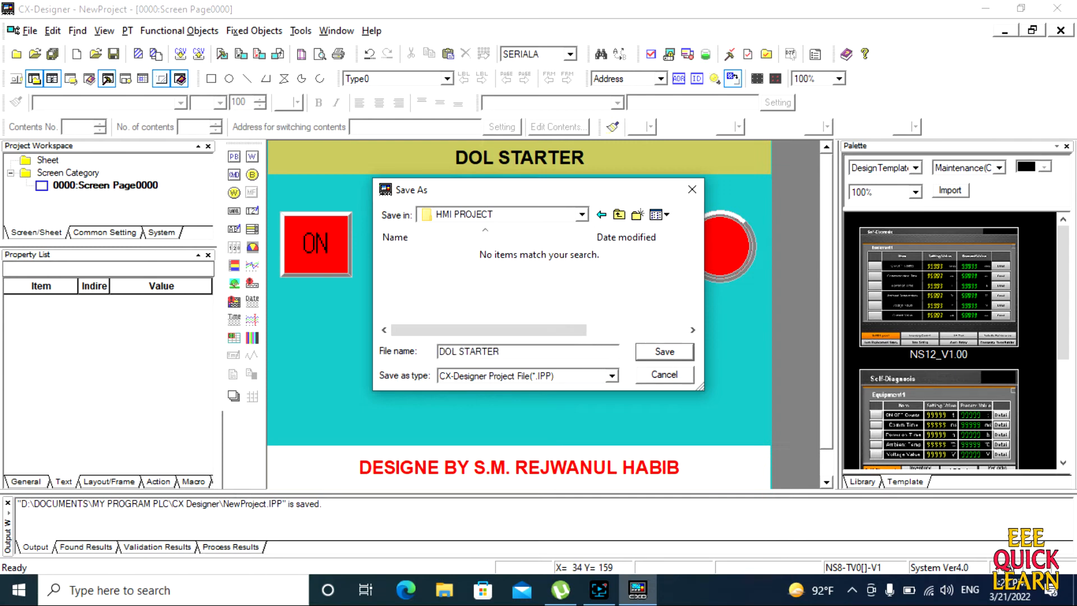
left_click(673, 358)
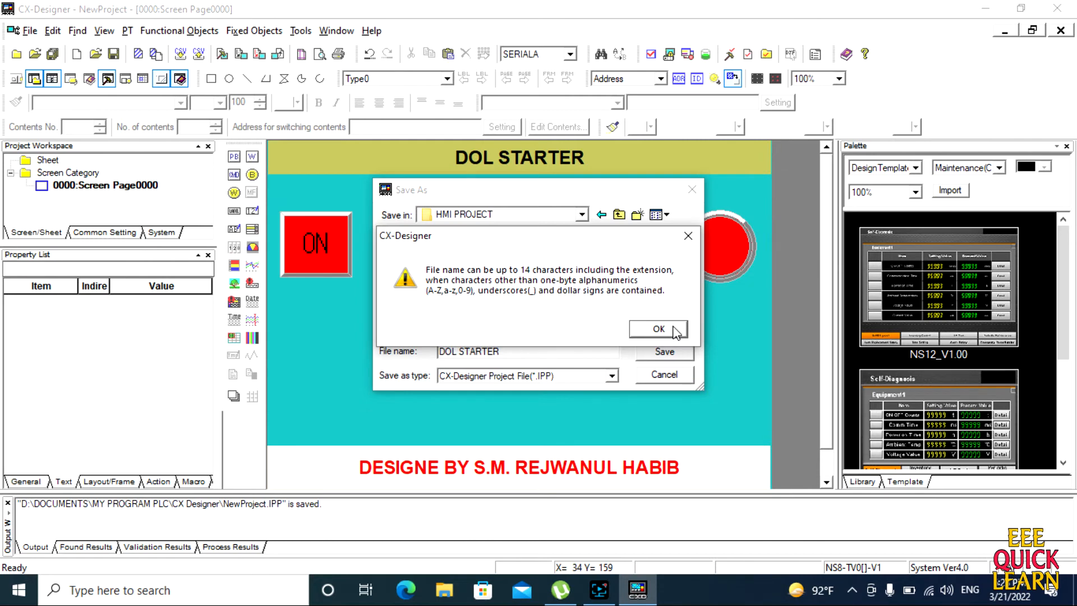
left_click(673, 329)
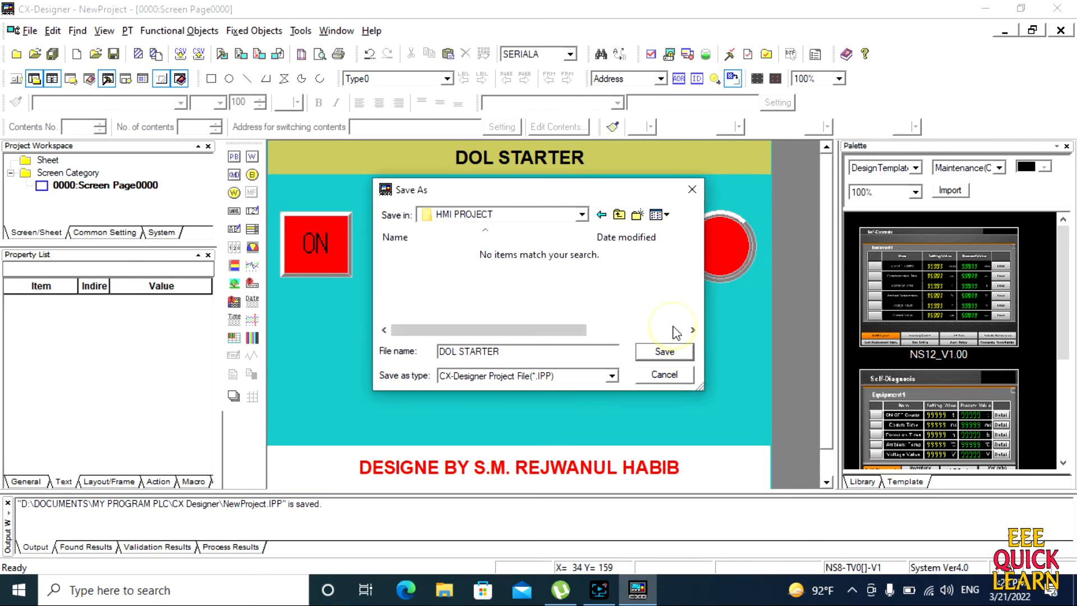
- Replace the space in the file name with an underscore and save the project as DOL_STARTER
left_click(459, 351)
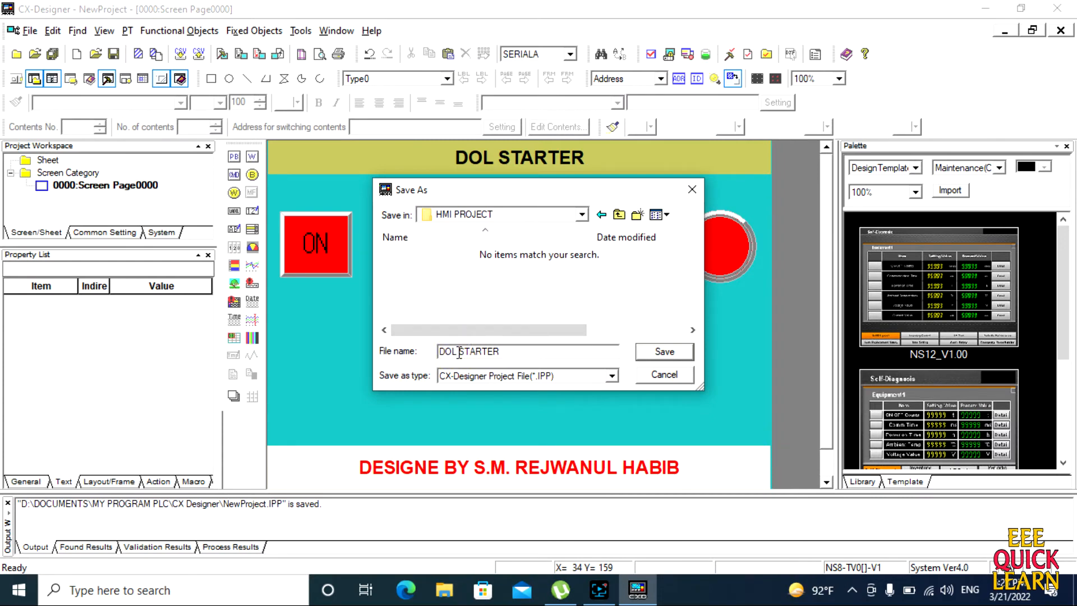
key("BackSpace")
type("_")
left_click(658, 349)
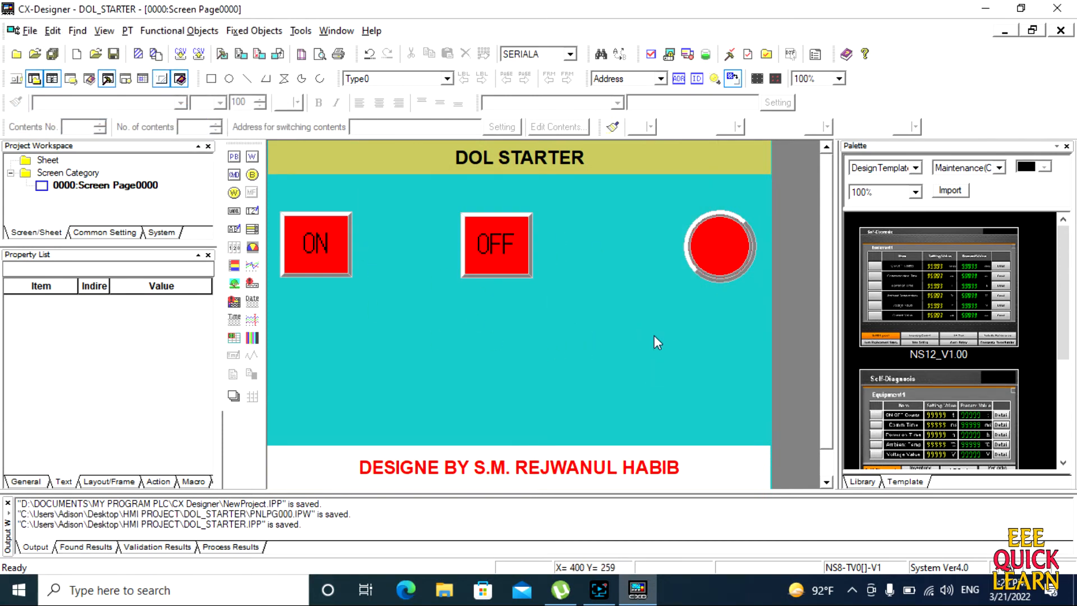
- Switch to CX-Programmer and check the START and STOP contact addresses in the DOL section's ladder
left_click(985, 8)
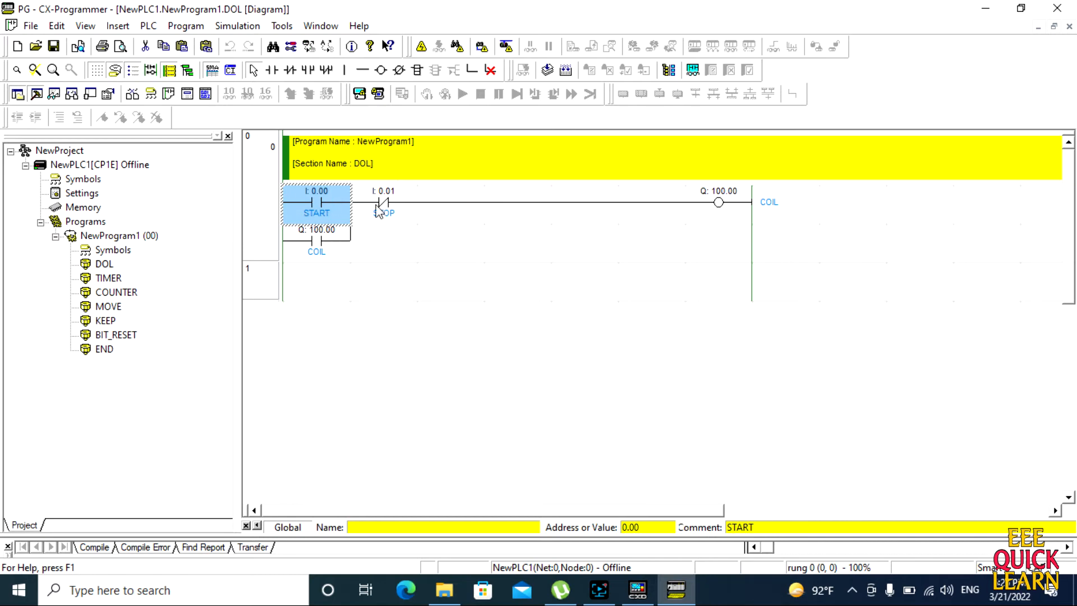
left_click(484, 341)
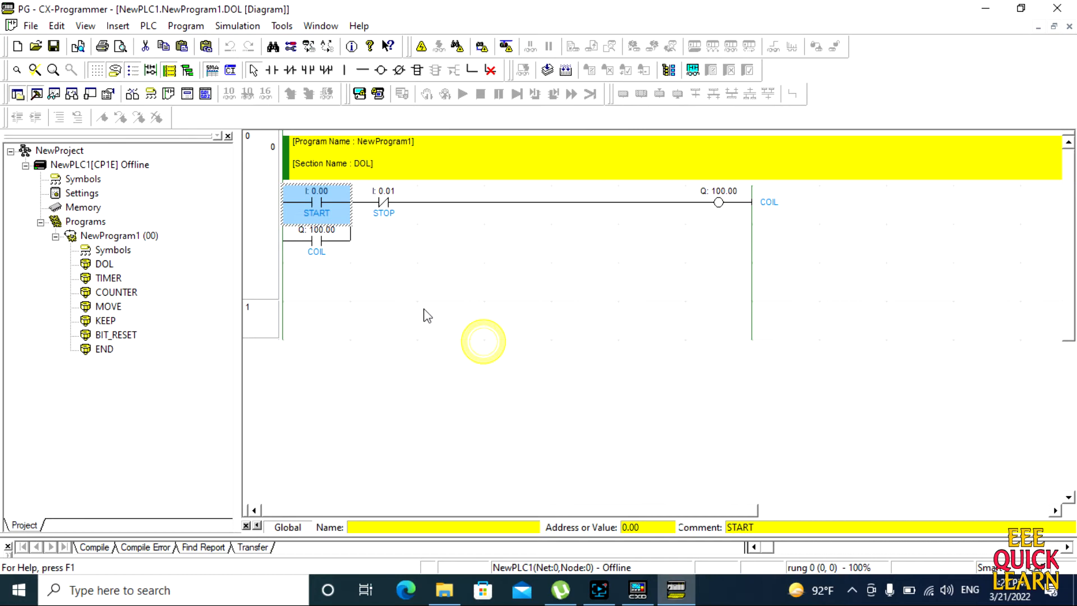
left_click(331, 193)
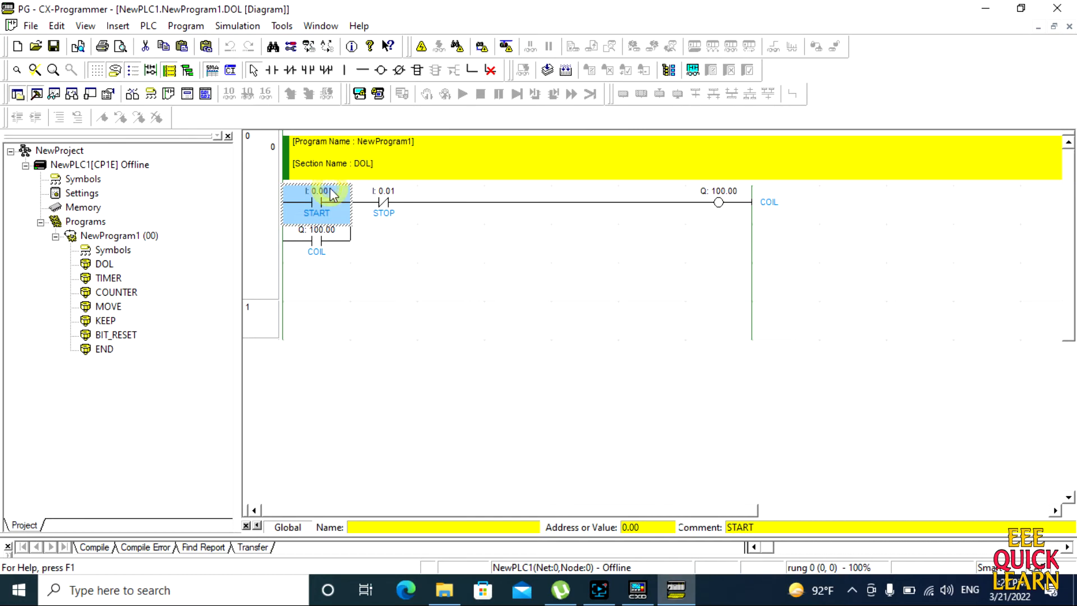
left_click(386, 203)
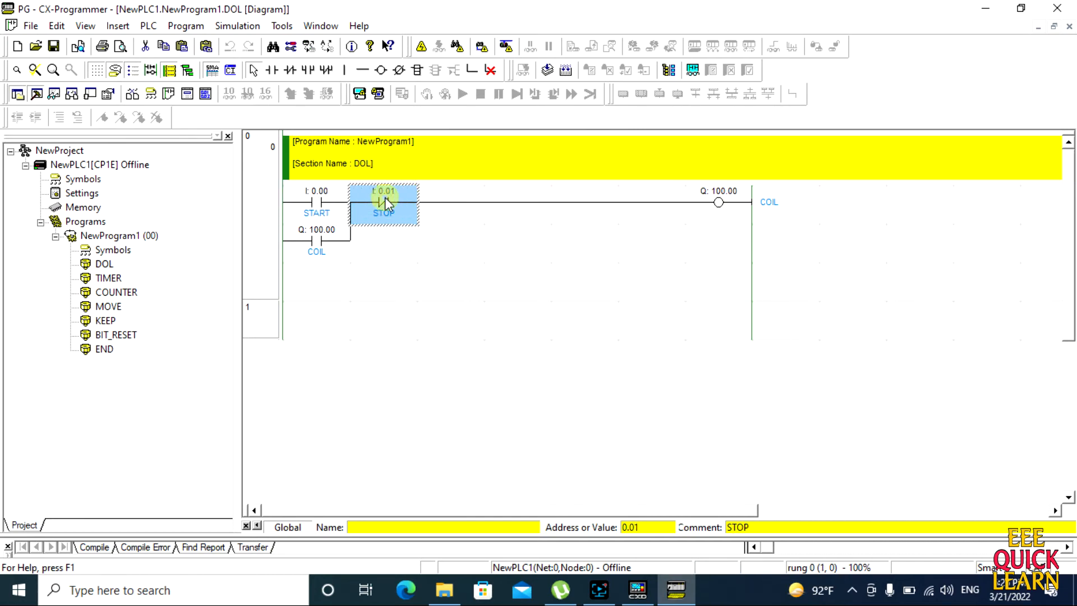
- Start the integrated simulation of the ladder program with the current CX-Designer project DOL_STARTER
left_click(238, 25)
left_click(244, 44)
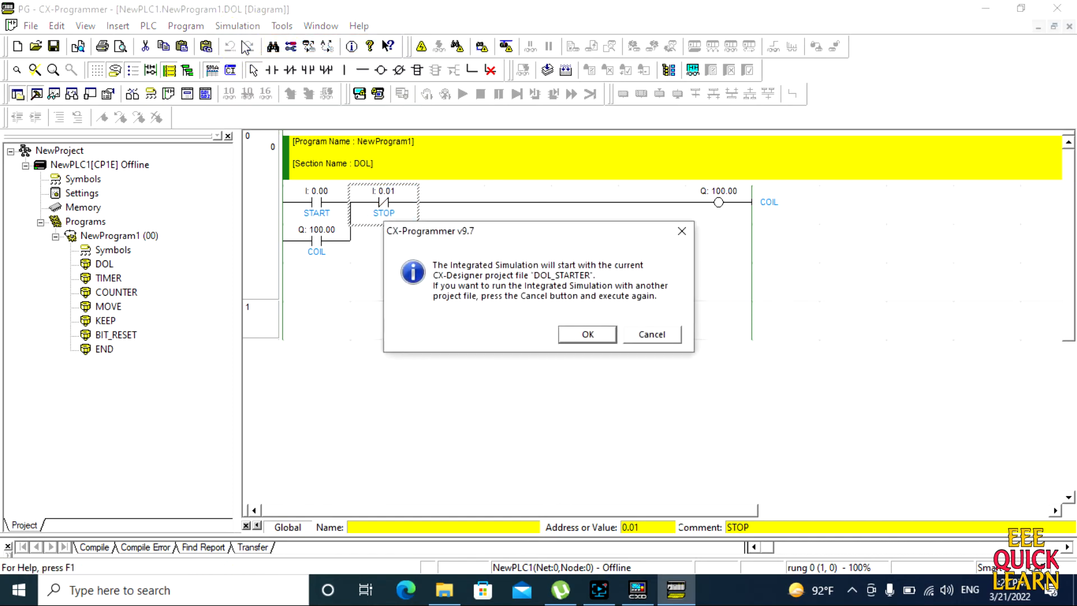
left_click(584, 335)
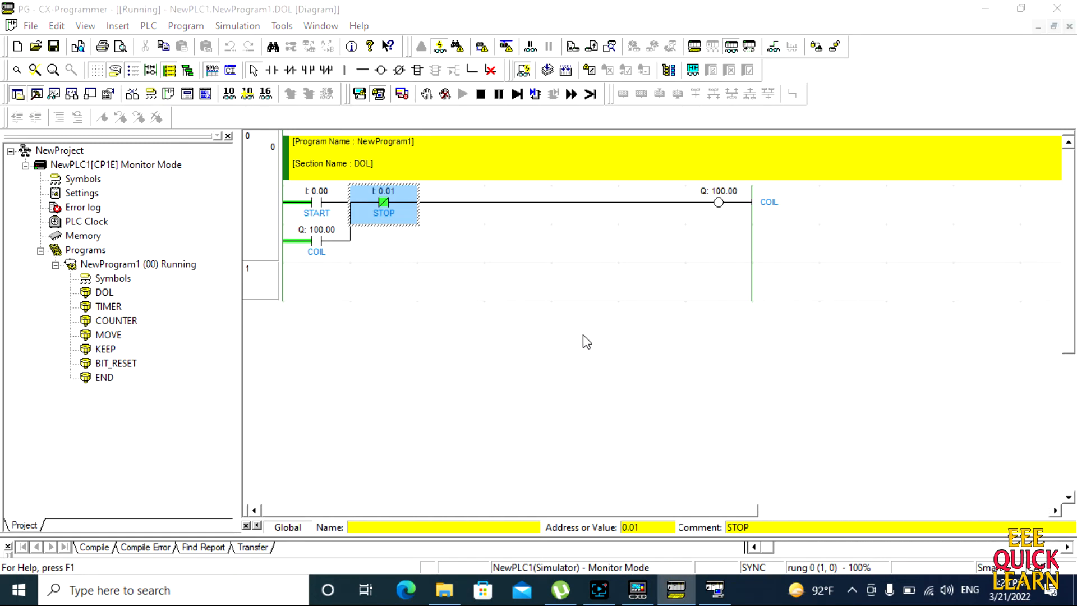
- Bring the TEST MODE screen of DOL_STARTER forward and minimize the Test Tool window
left_click(745, 590)
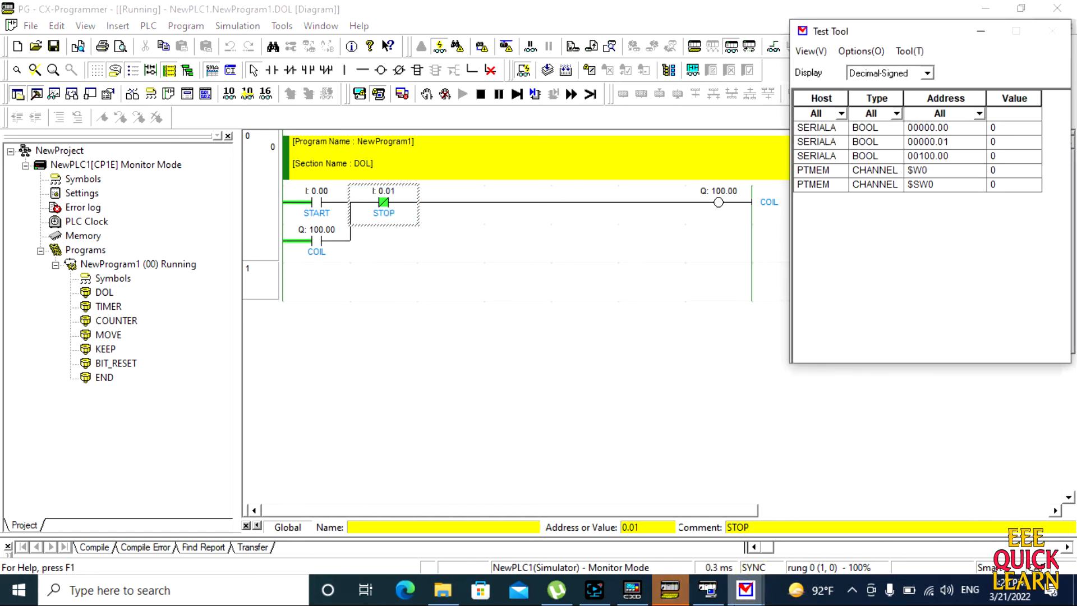
mouse_move(743, 589)
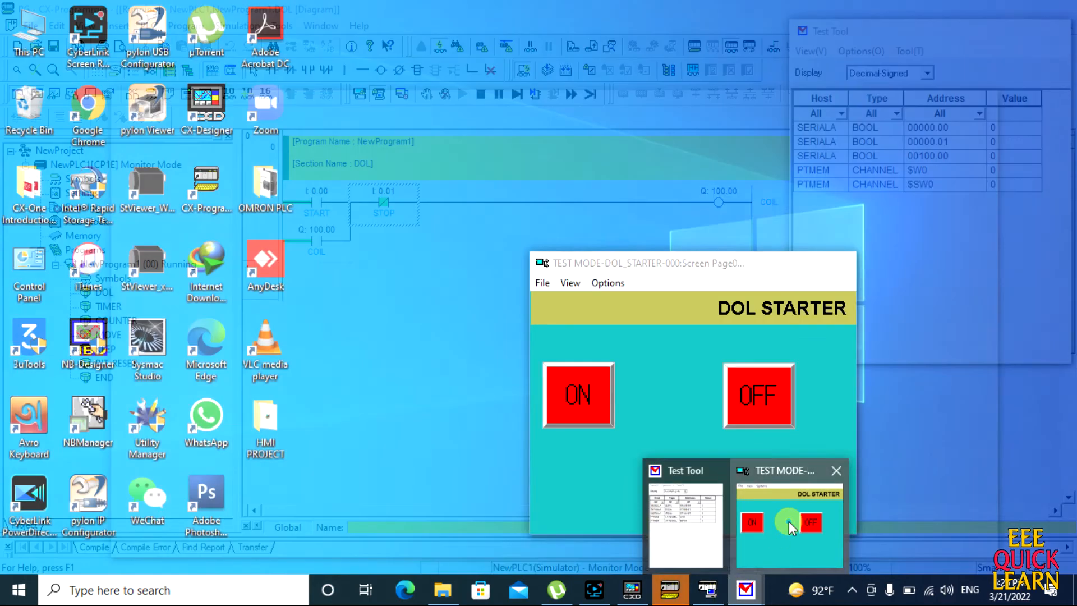
left_click(791, 528)
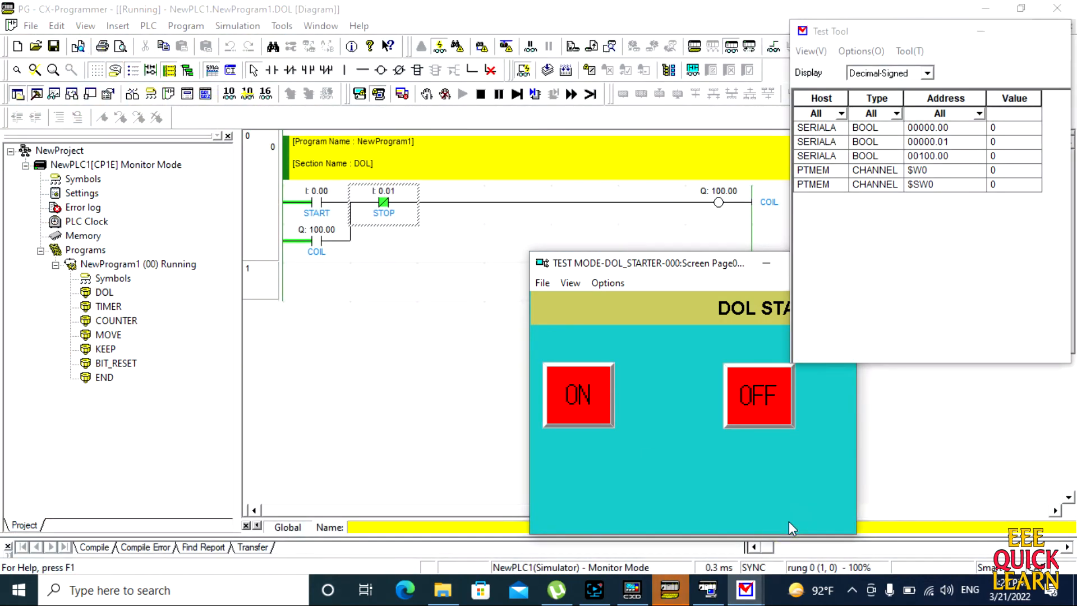
left_click(983, 33)
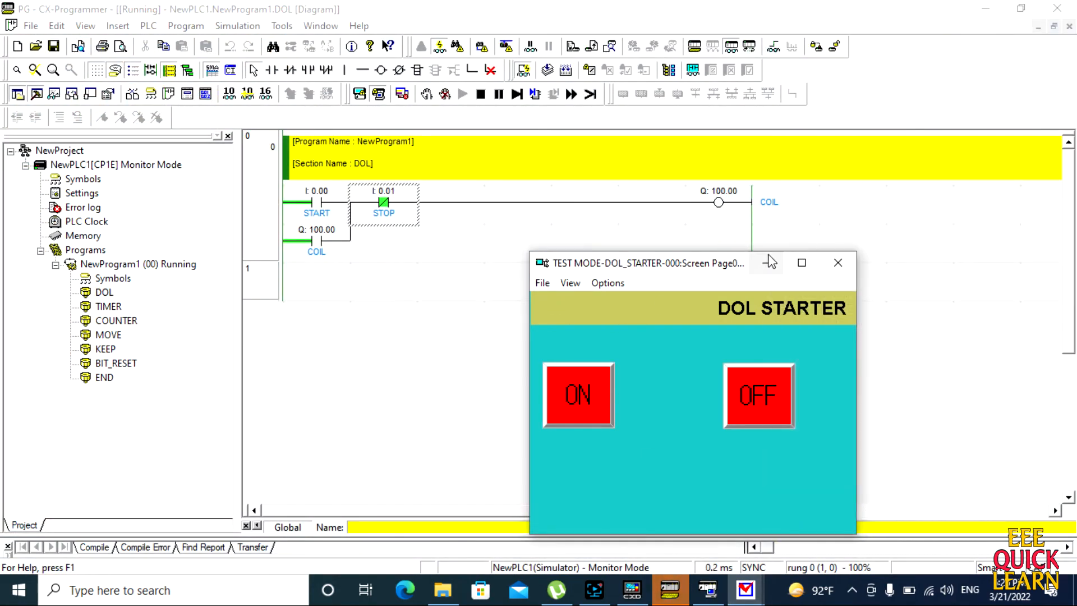
- Set the test screen's zoom to 66% and place its window beside the ladder's START and STOP contacts
left_click(802, 262)
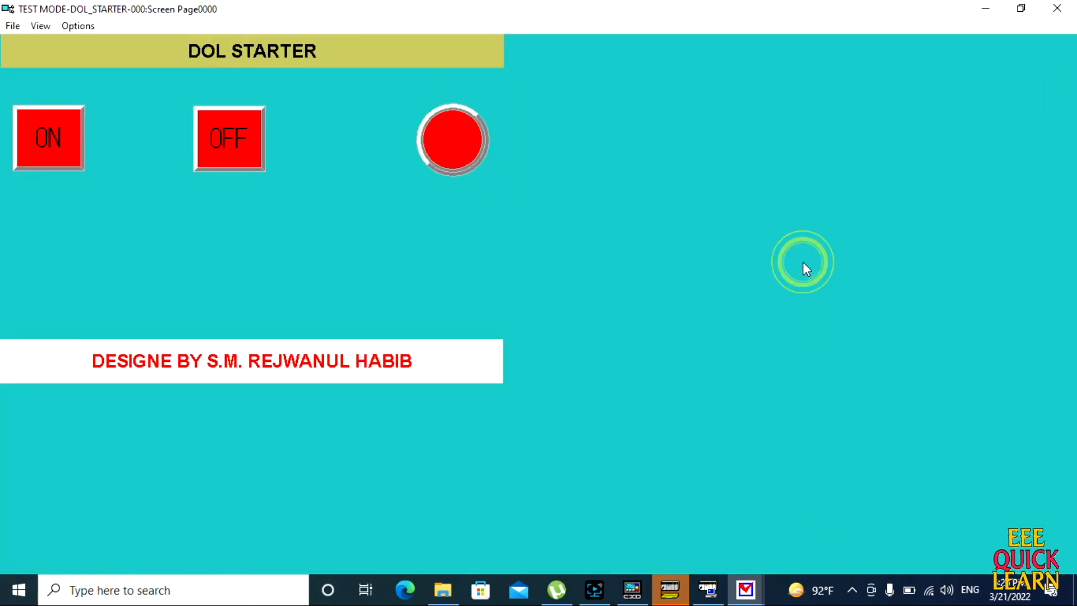
left_click(12, 25)
mouse_move(33, 26)
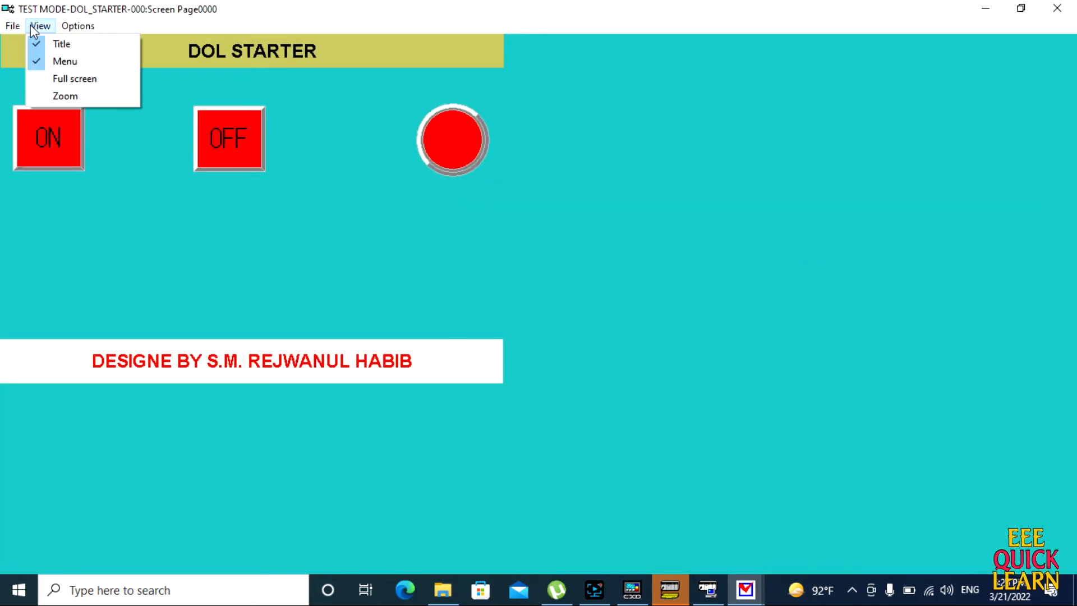
left_click(70, 96)
left_click(53, 181)
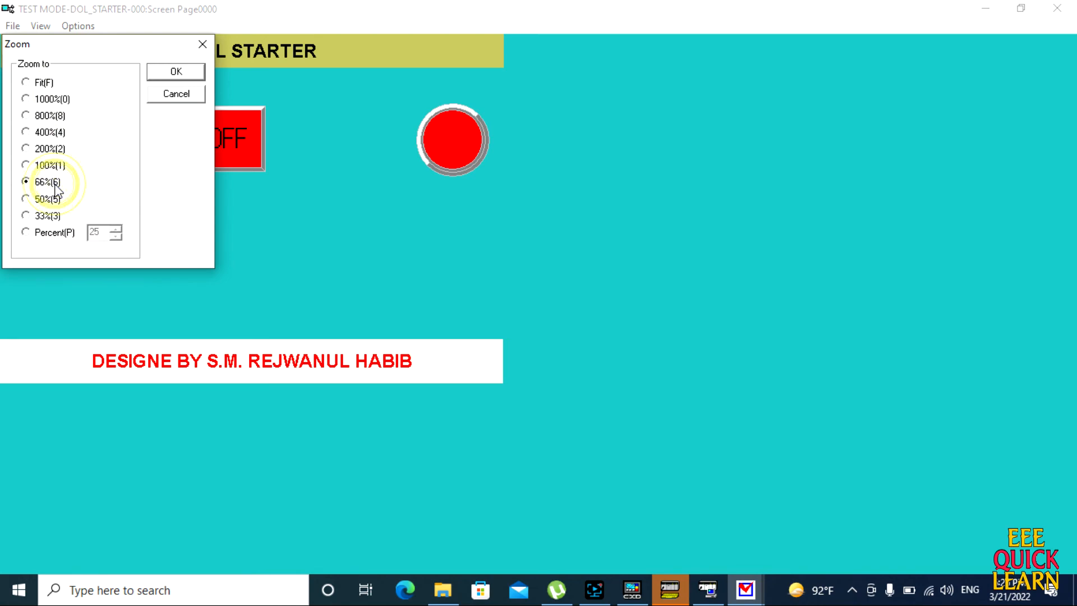
left_click(168, 76)
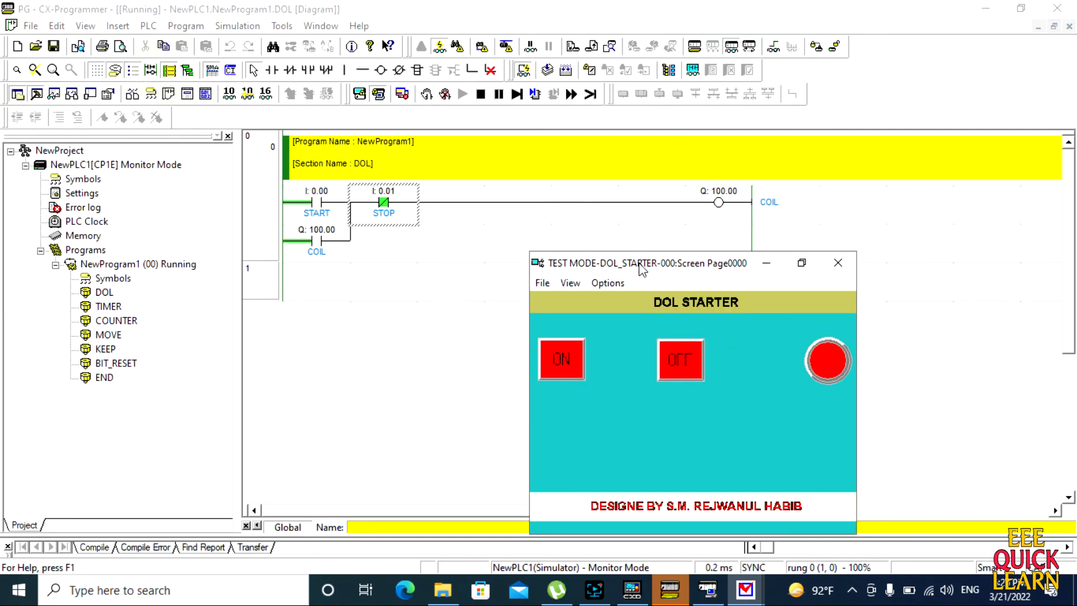
left_click_drag(698, 275, 837, 178)
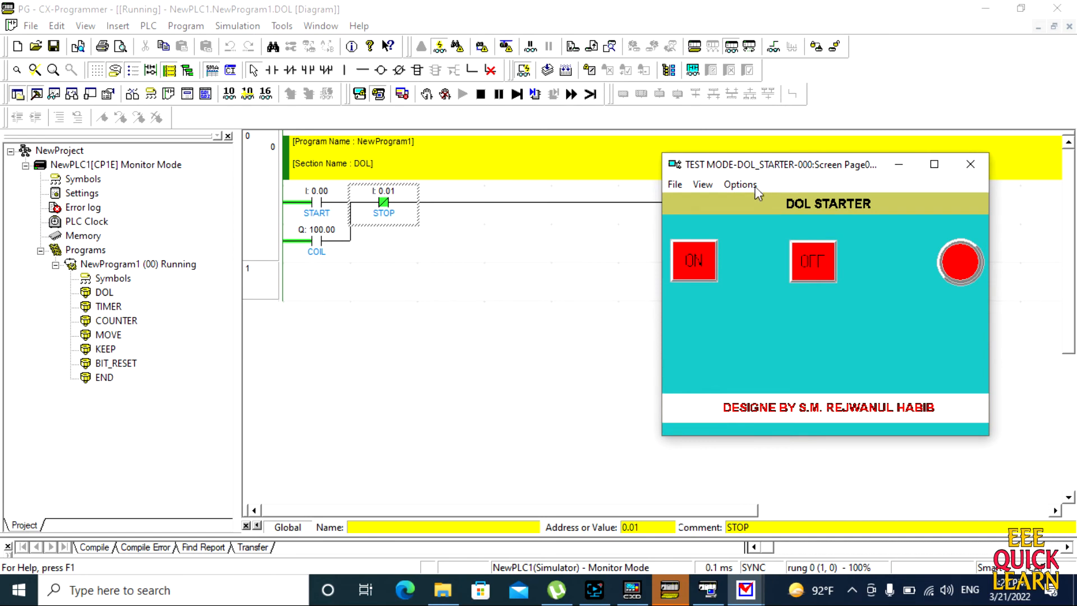
- Set the test screen's zoom to 100%, fit its window around the HMI page and place it below the ladder rung
left_click(696, 187)
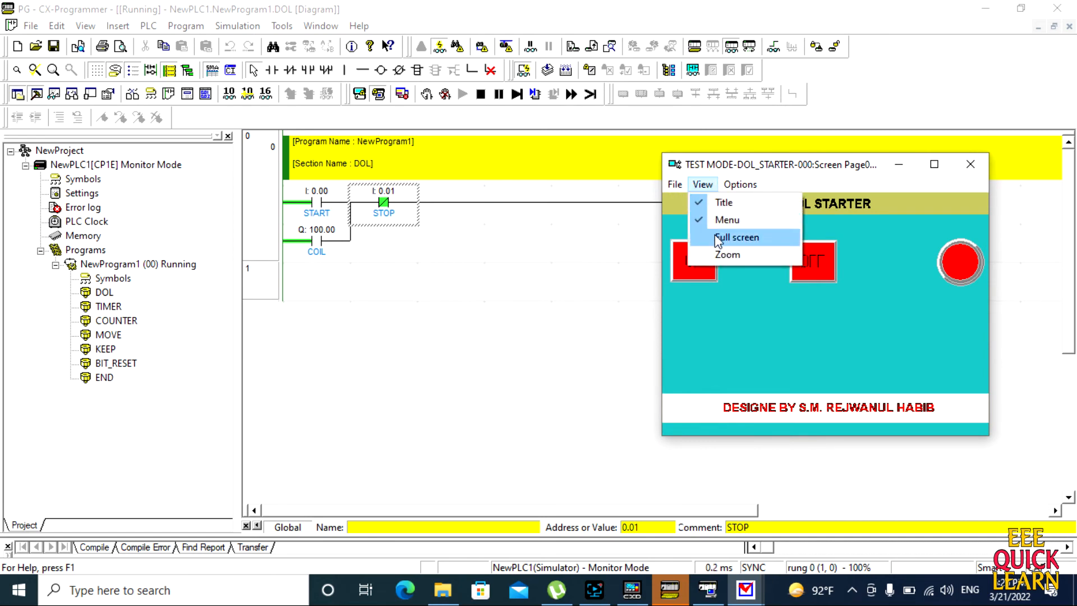
left_click(718, 254)
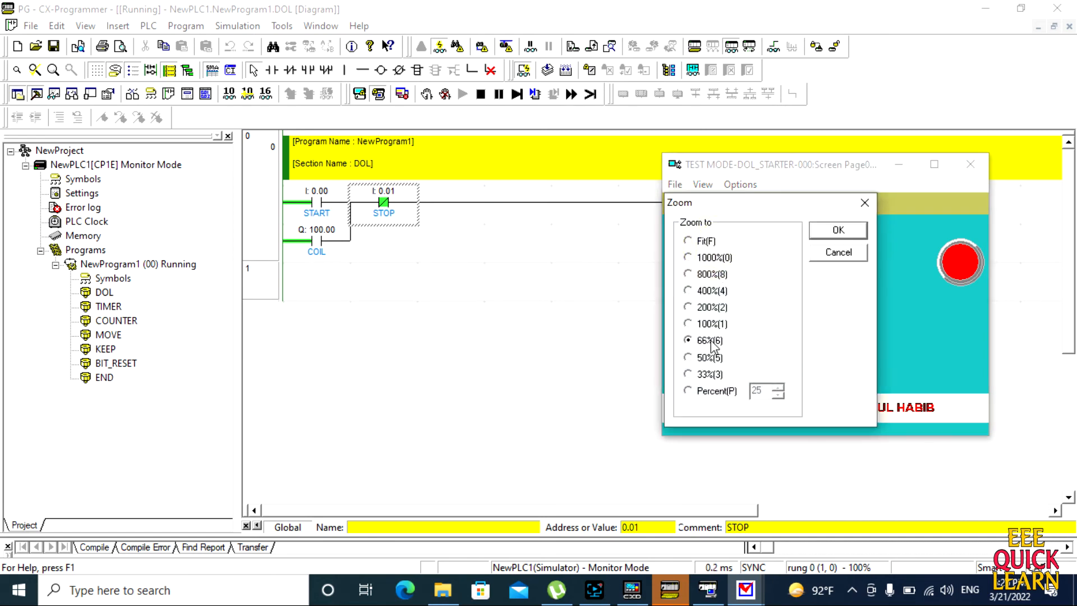
left_click(710, 325)
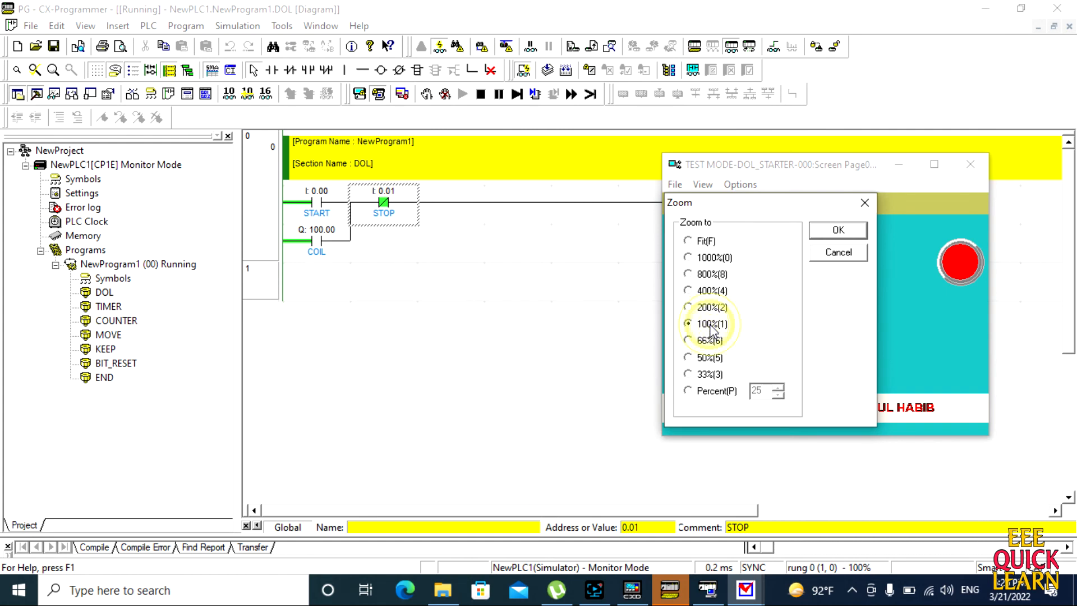
left_click(837, 231)
left_click_drag(863, 168, 636, 100)
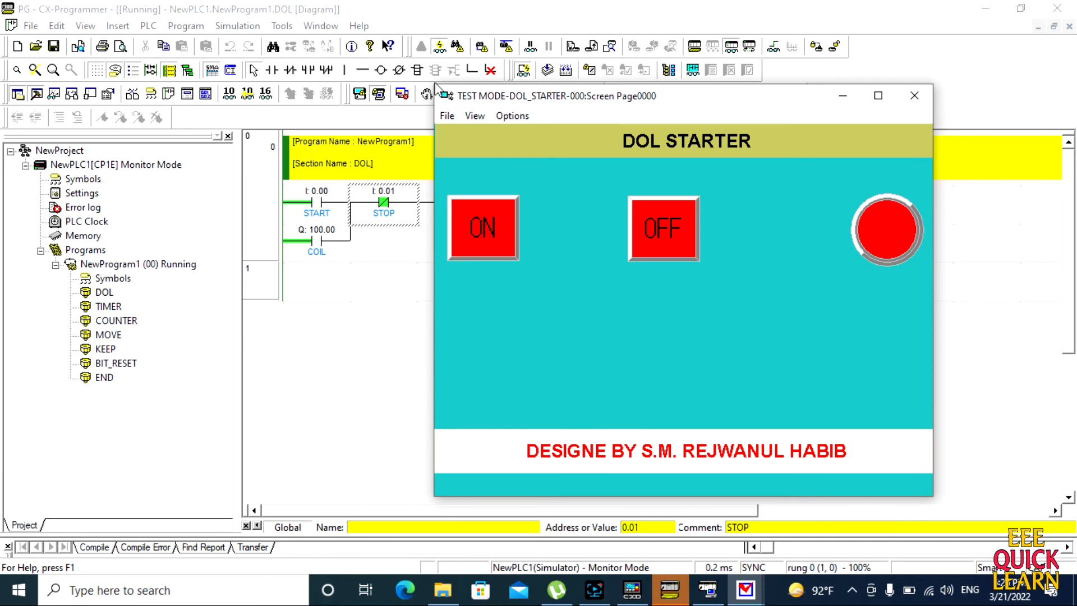
mouse_move(432, 80)
left_mouse_down()
mouse_move(429, 94)
mouse_move(476, 112)
mouse_move(437, 91)
left_mouse_up()
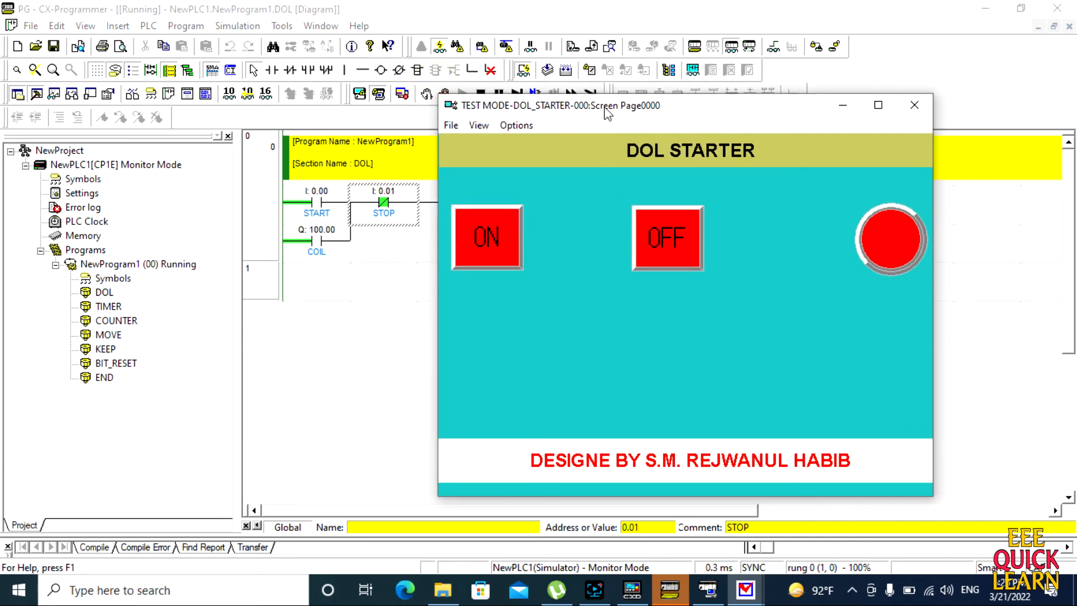
left_click_drag(605, 112, 589, 325)
- Test the DOL starter by switching it ON and OFF twice from the HMI screen while watching the lamp and ladder
left_click(461, 463)
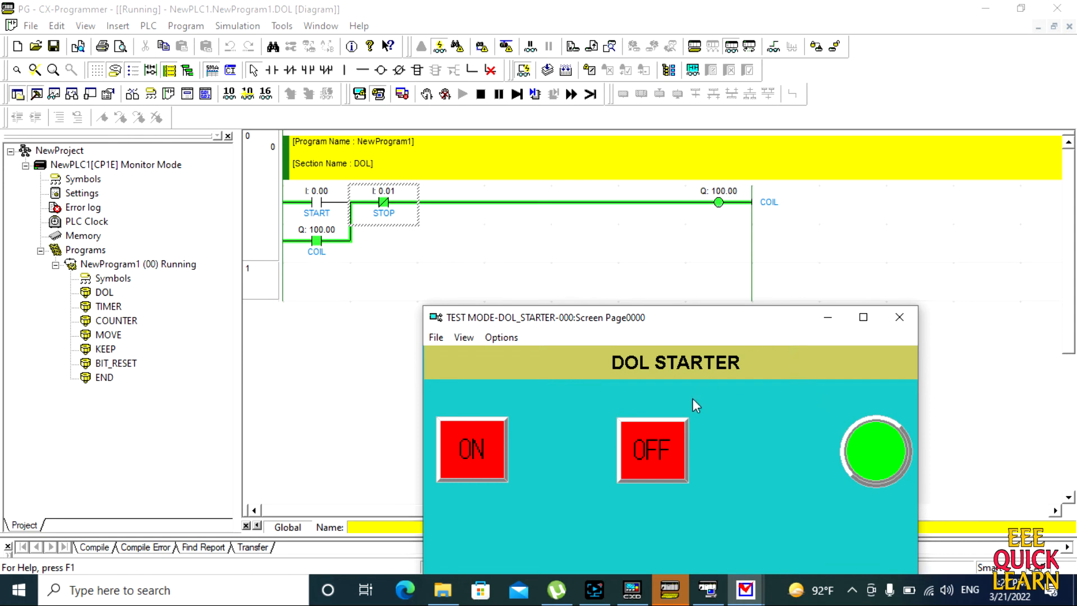
left_click(658, 442)
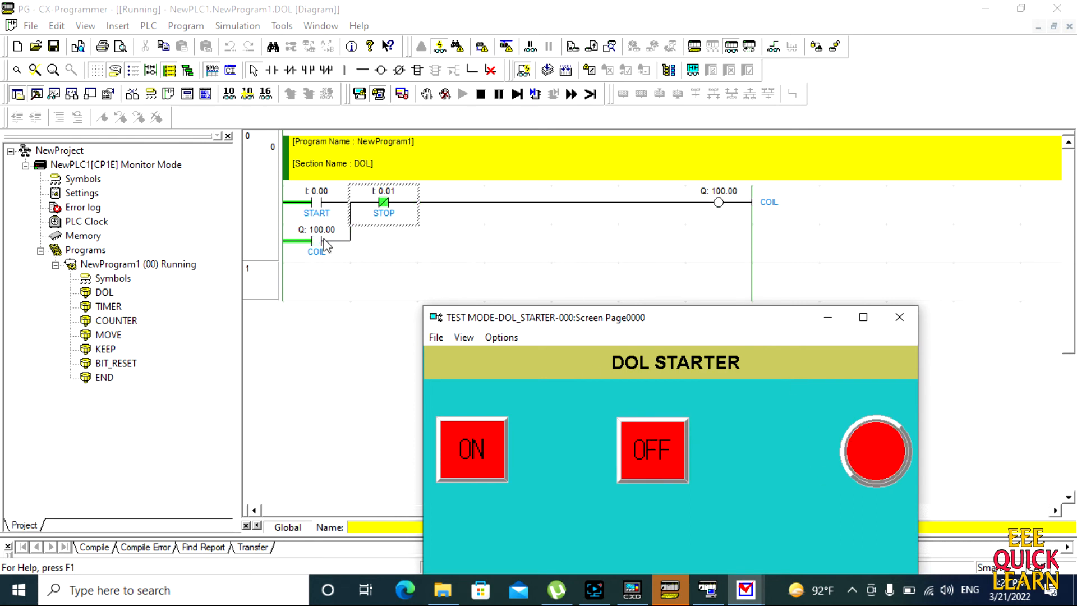
left_click(484, 455)
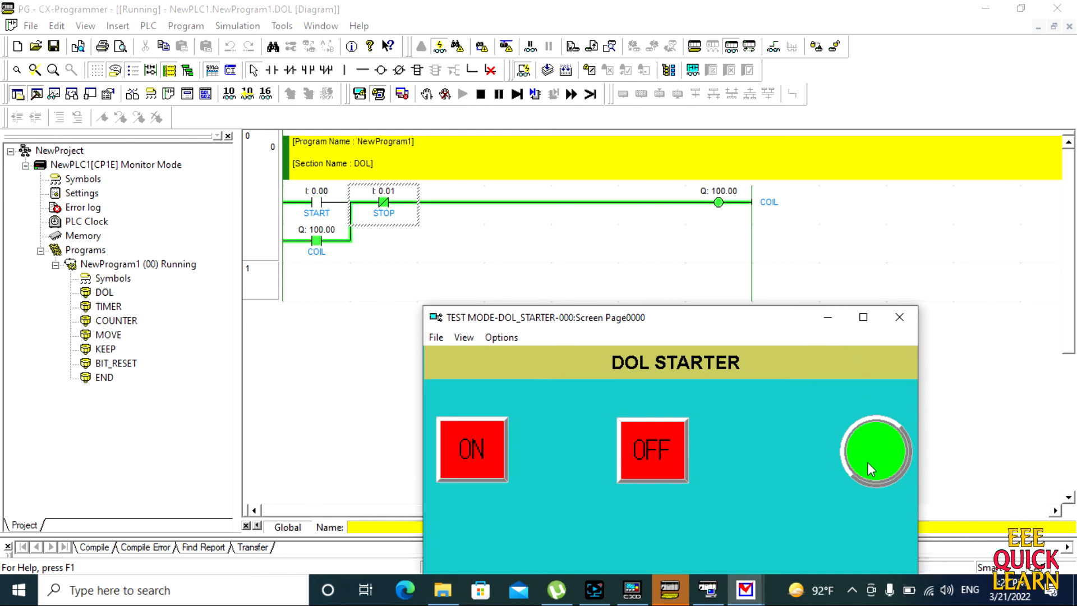
left_click_drag(738, 329, 837, 151)
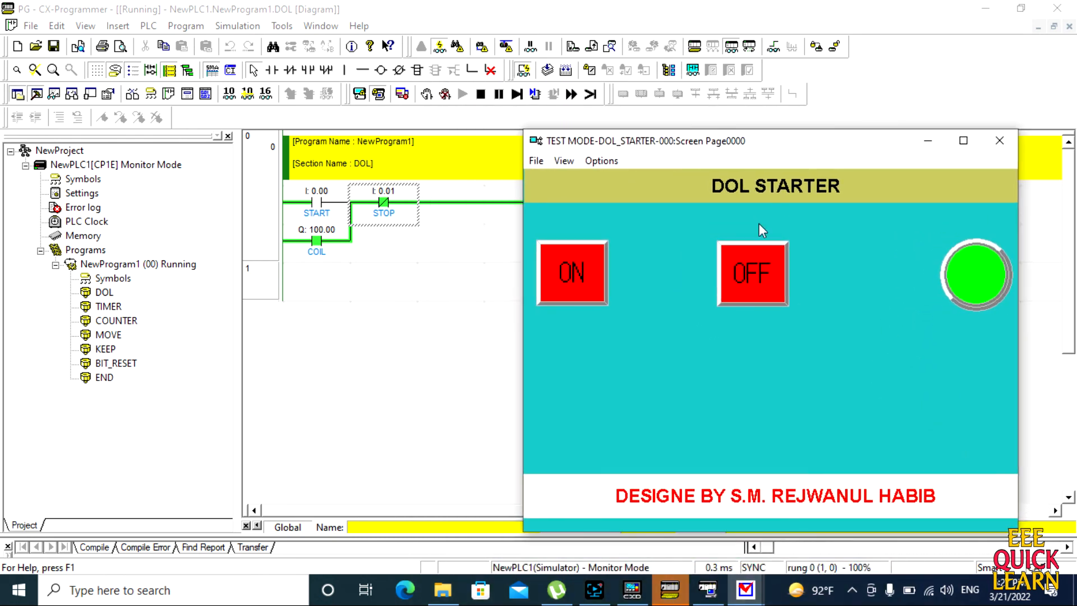
left_click(752, 274)
- Zoom the test screen to a custom percentage and reposition its window below the ladder rung
left_click(564, 161)
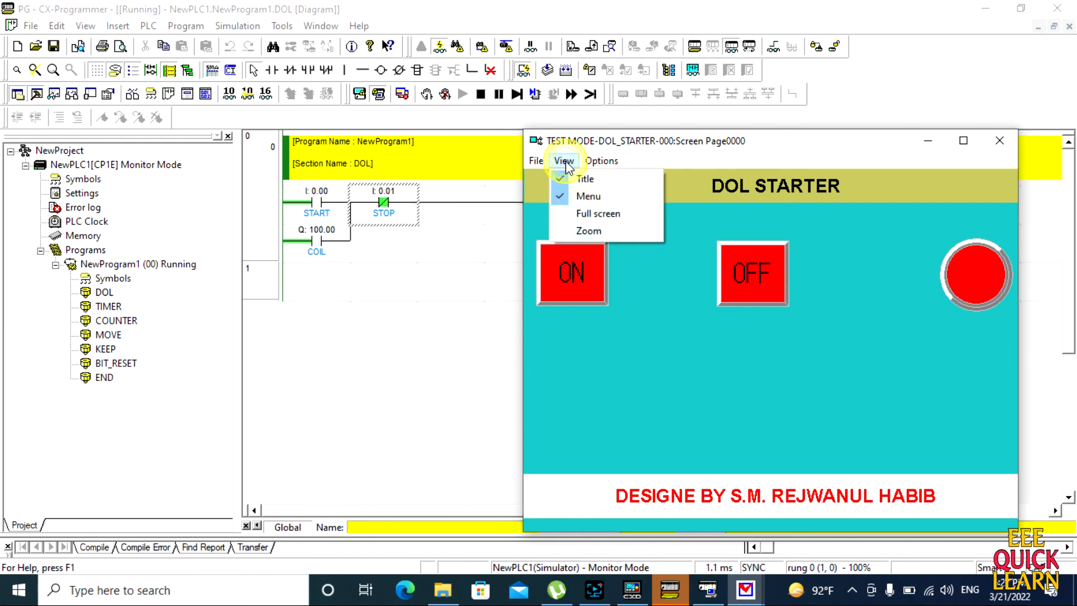
left_click(595, 230)
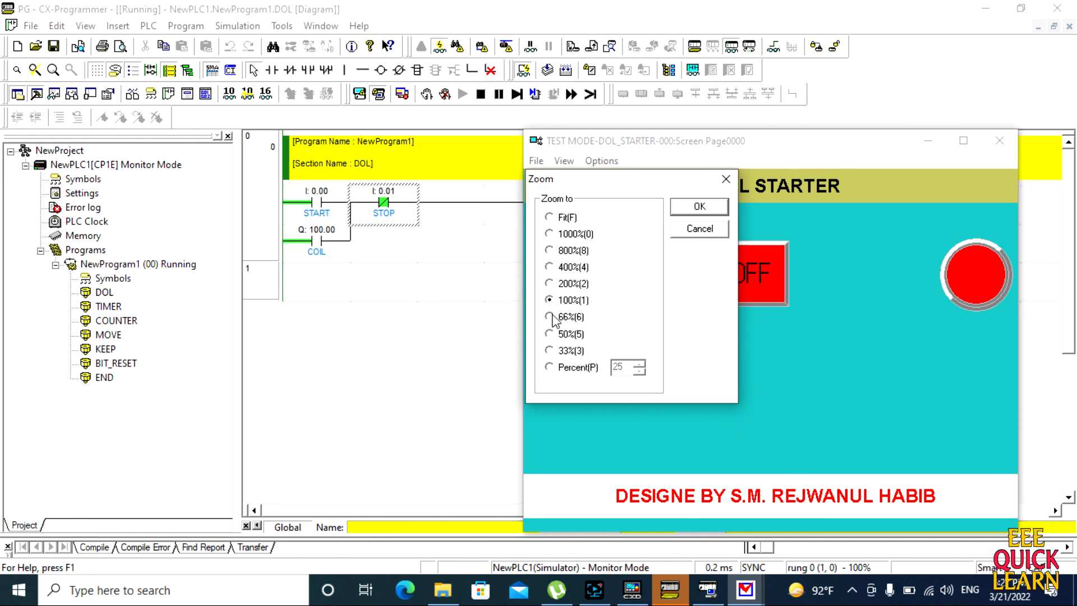
left_click(549, 367)
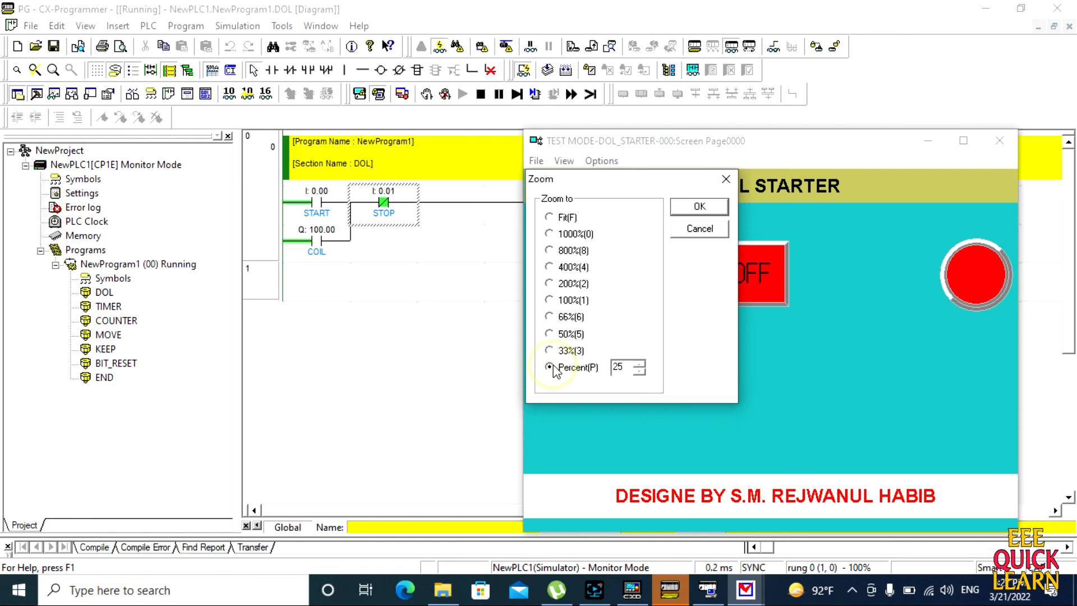
double_click(626, 366)
type("2")
left_click(699, 207)
left_click_drag(701, 150, 574, 230)
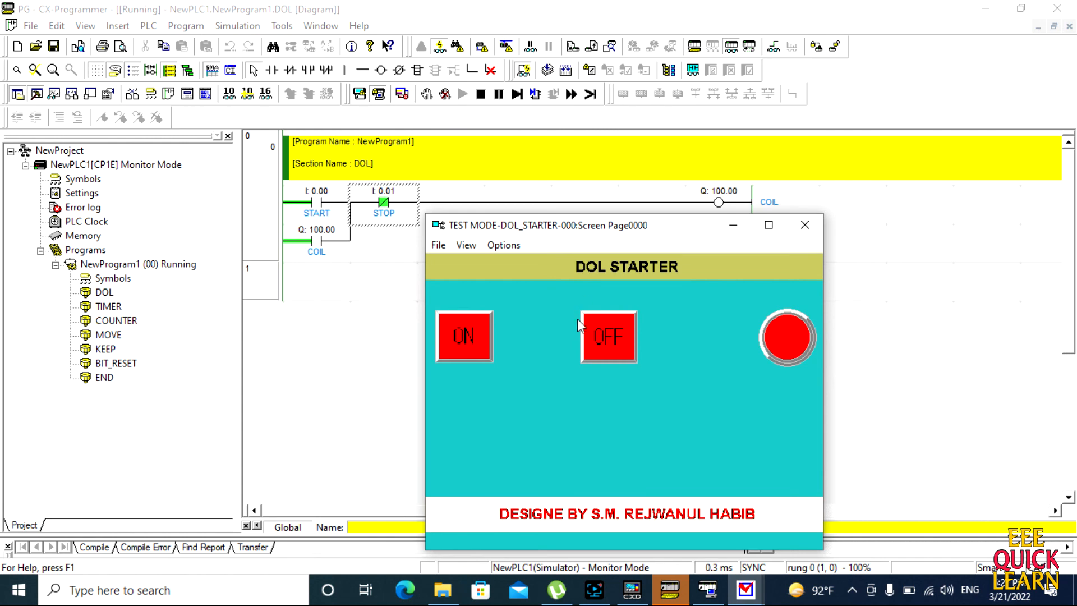
- Operate the OFF, ON and OFF buttons once more on the rescaled test screen
left_click(601, 343)
left_click(449, 338)
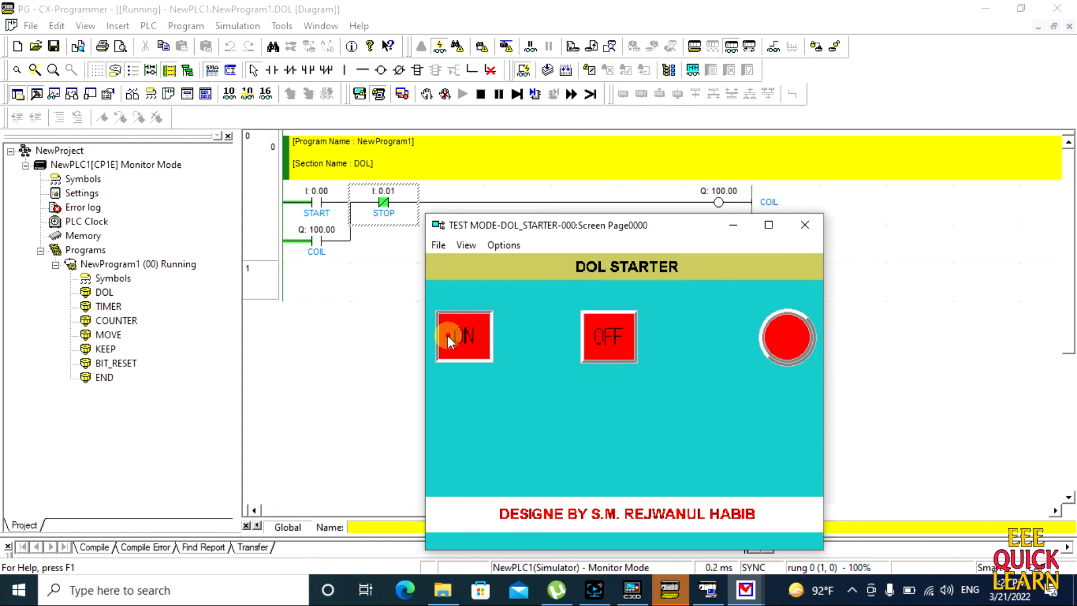
left_click(613, 336)
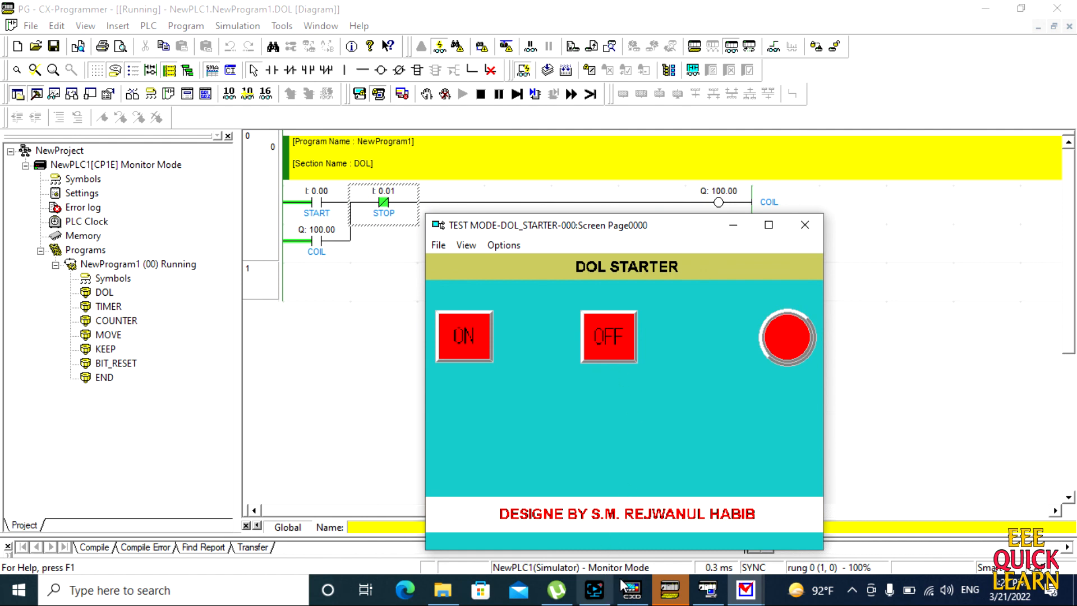
left_click(596, 591)
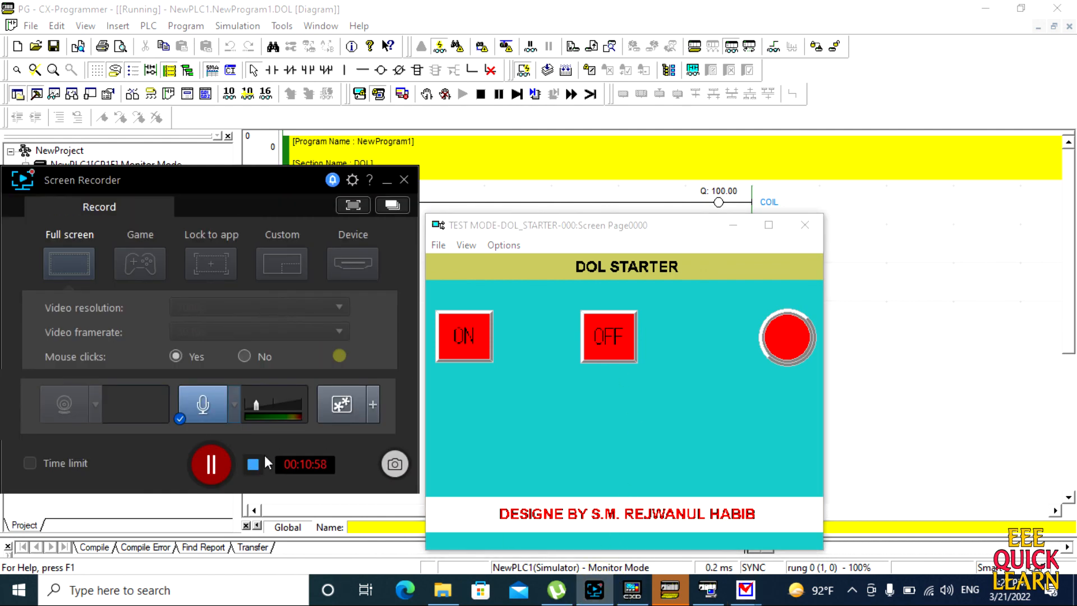